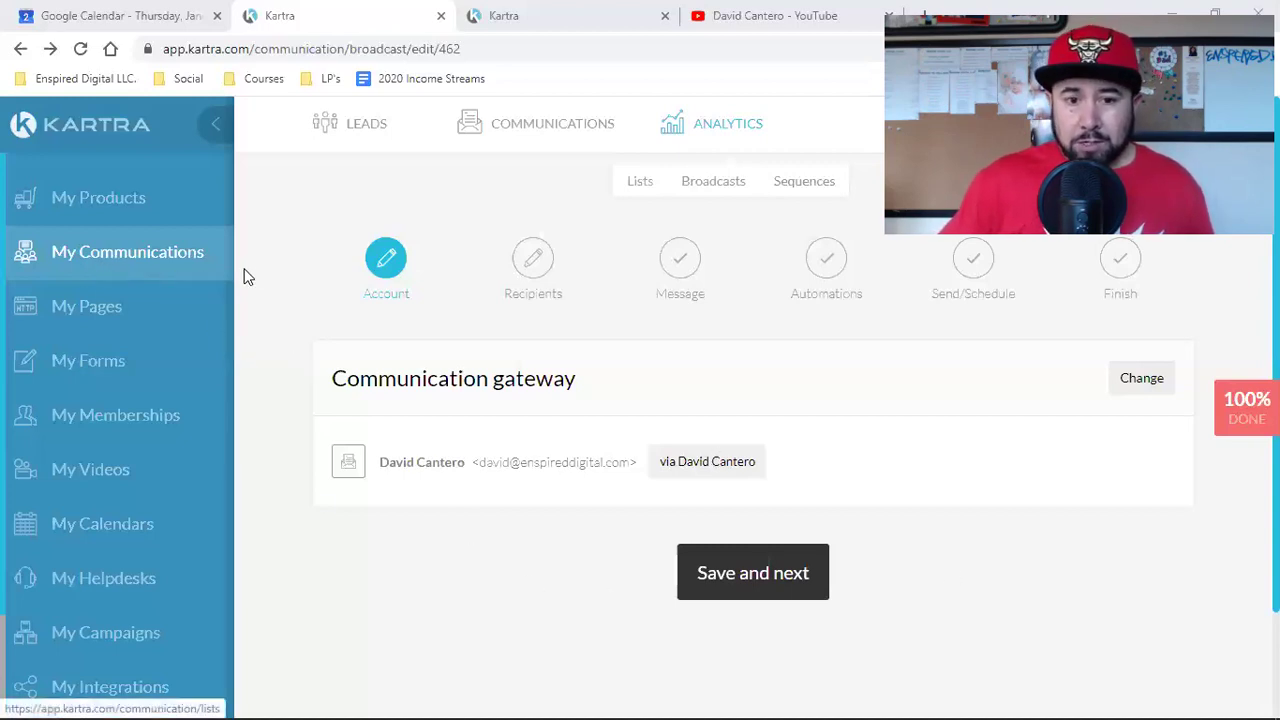
Step: Expand the sender settings and inspect the send-from email address without changing it
mouse_move(538, 143)
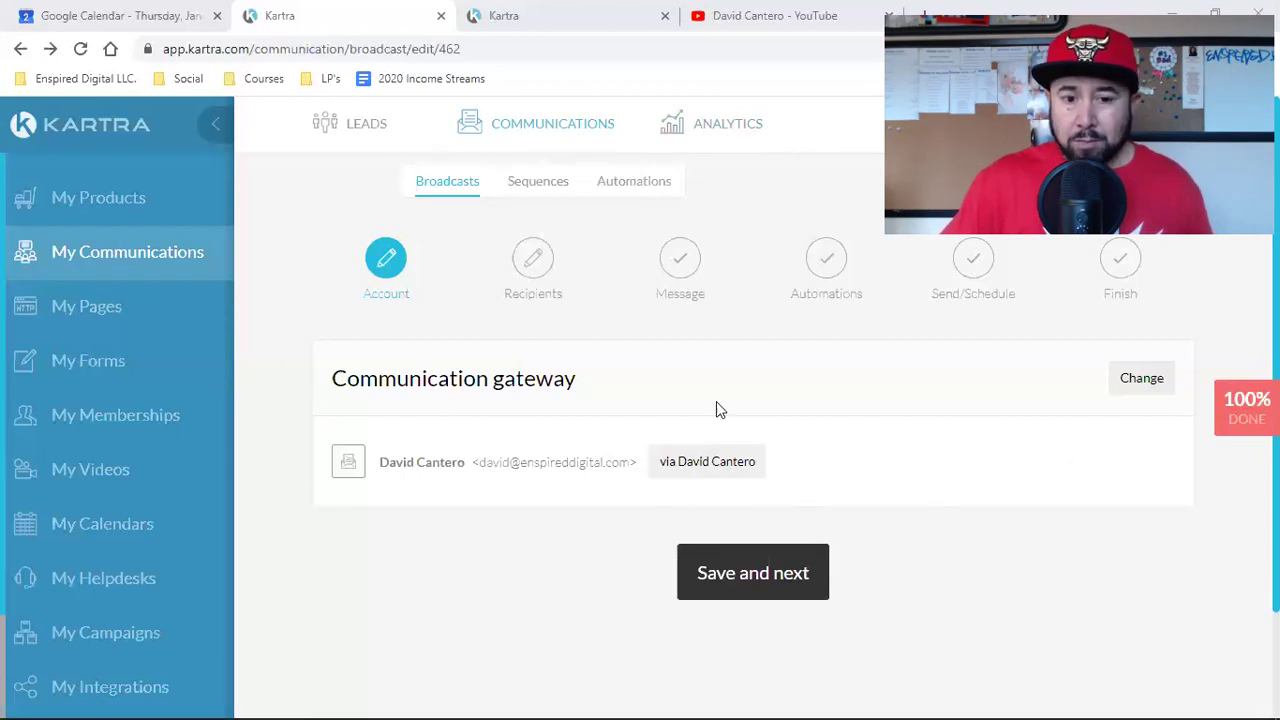
left_click(1166, 392)
scroll(1040, 466, "down", 2)
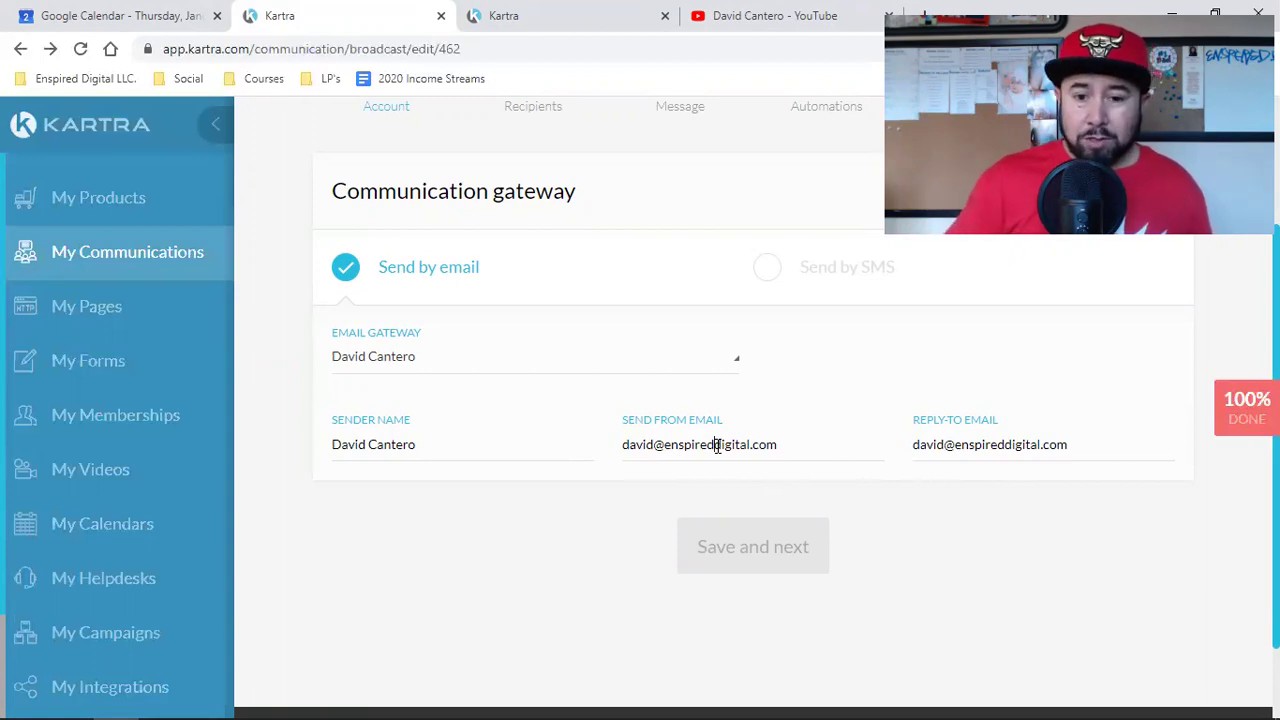
triple_click(717, 446)
left_click(717, 446)
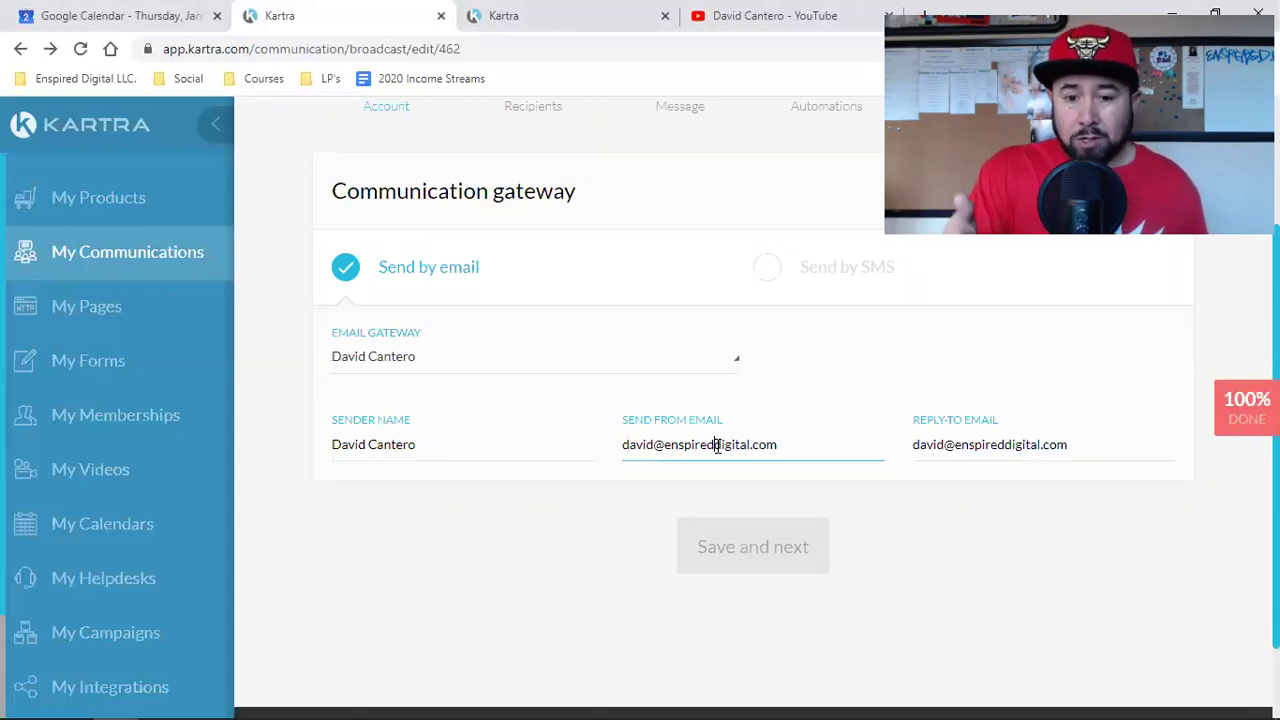
triple_click(717, 446)
double_click(717, 446)
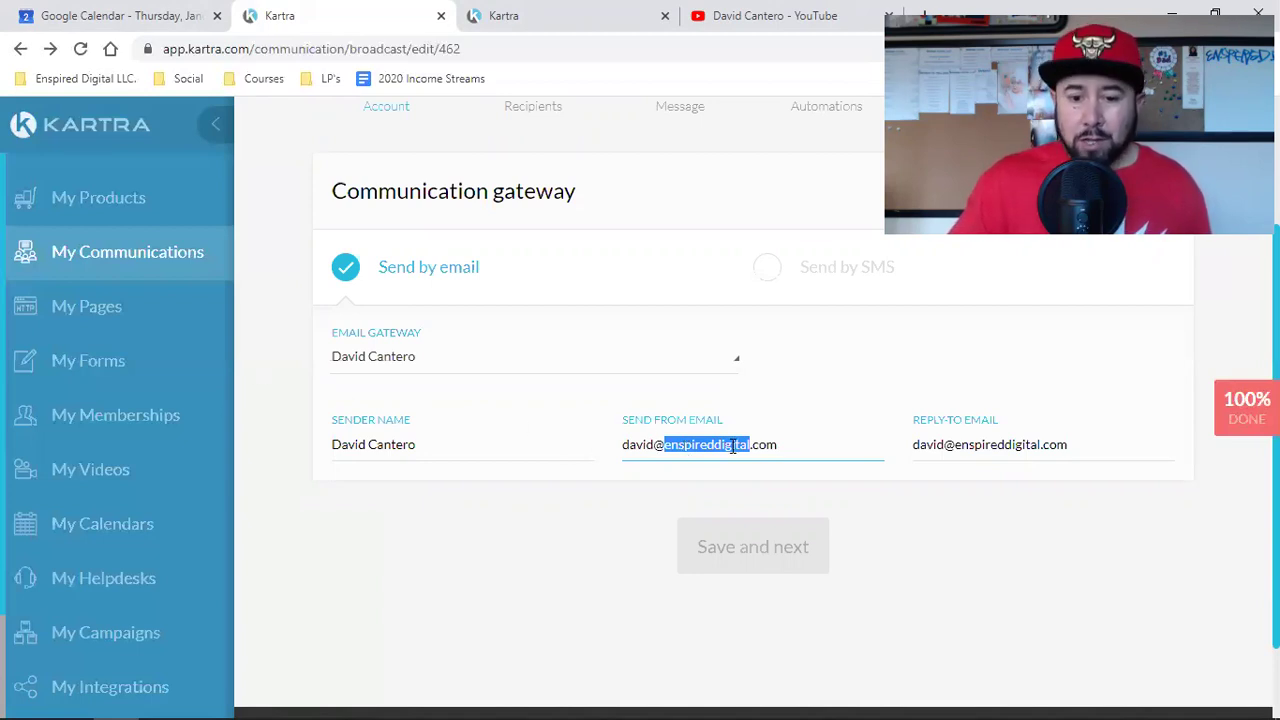
triple_click(733, 447)
left_click(733, 447)
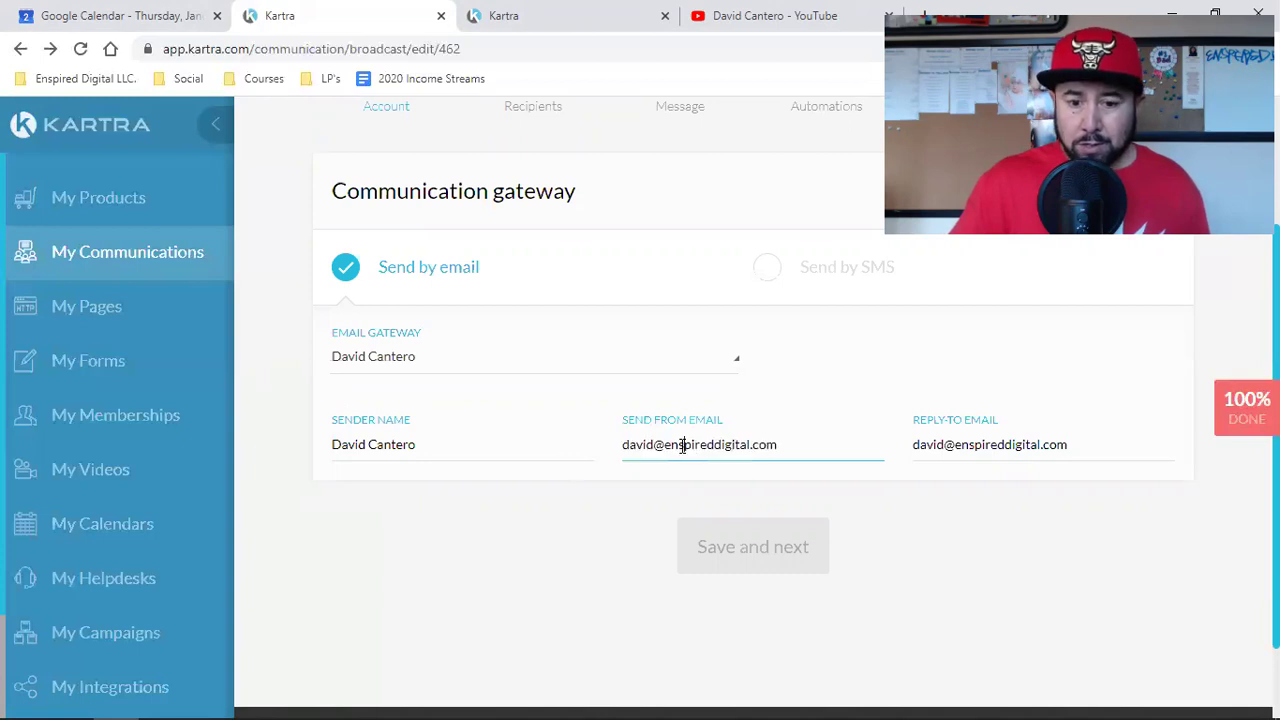
scroll(1050, 540, "up", 2)
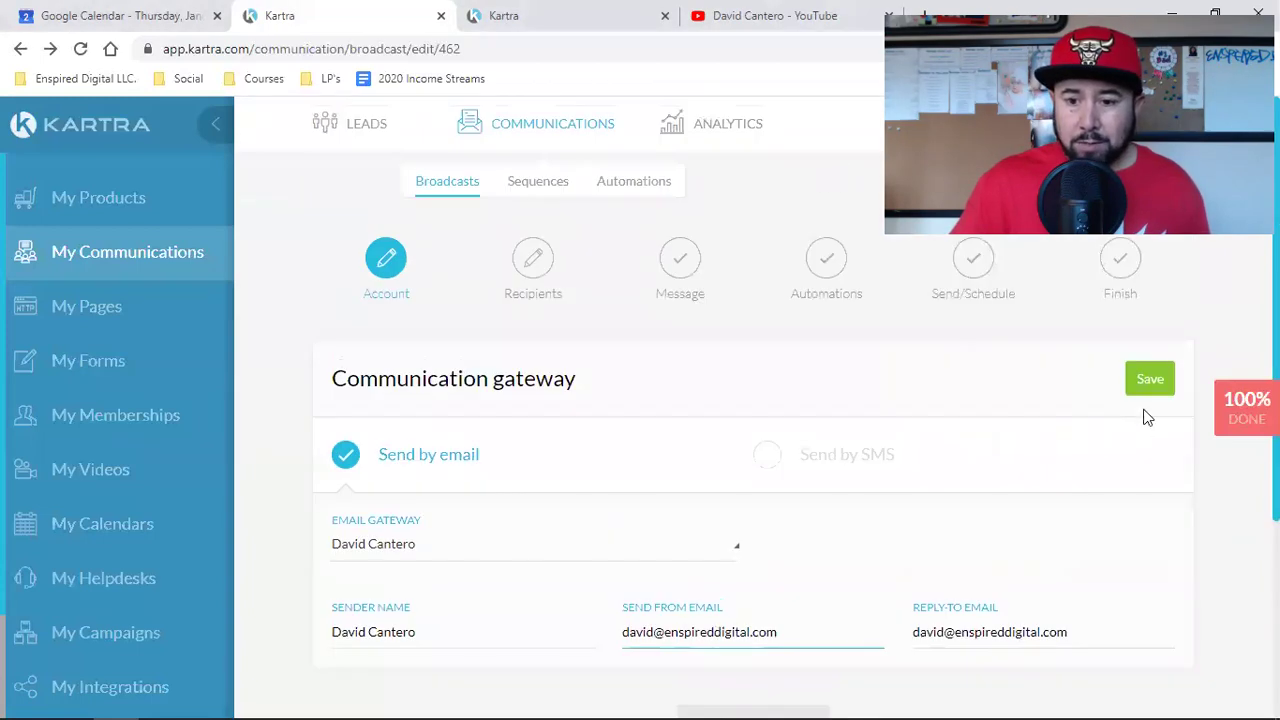
Step: Save the email gateway and advance to Recipients, opening the first condition type list
left_click(1156, 388)
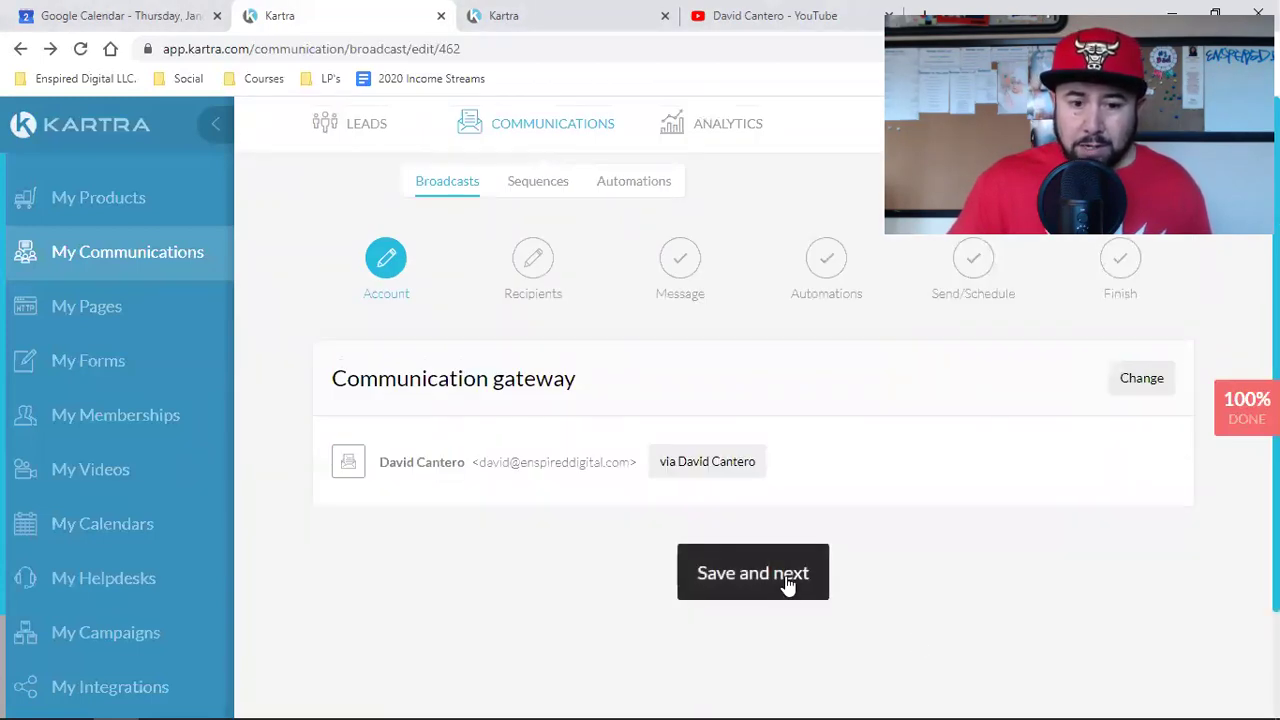
left_click(753, 573)
scroll(786, 583, "down", 2)
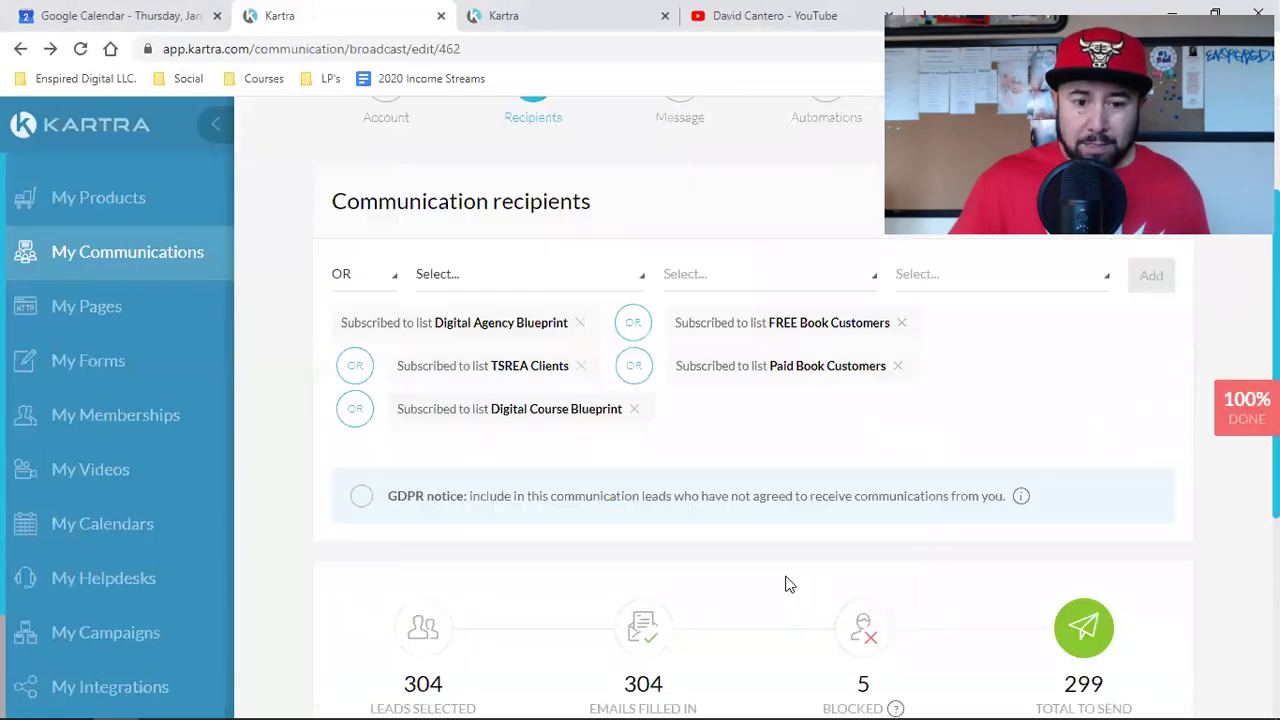
scroll(777, 480, "up", 2)
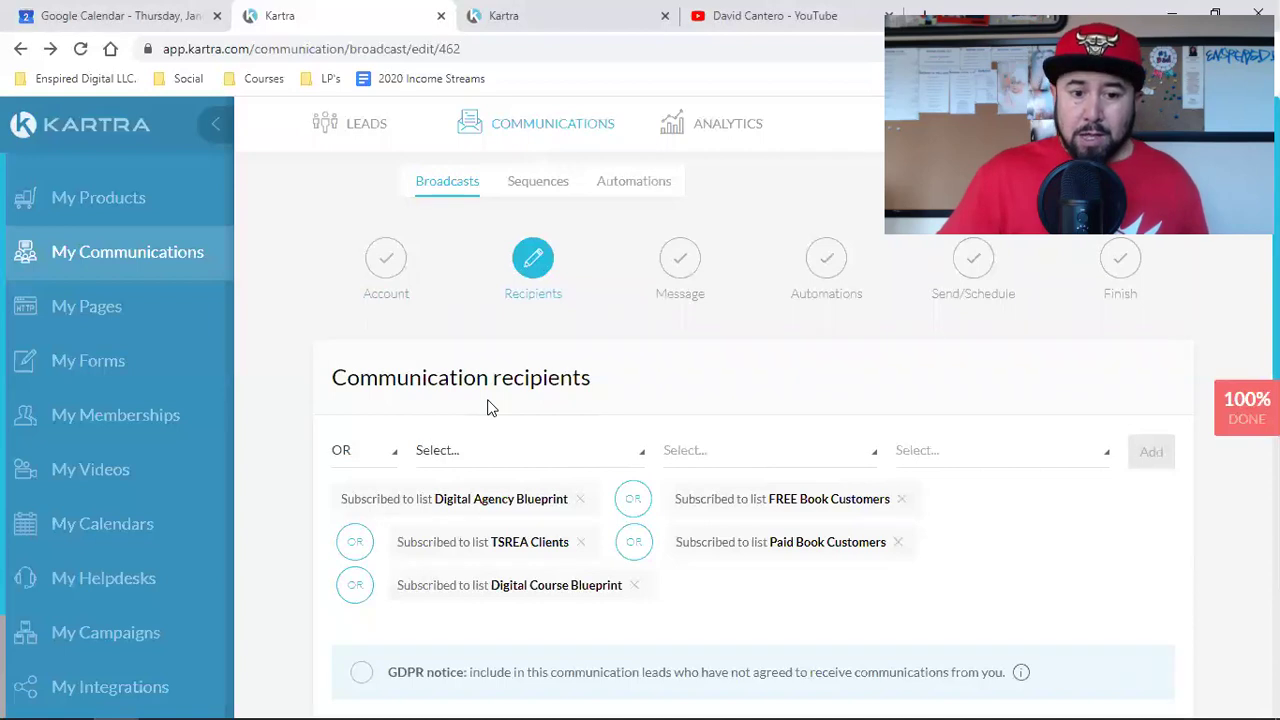
scroll(490, 407, "down", 2)
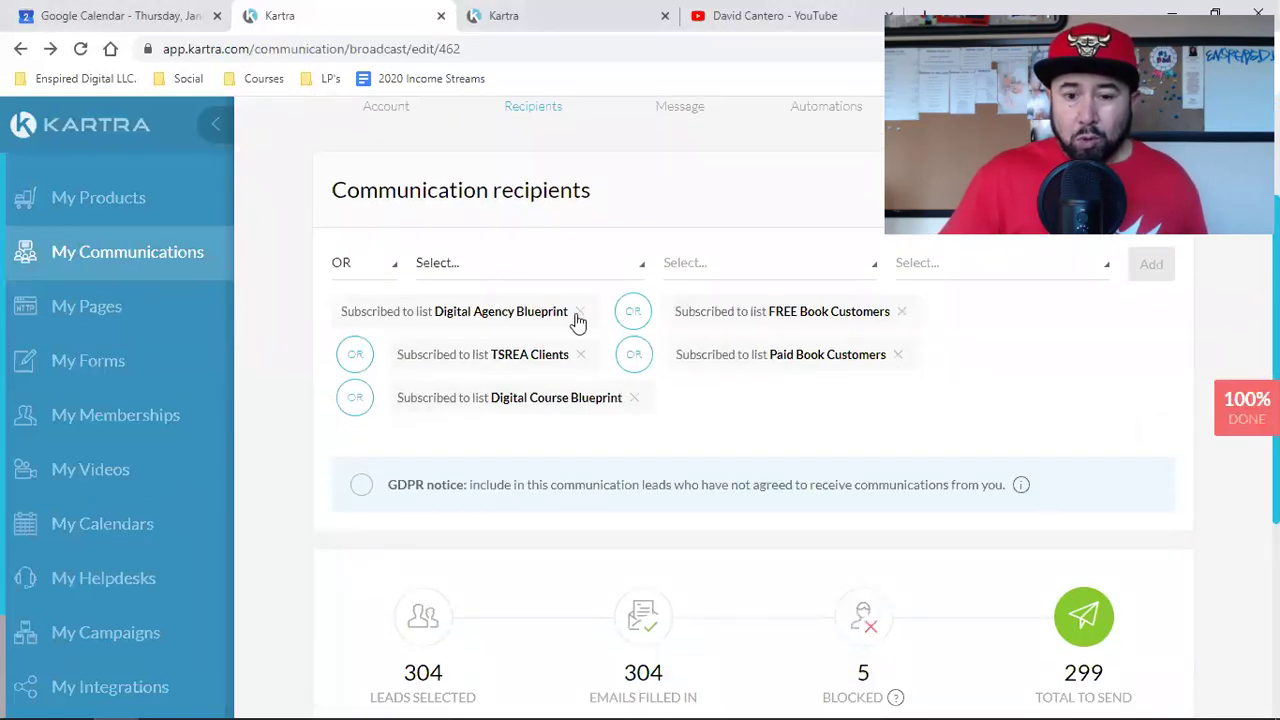
left_click(484, 267)
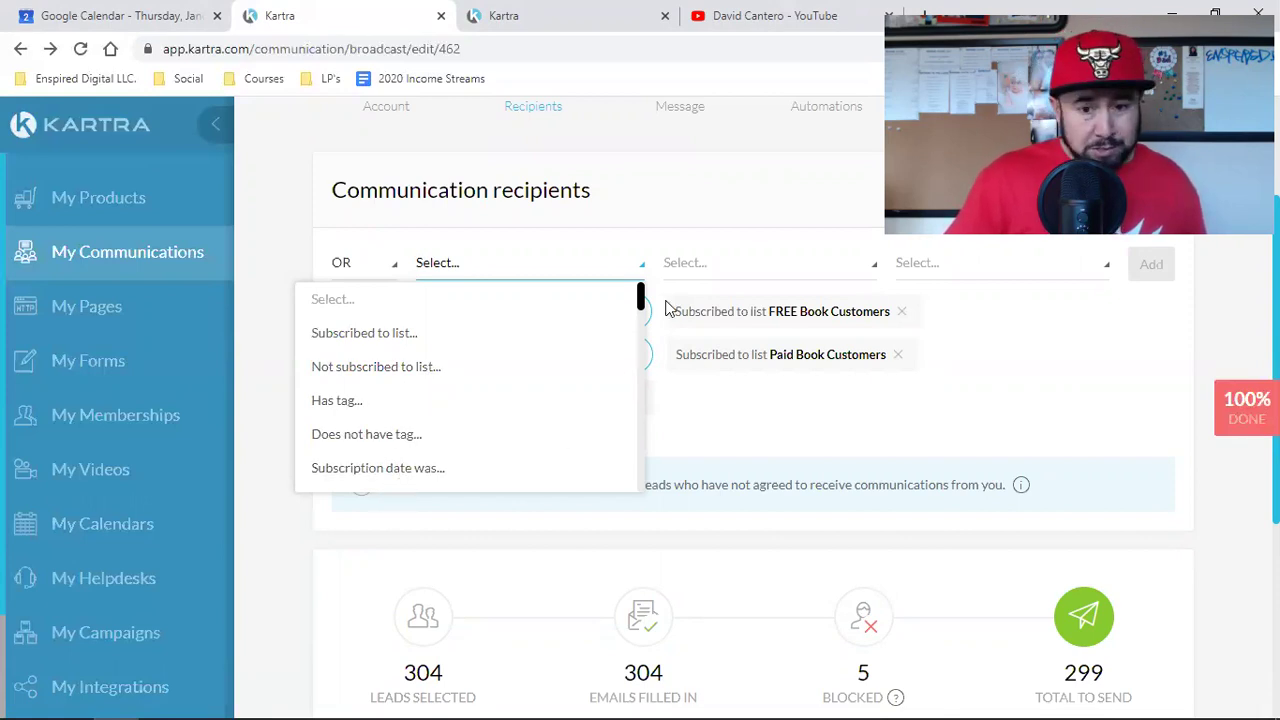
left_click_drag(641, 303, 641, 328)
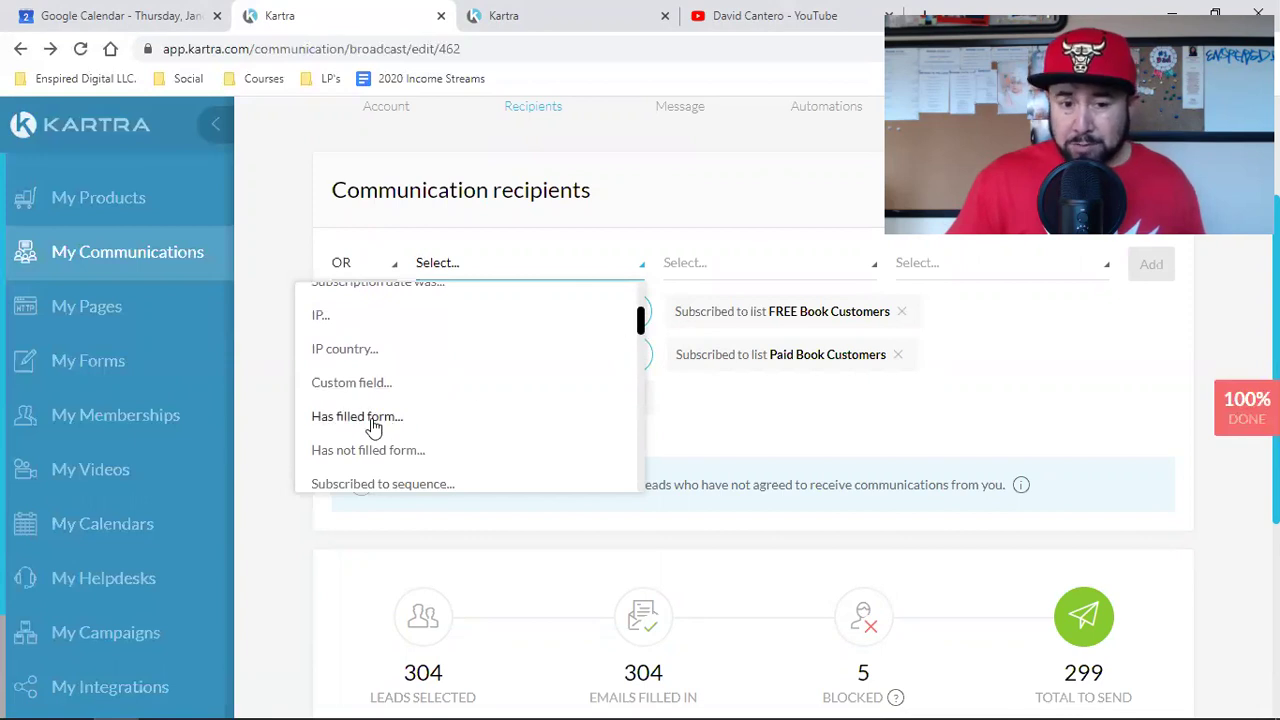
scroll(373, 426, "down", 2)
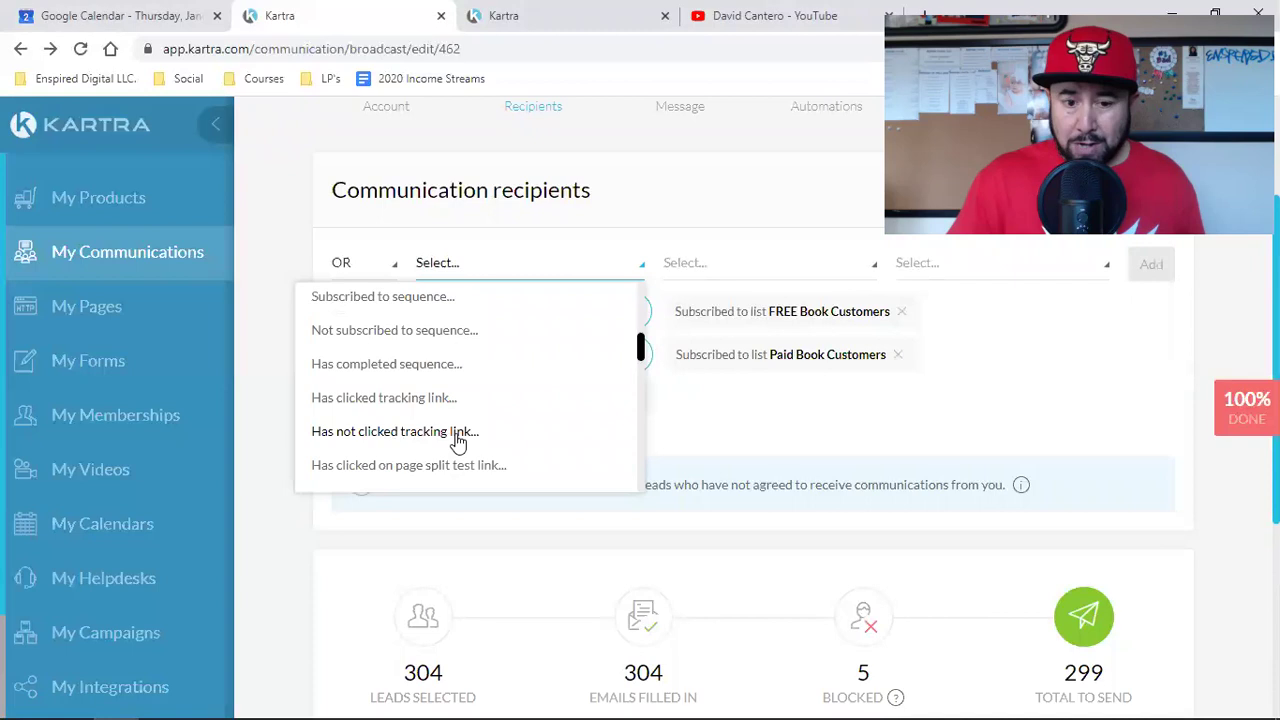
scroll(458, 440, "down", 2)
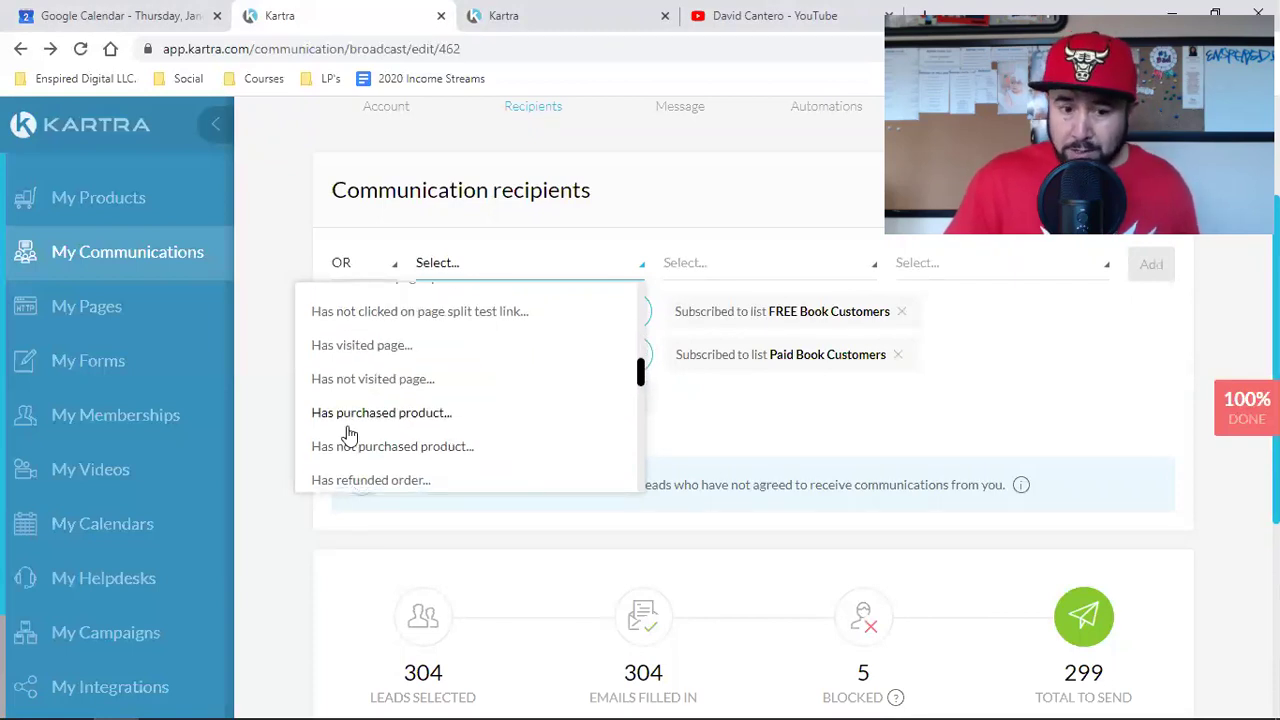
scroll(345, 433, "down", 2)
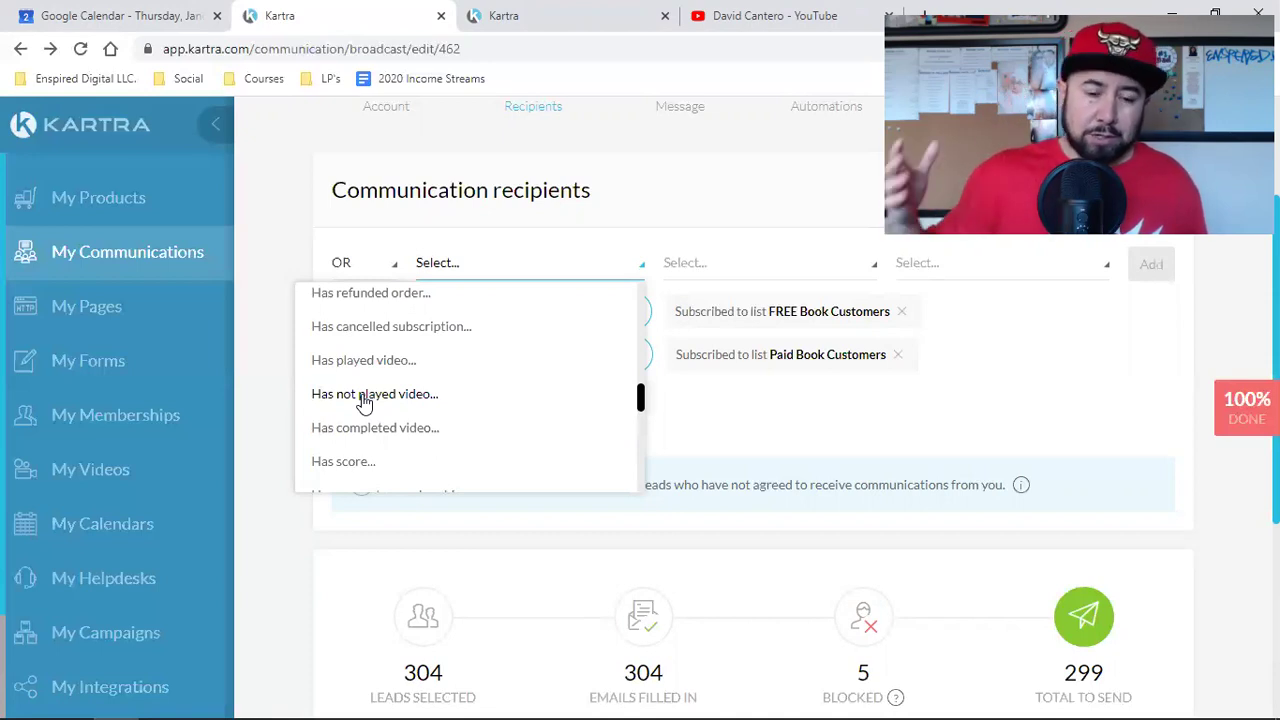
scroll(365, 410, "down", 3)
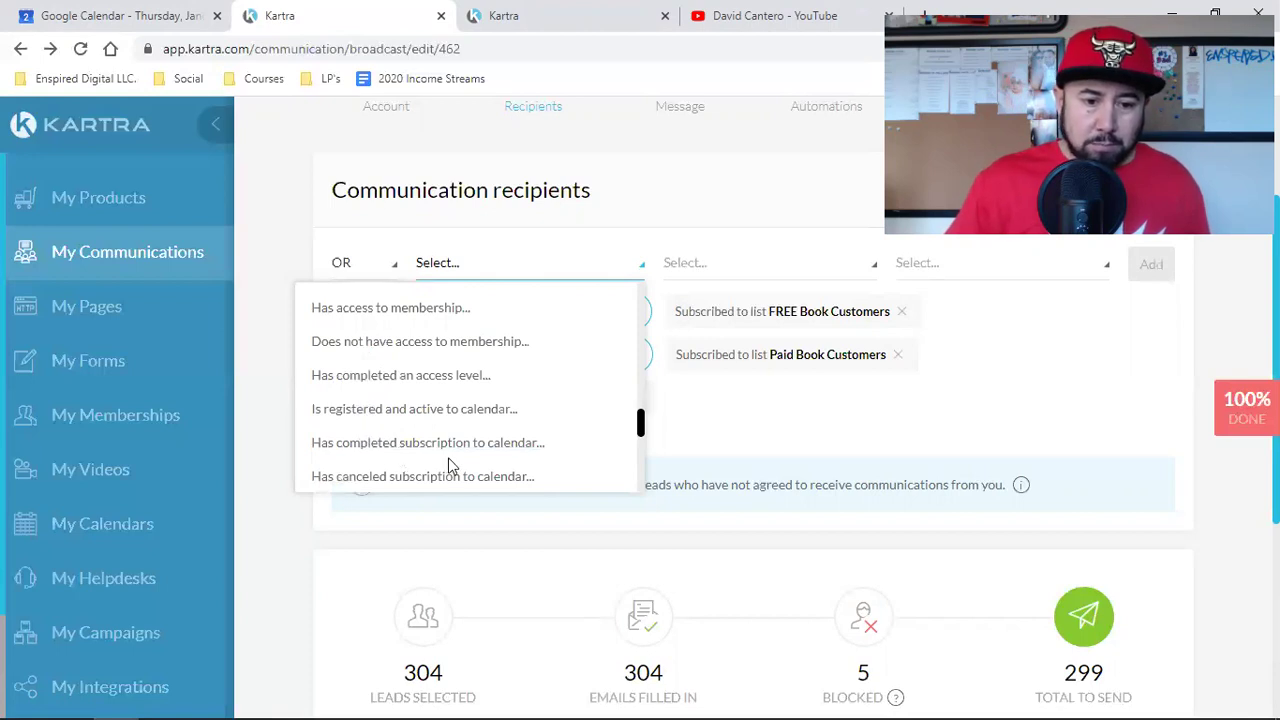
scroll(448, 465, "down", 2)
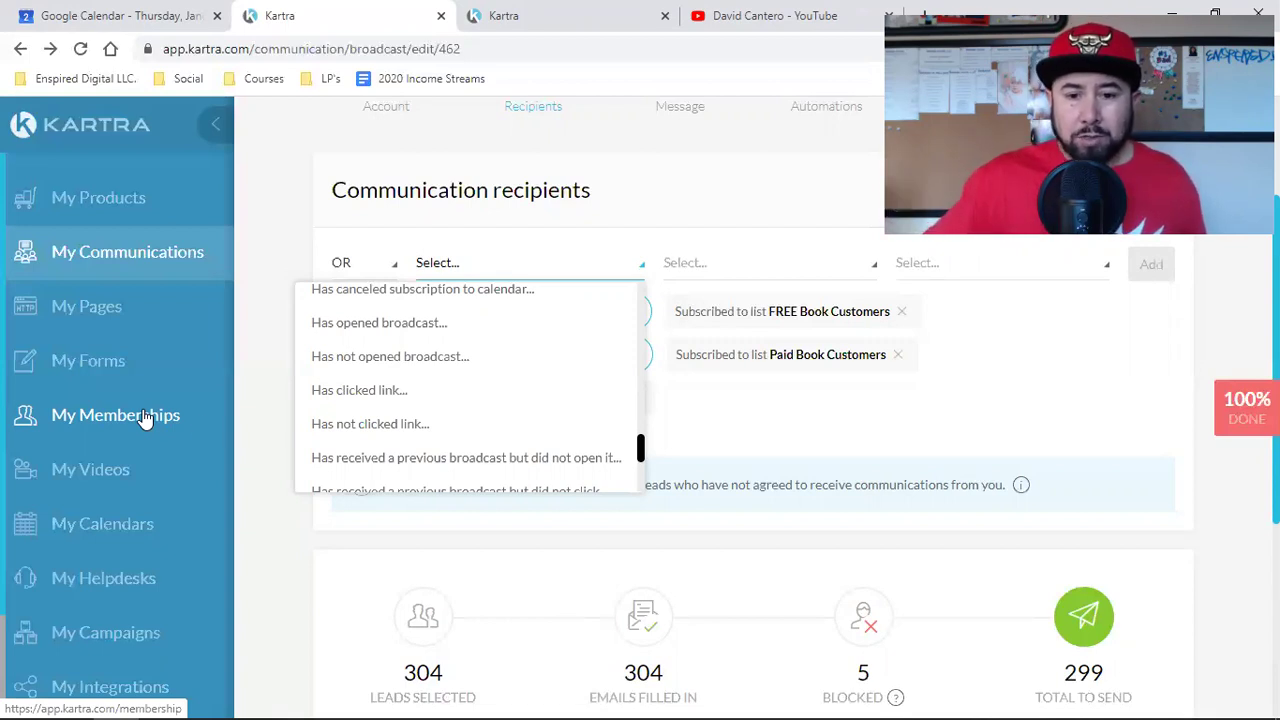
left_click(357, 551)
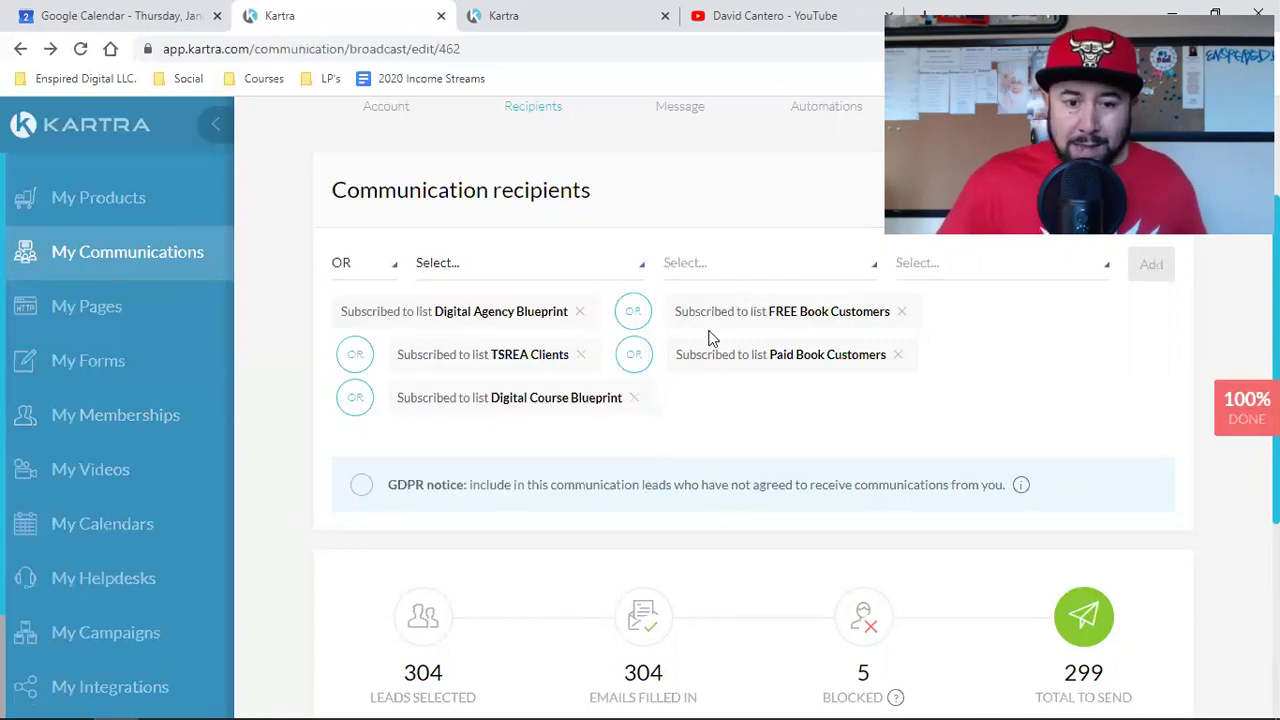
Step: Save the five-list recipient selection (299 to send) and continue to the Message step
scroll(505, 468, "down", 2)
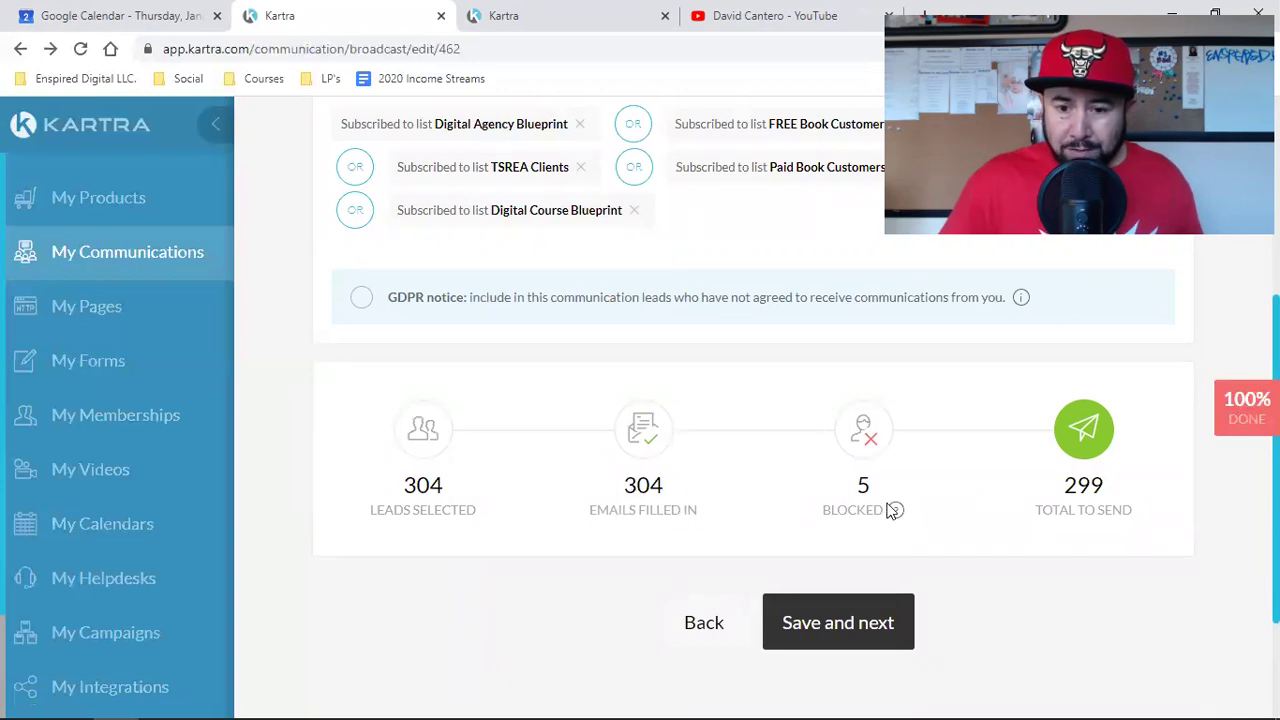
mouse_move(895, 511)
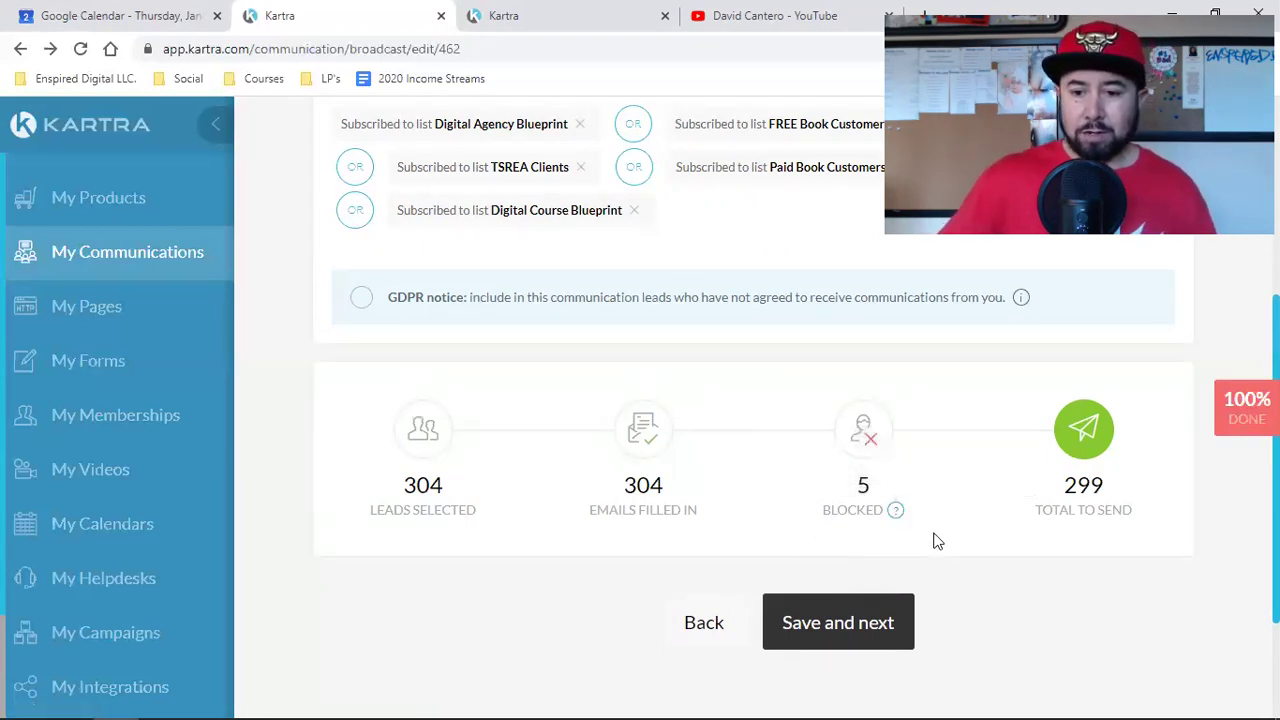
left_click(823, 622)
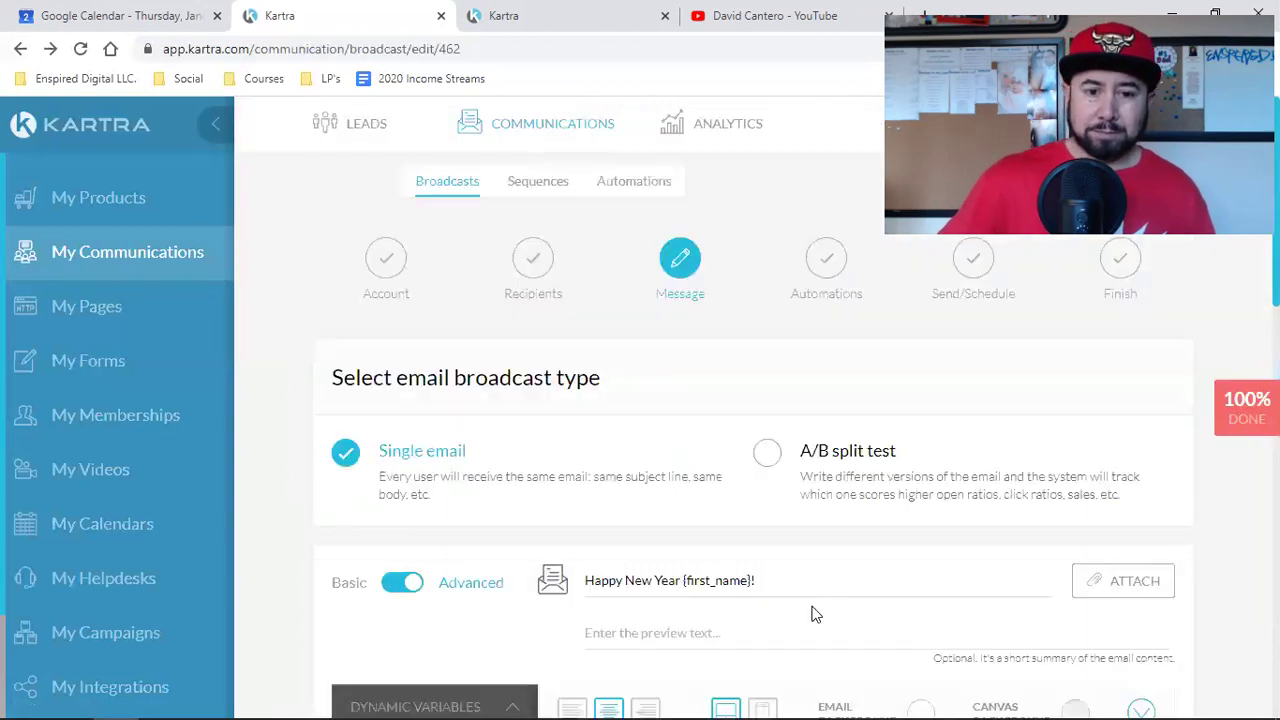
Step: Review the Happy New Year email body down to the WATCH ON YOUTUBE button, then bring up YouTube
scroll(866, 523, "down", 5)
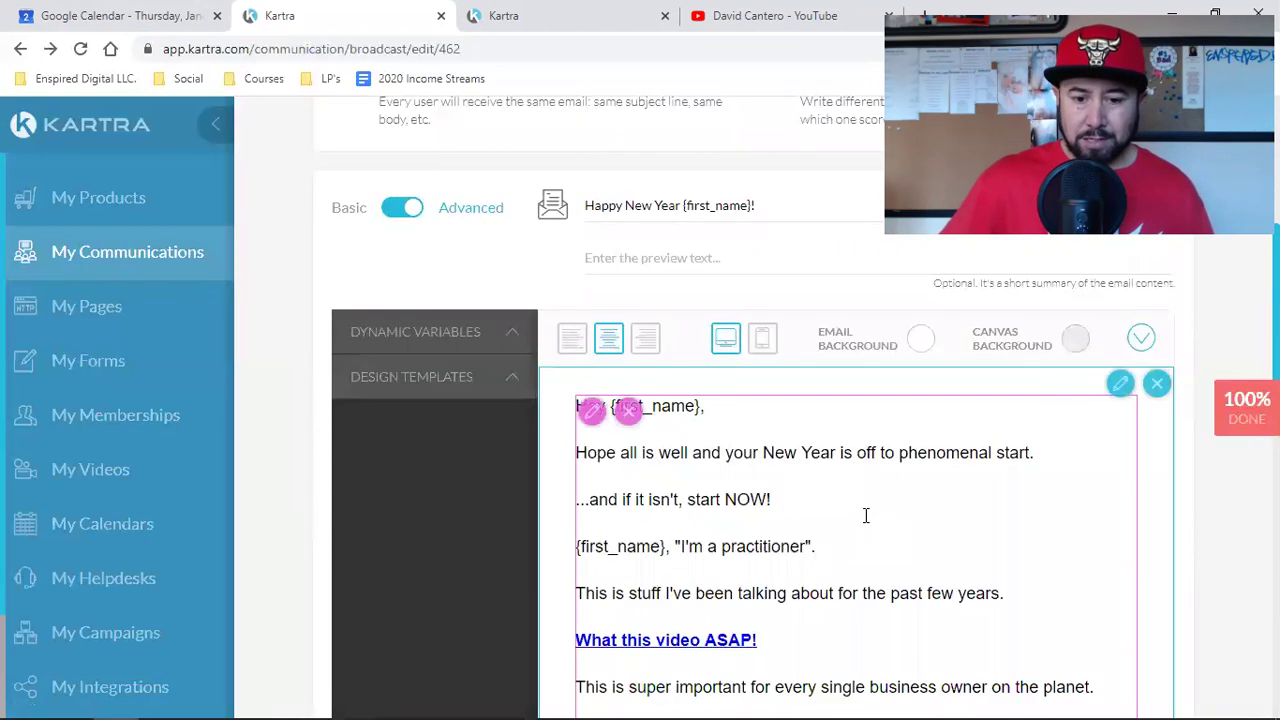
scroll(837, 586, "down", 3)
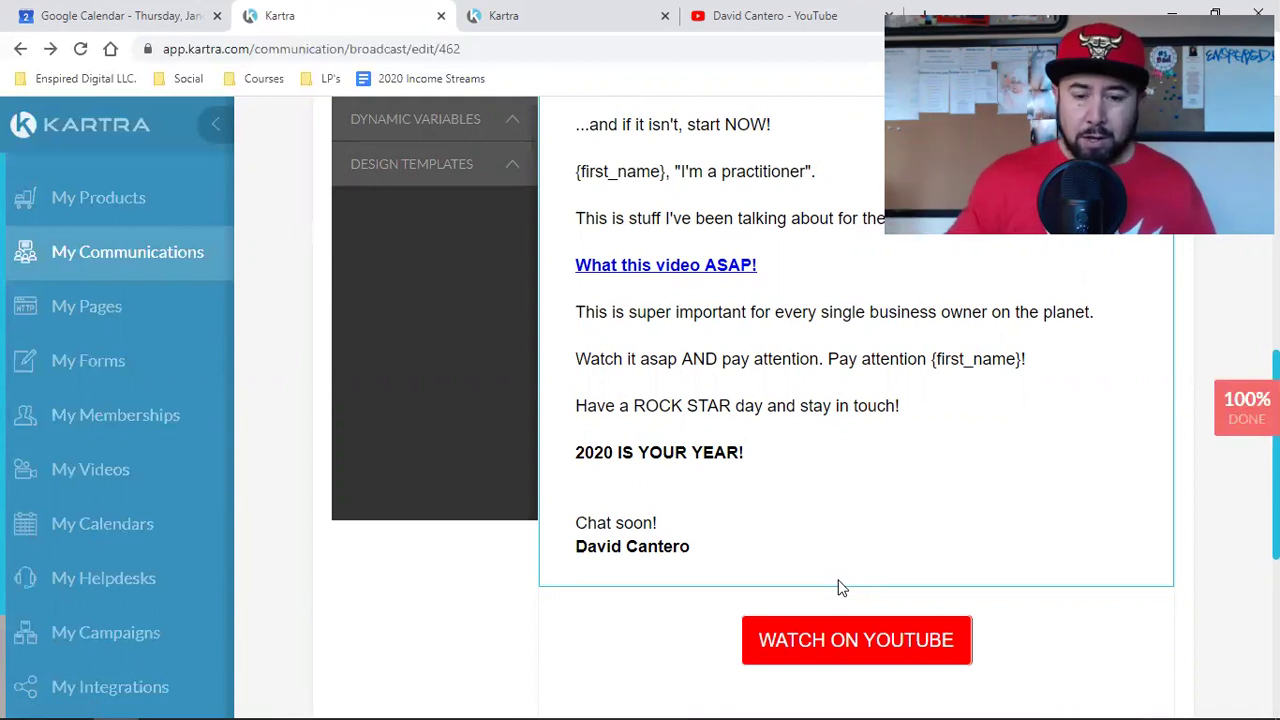
scroll(838, 587, "up", 2)
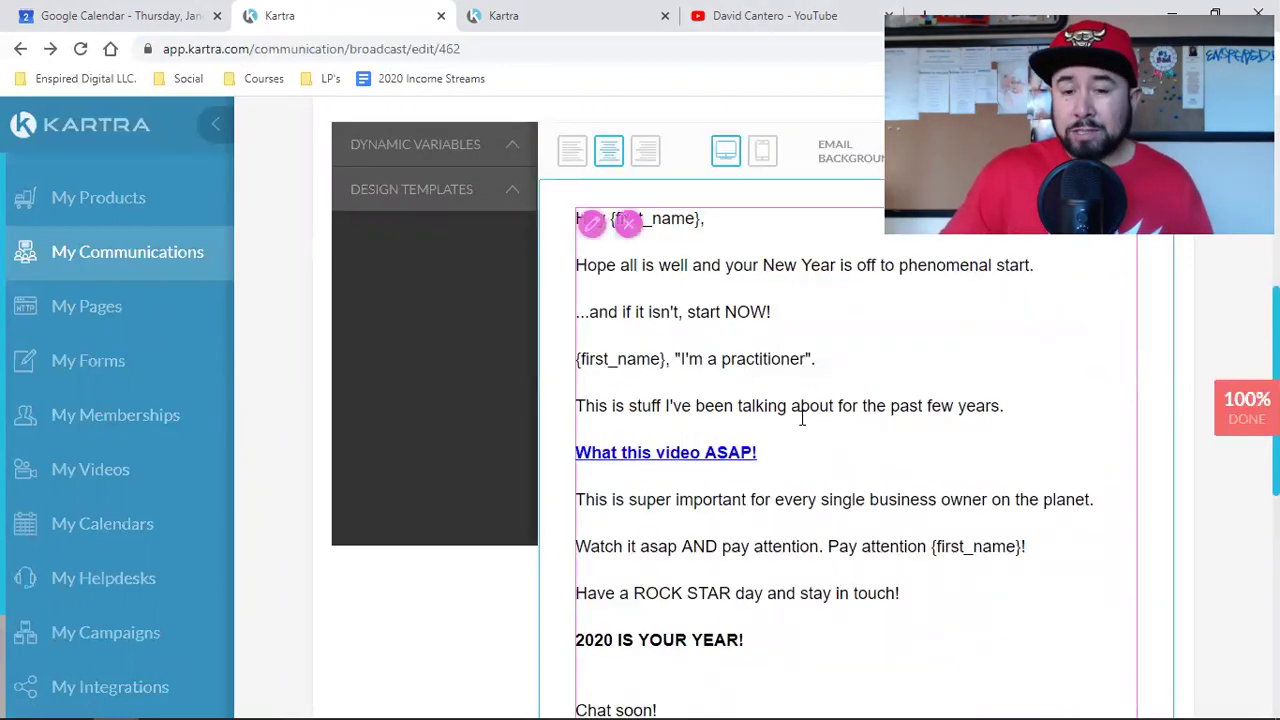
scroll(883, 450, "up", 5)
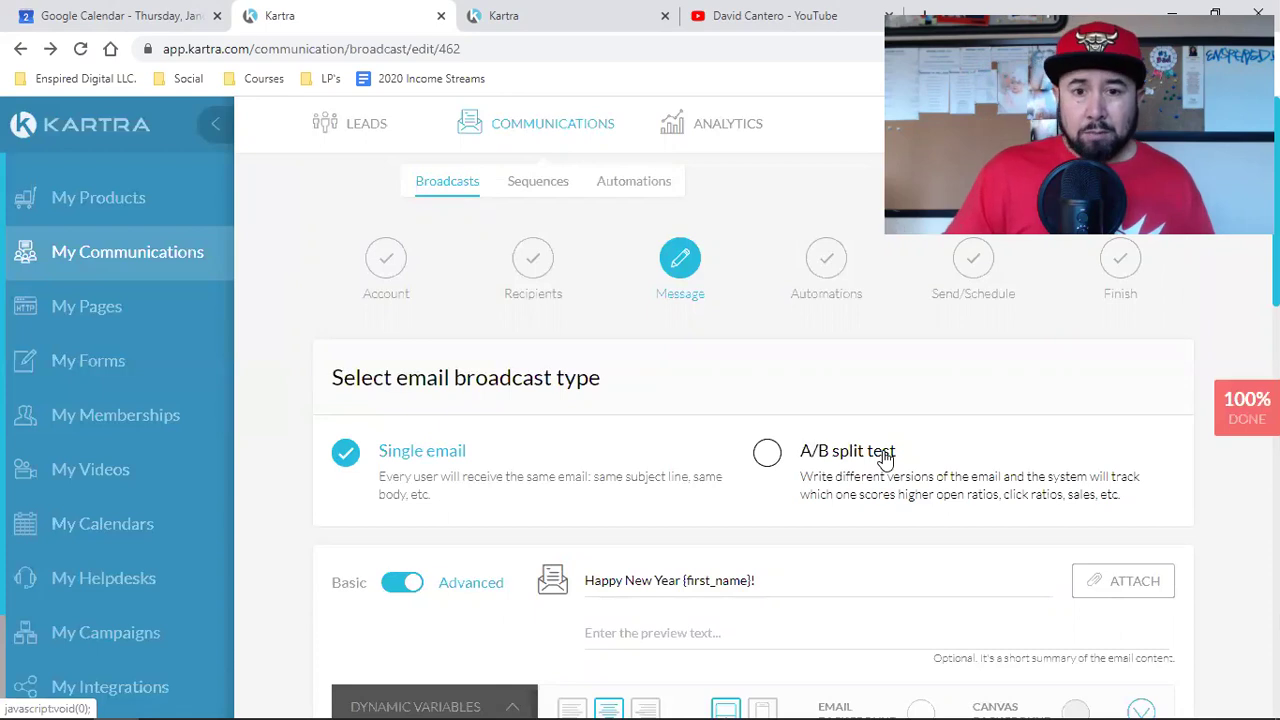
left_click(712, 16)
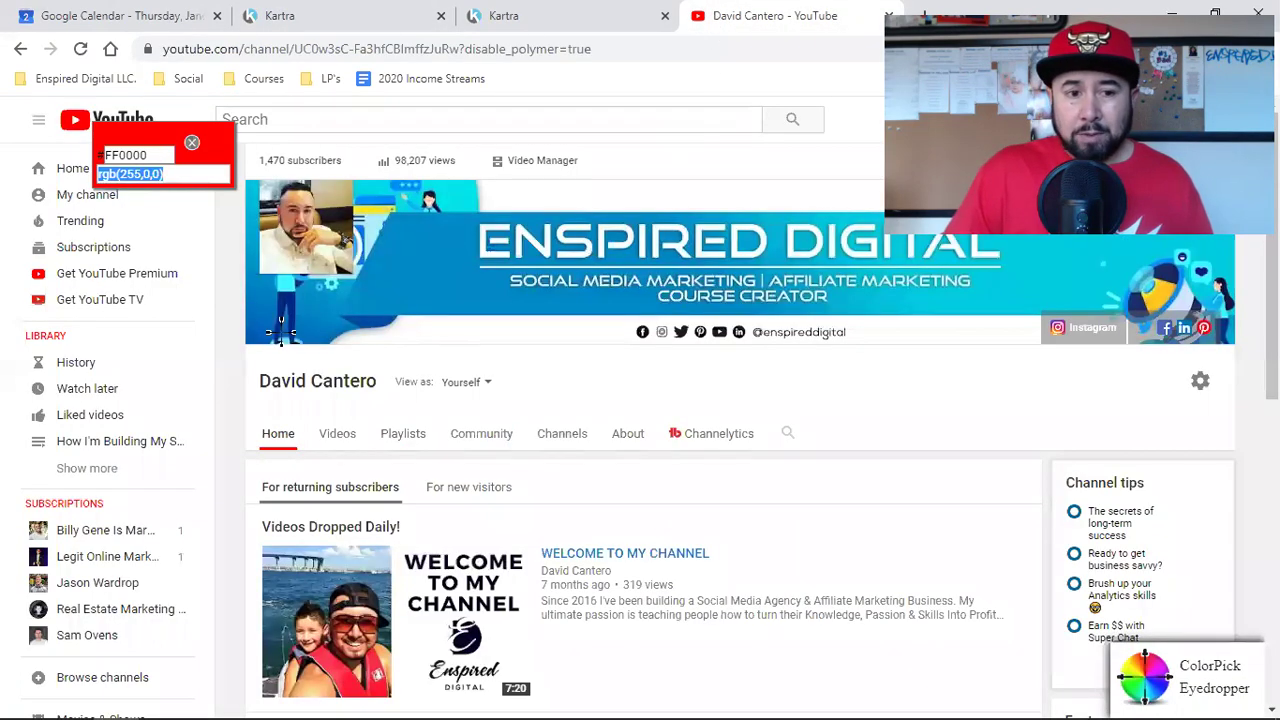
Step: Play the first video from YouTube watch history, muted, skipping the first ad
left_click(192, 148)
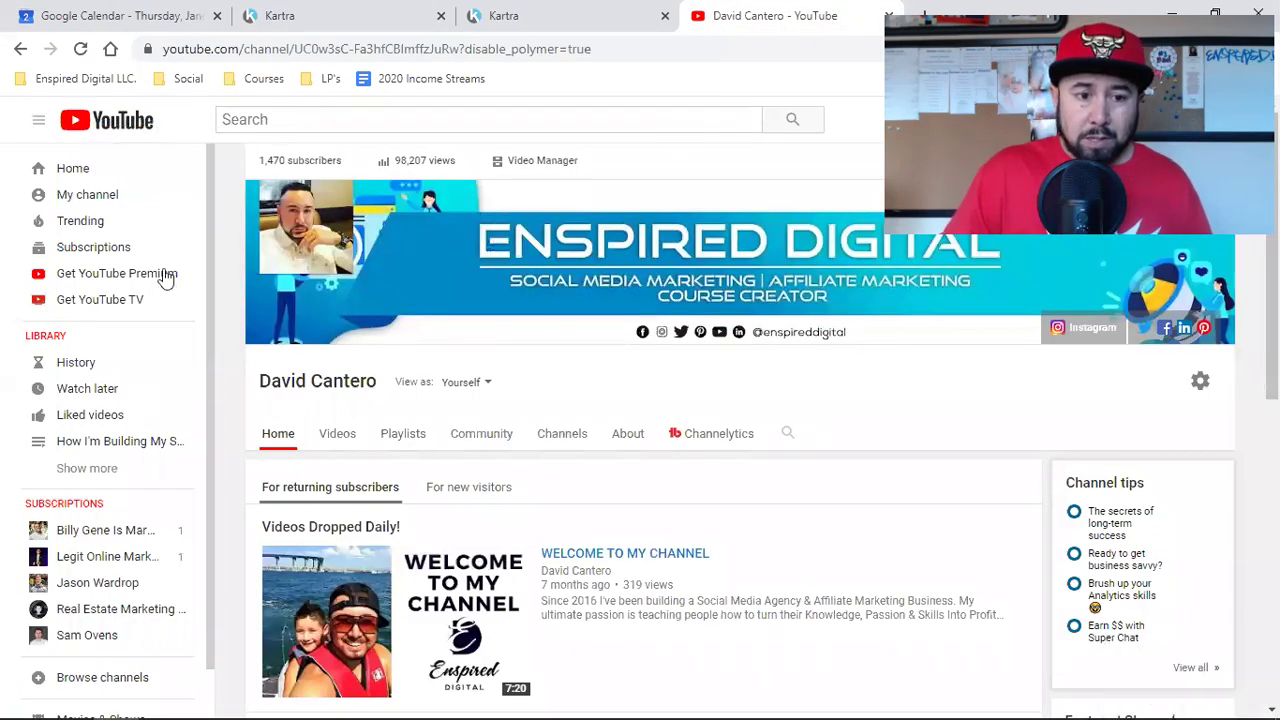
left_click(86, 363)
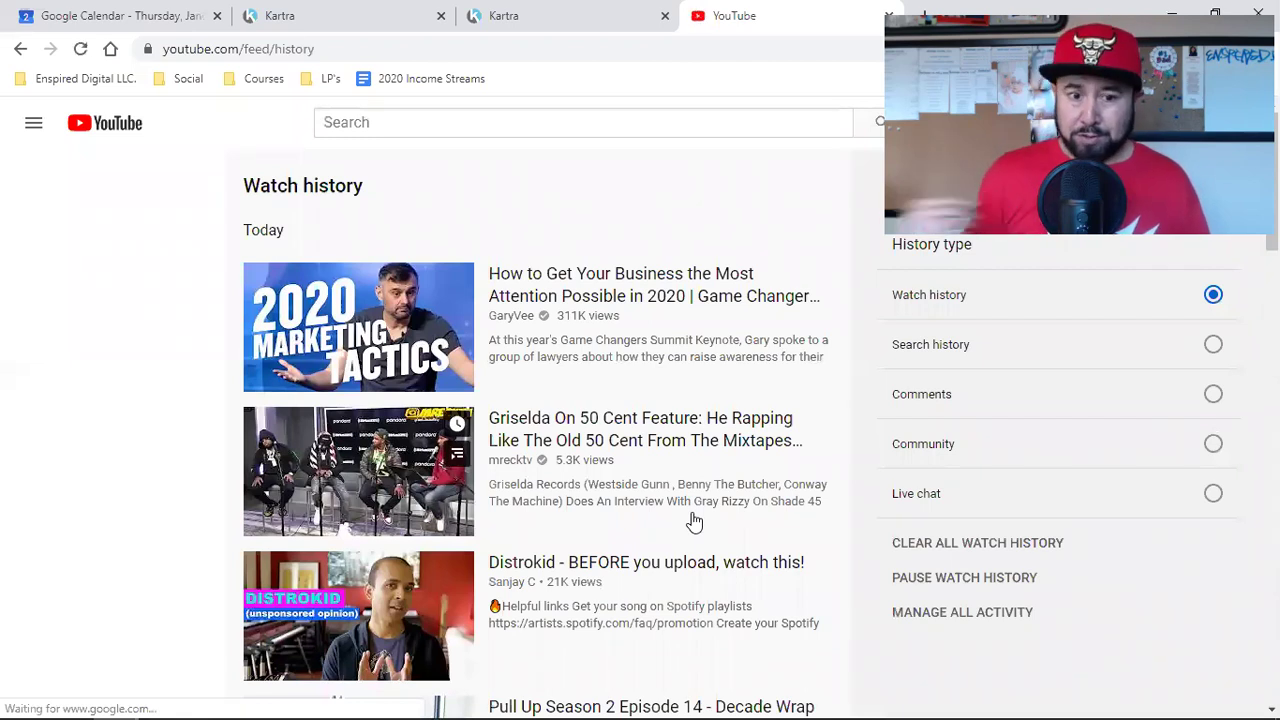
left_click(366, 335)
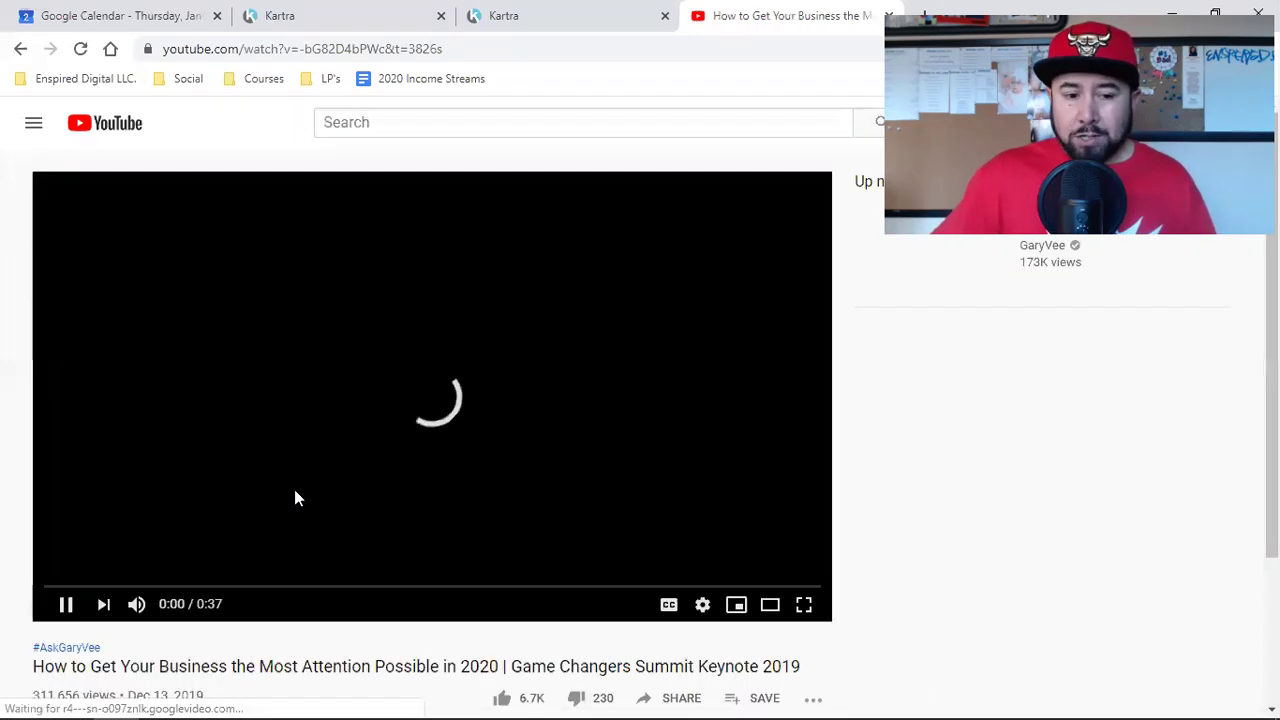
left_click(134, 604)
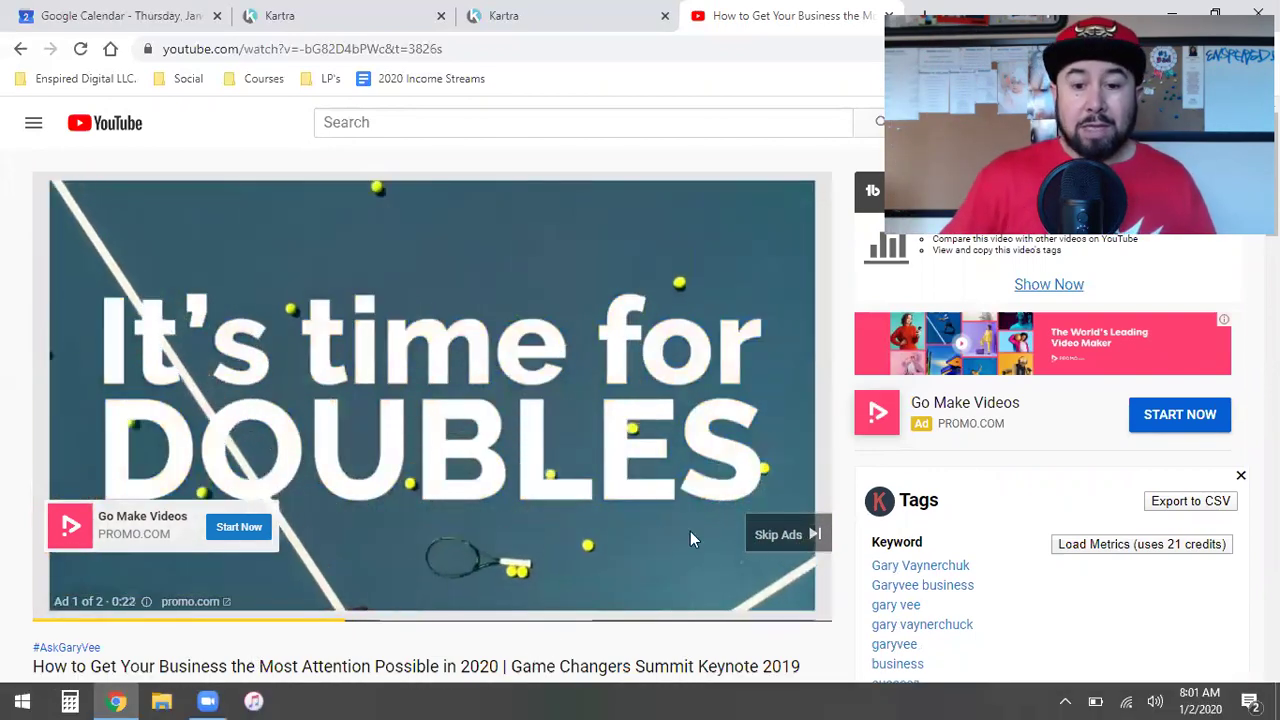
left_click(782, 534)
Step: Skip the second ad, pause the keynote, show its Share link, then return to Kartra's editor
left_click(780, 533)
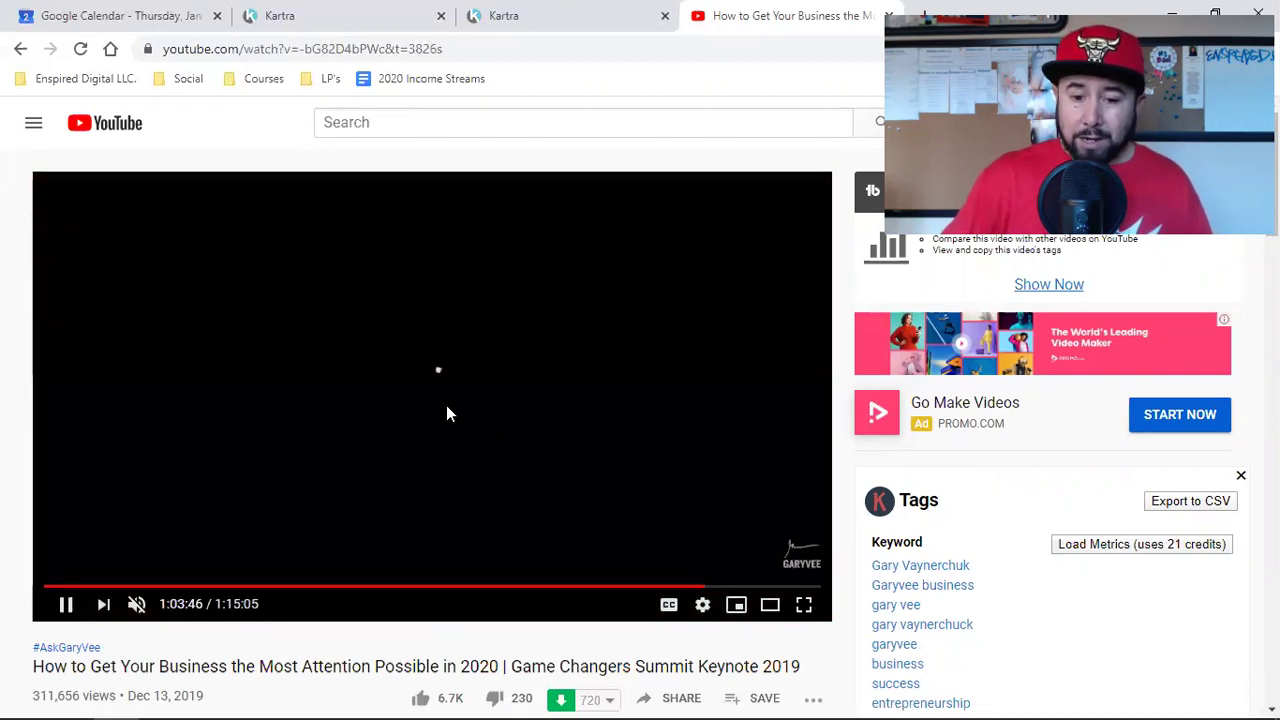
left_click(446, 405)
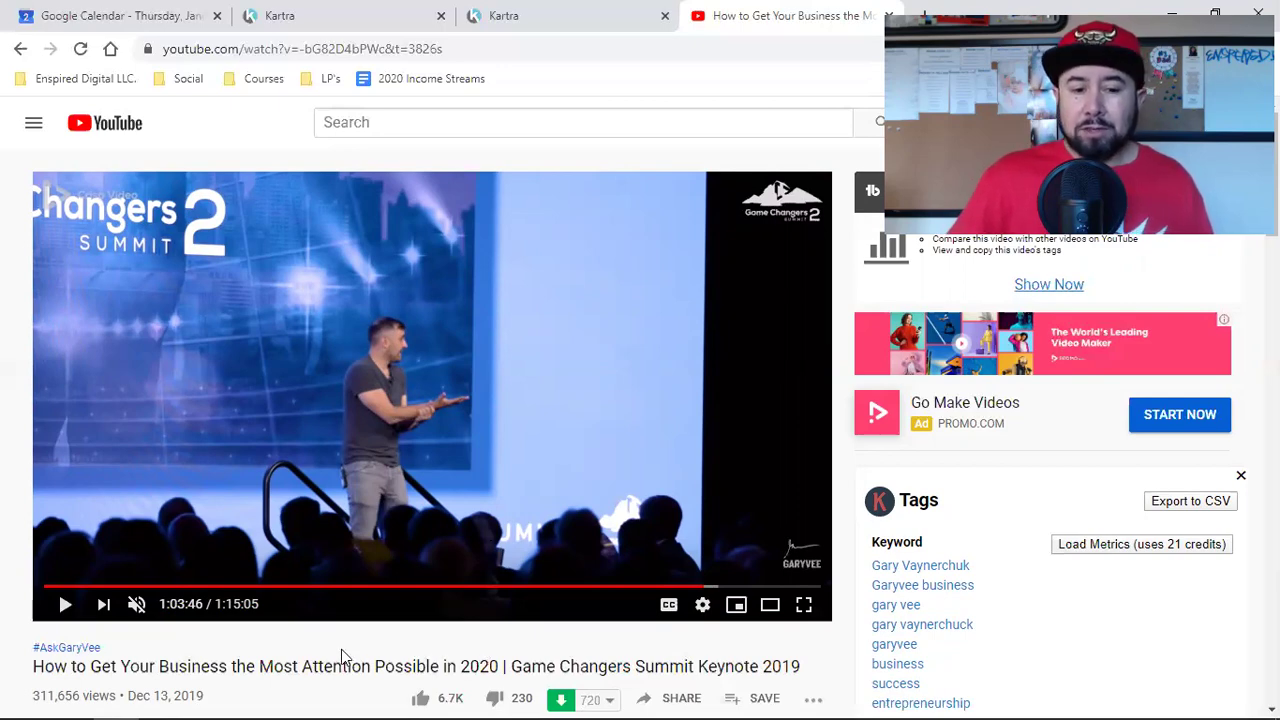
scroll(337, 655, "down", 2)
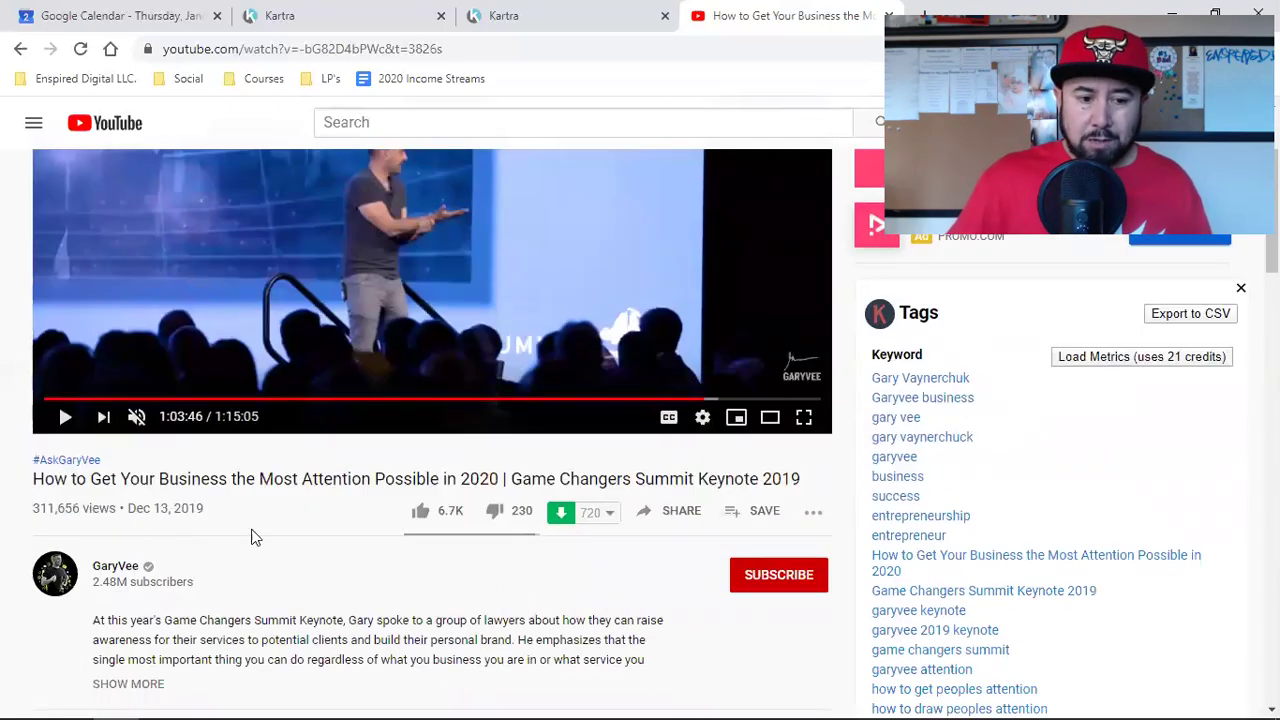
scroll(318, 545, "up", 2)
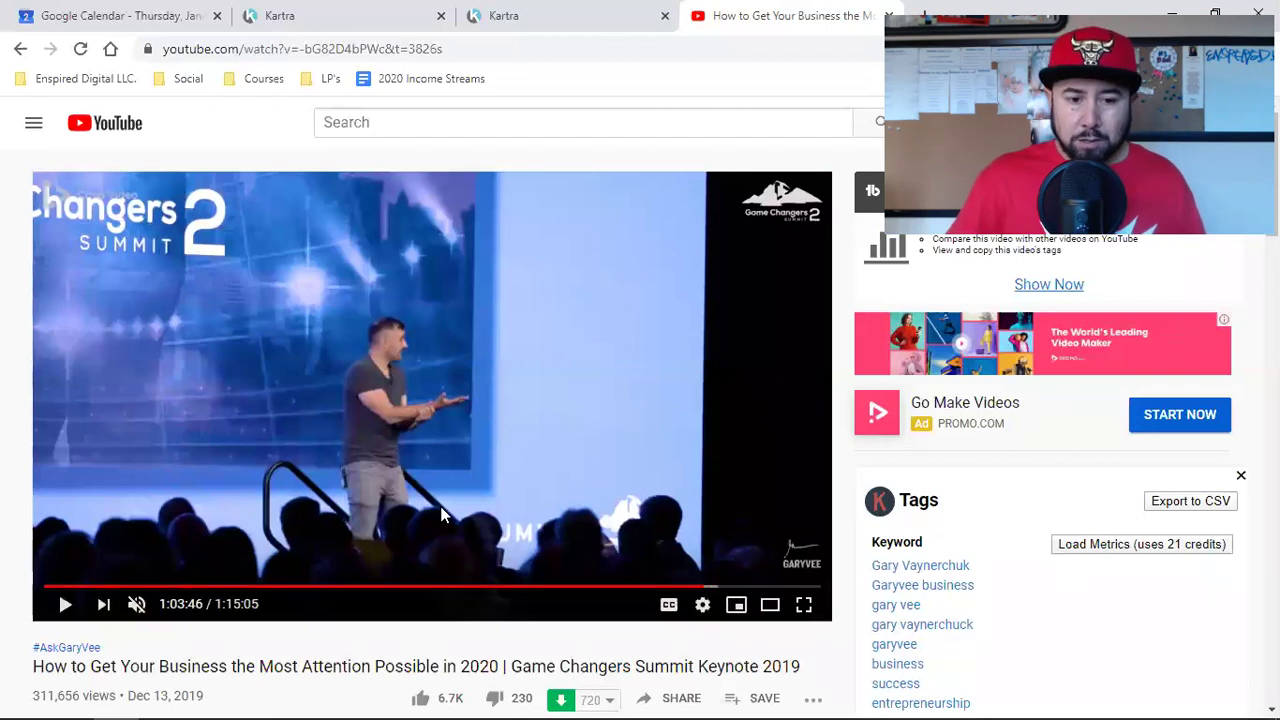
scroll(519, 478, "down", 2)
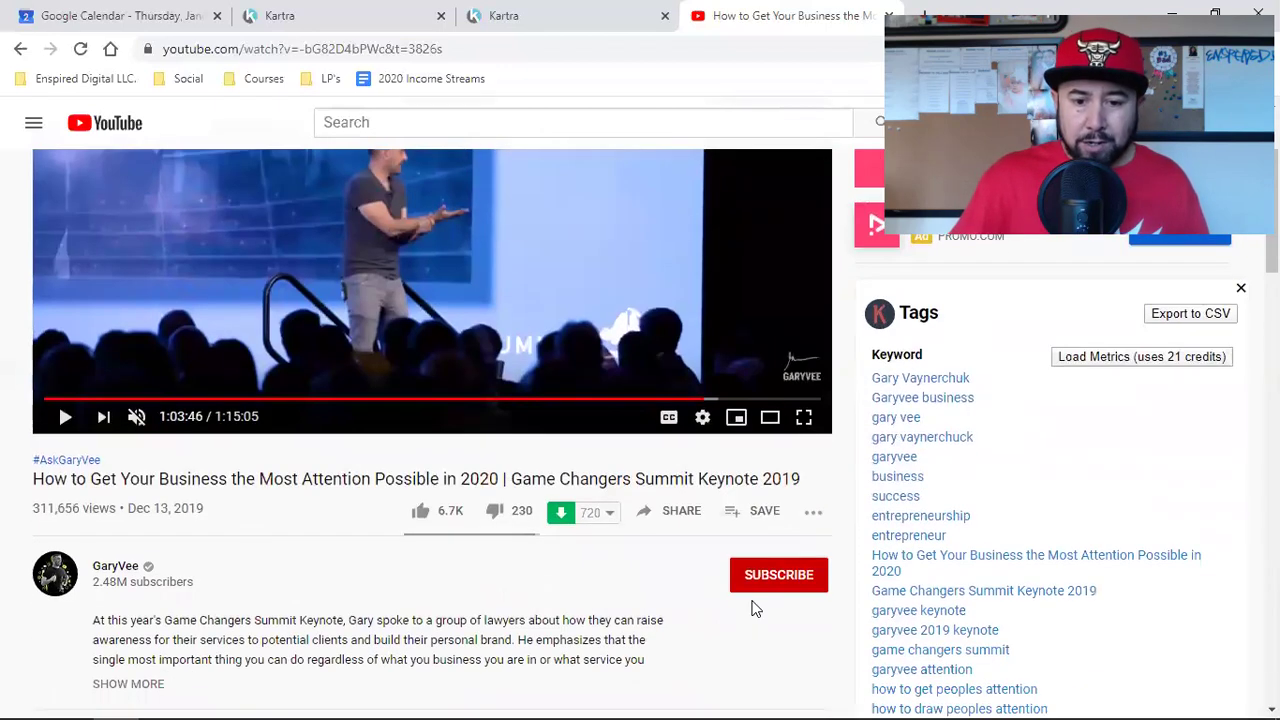
left_click(670, 516)
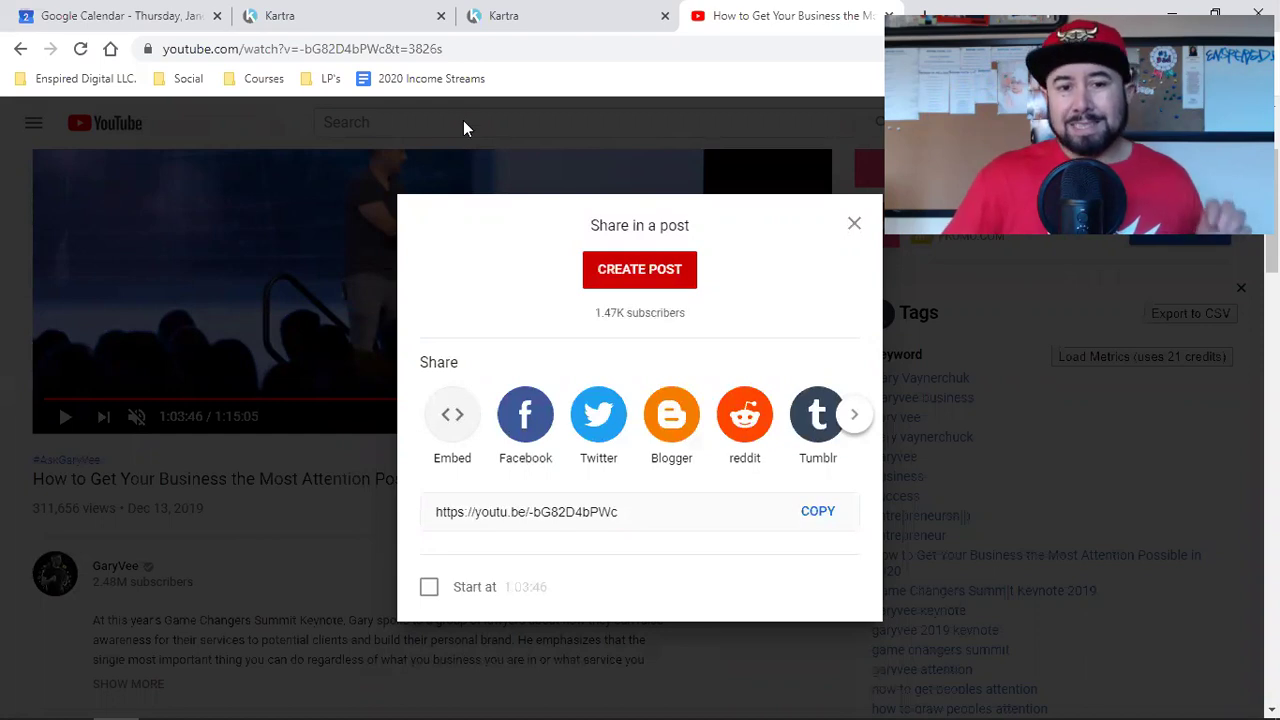
left_click(543, 10)
left_click(370, 28)
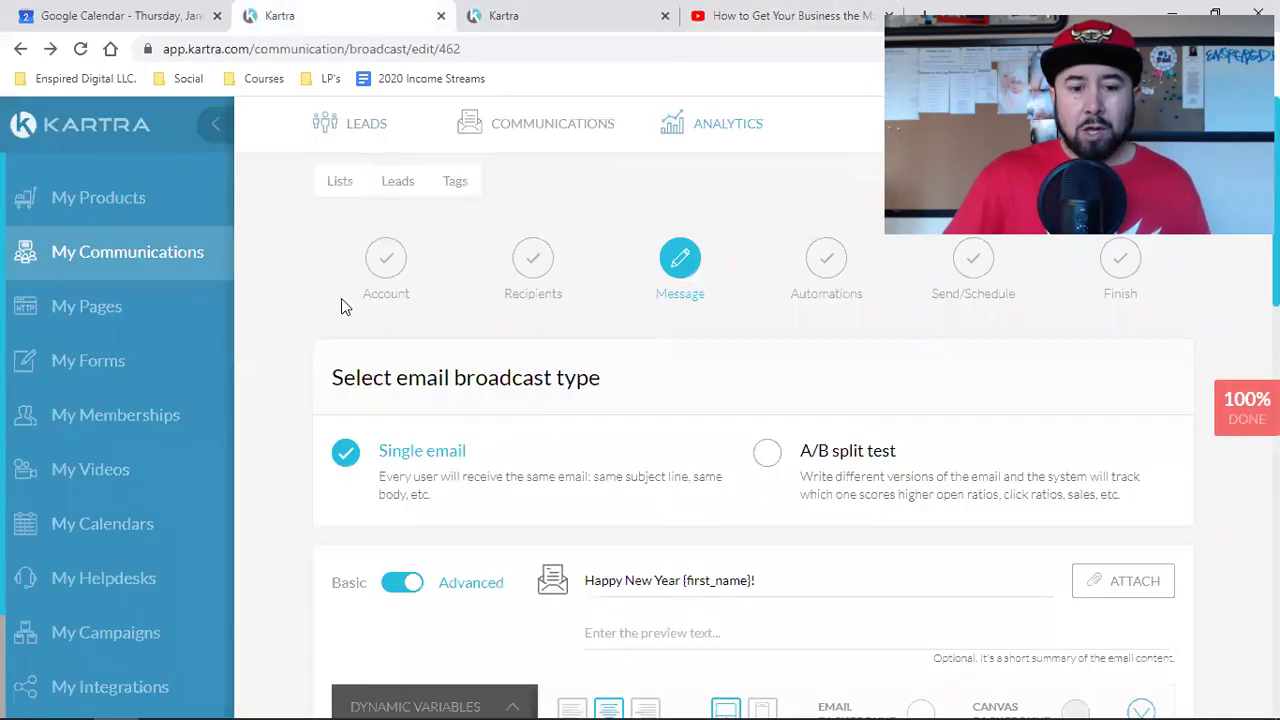
Step: Scroll the email body down to the WATCH ON YOUTUBE button, then return to the YouTube video
scroll(700, 506, "down", 4)
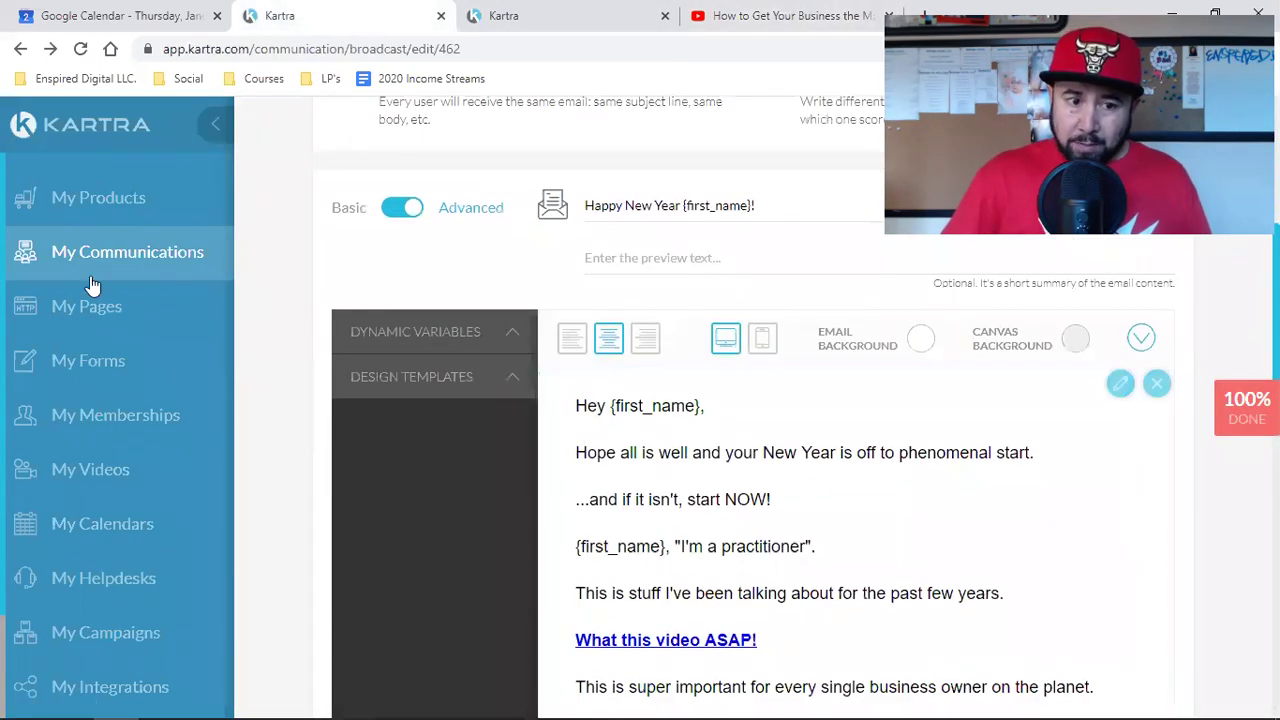
scroll(566, 254, "up", 4)
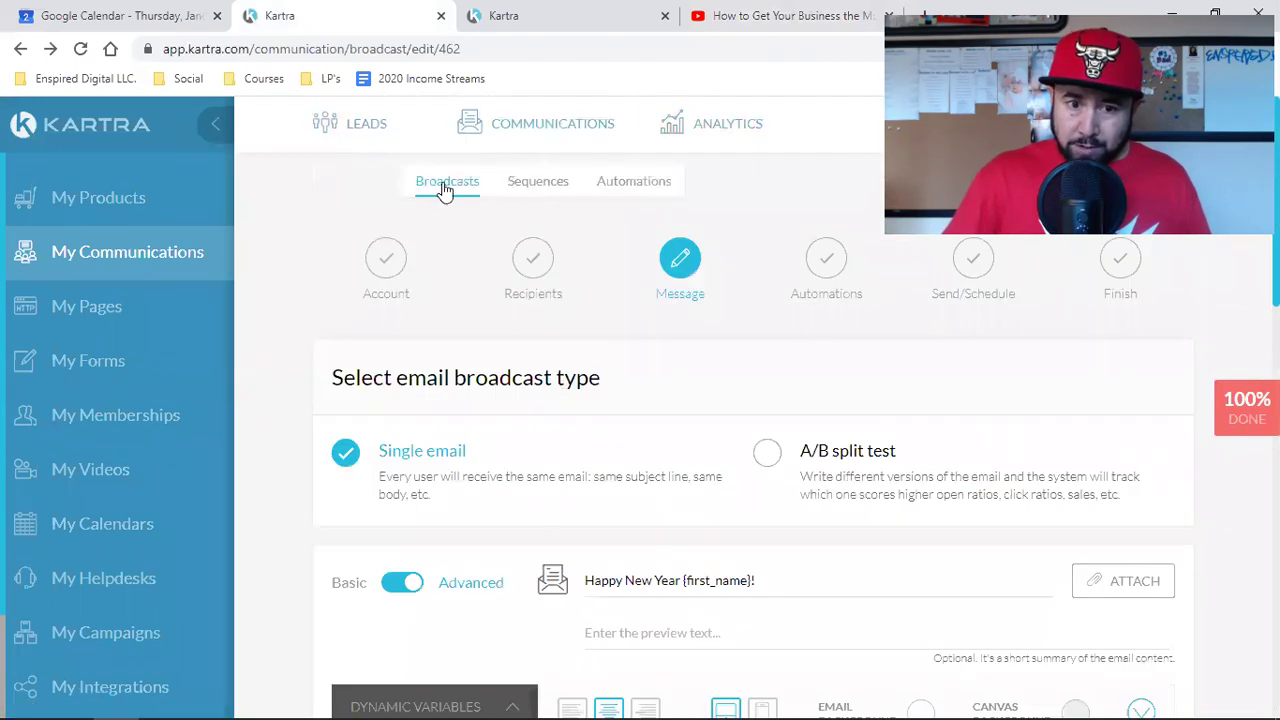
scroll(629, 397, "down", 3)
scroll(625, 314, "up", 3)
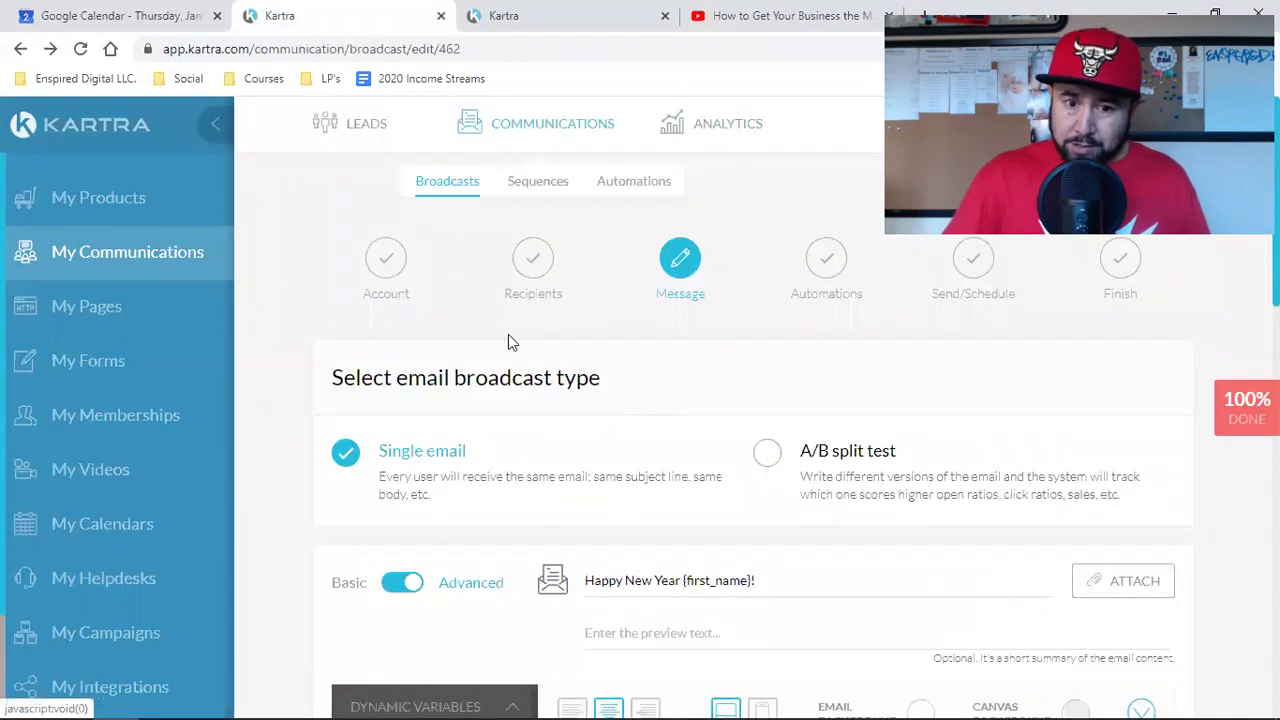
scroll(690, 382, "down", 7)
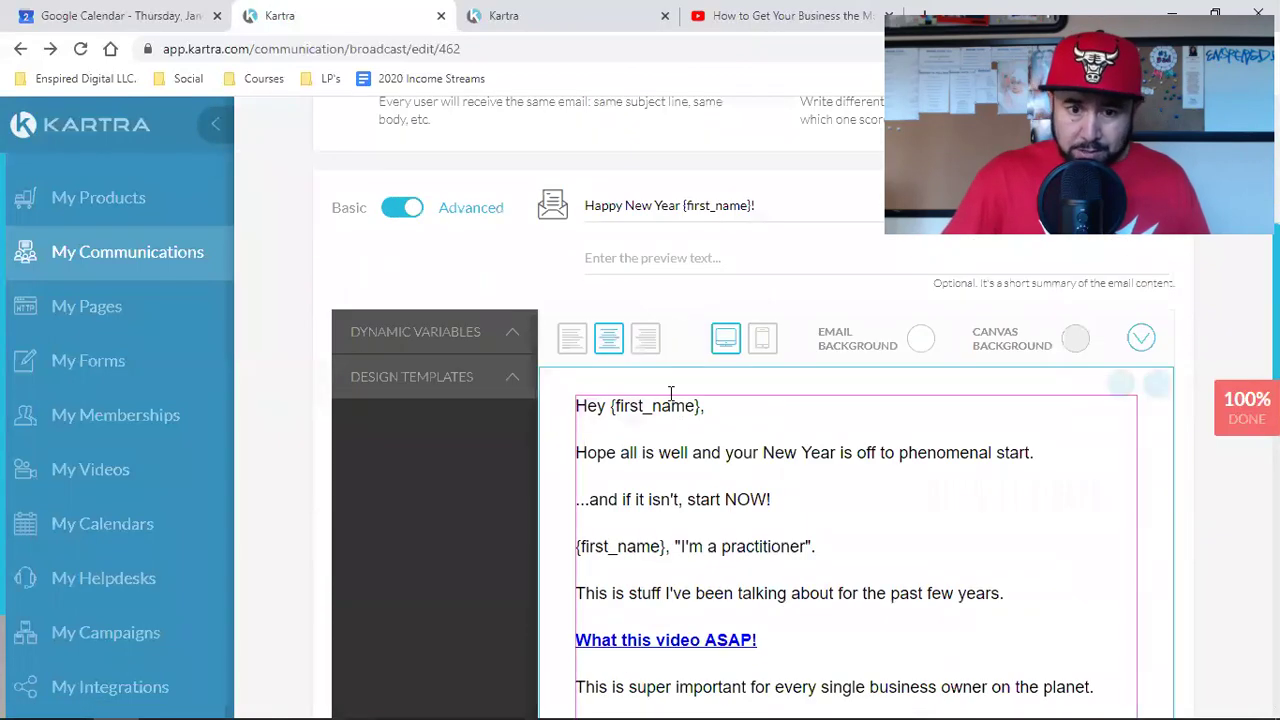
scroll(706, 331, "down", 4)
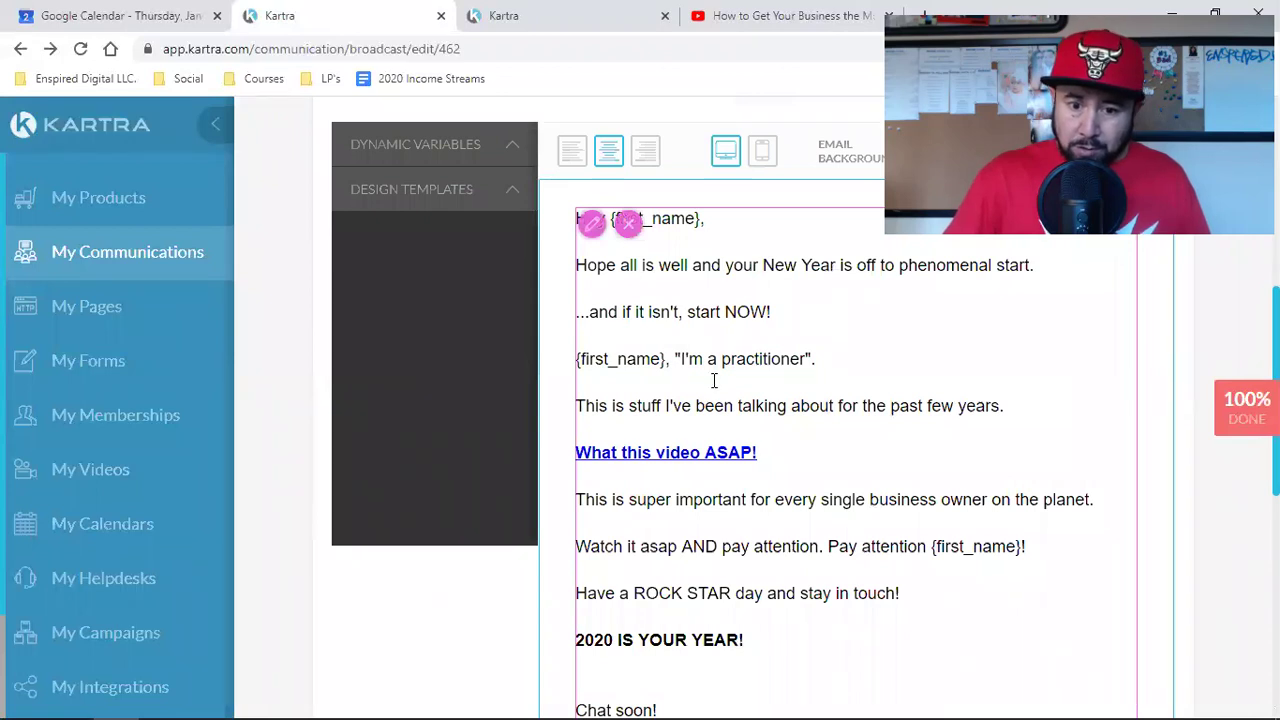
scroll(714, 380, "down", 4)
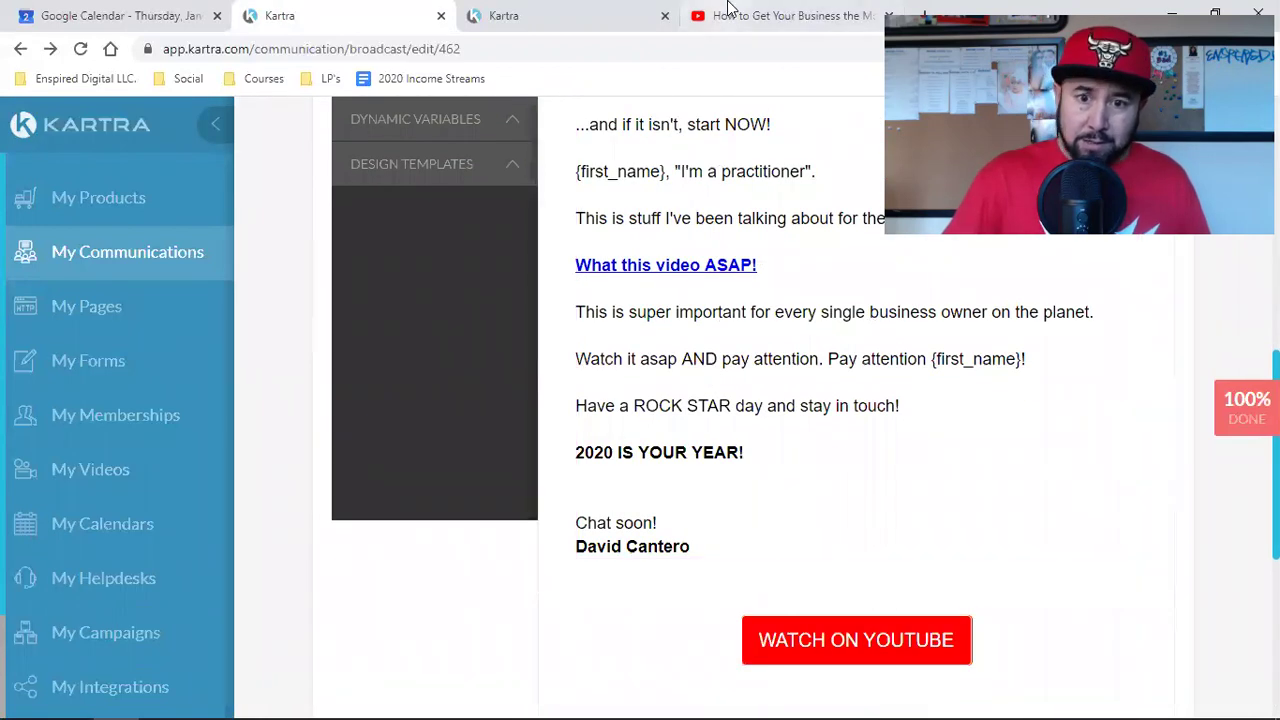
left_click(735, 15)
Step: Dismiss the video's Share dialog and go back to the Kartra broadcast editor
left_click(270, 549)
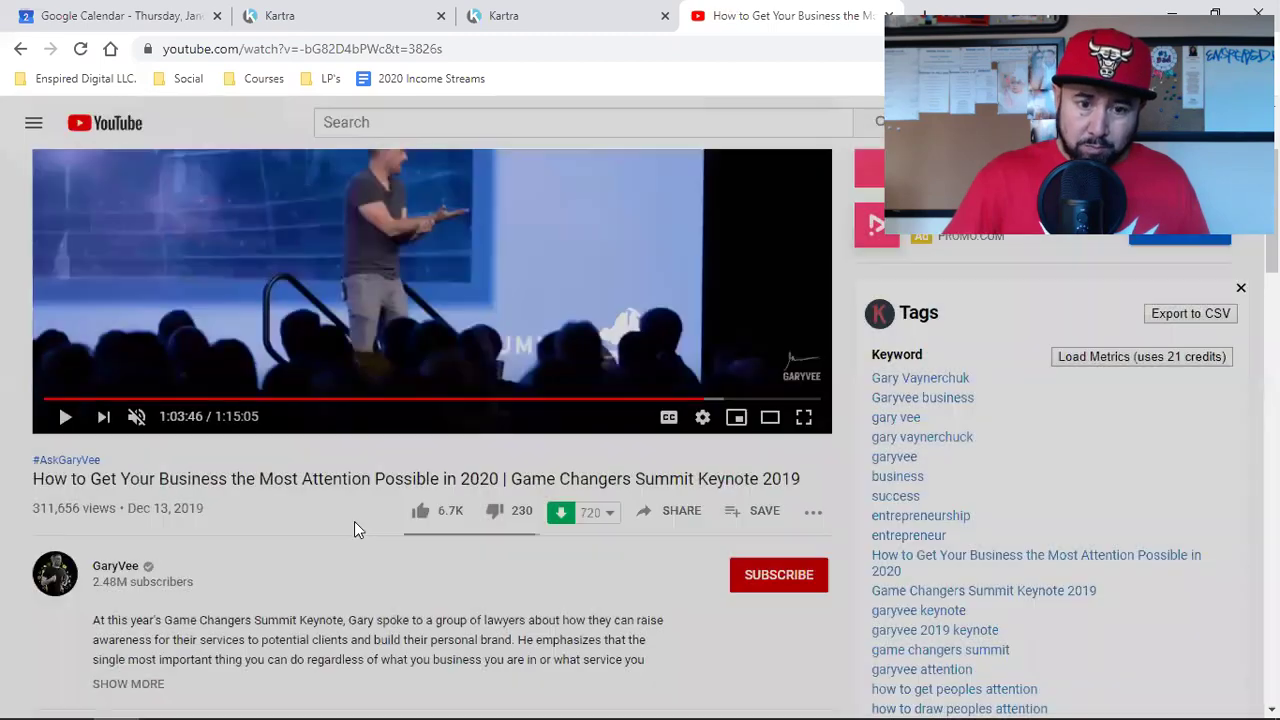
scroll(420, 470, "up", 2)
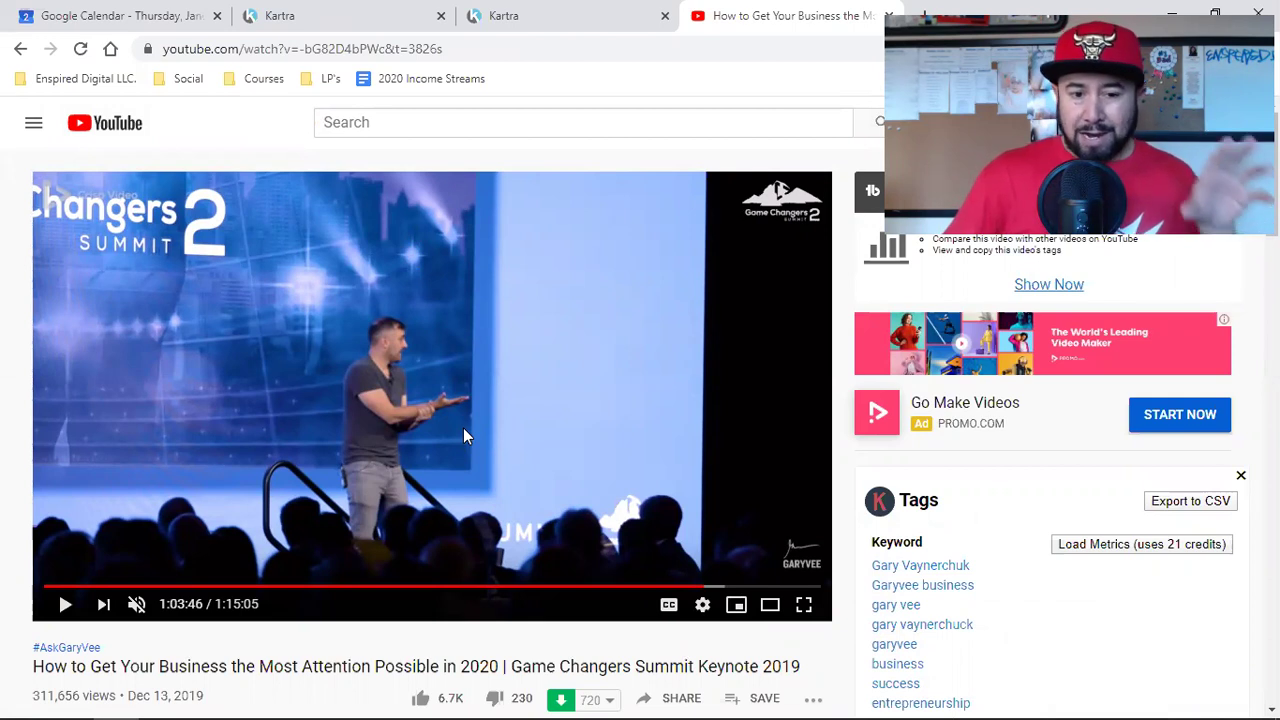
left_click(571, 8)
Step: Open Kartra's My Pages section in a new tab and switch to it
left_click(392, 12)
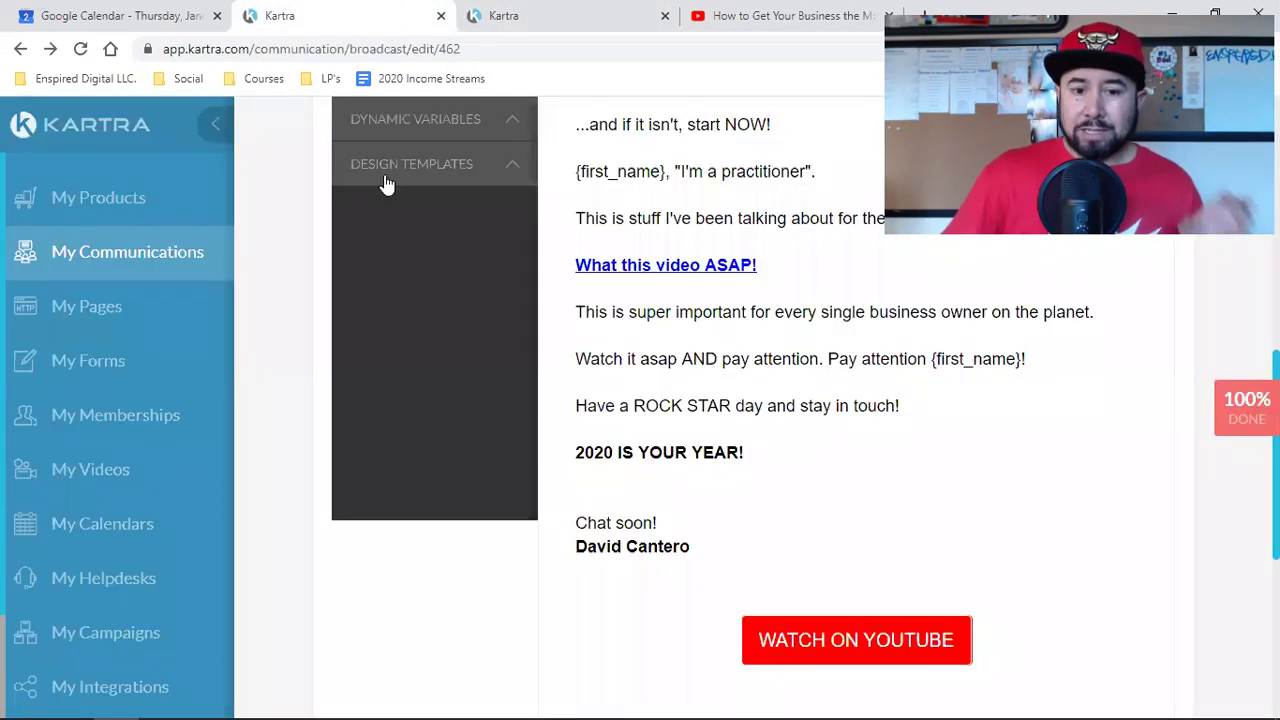
scroll(687, 384, "up", 2)
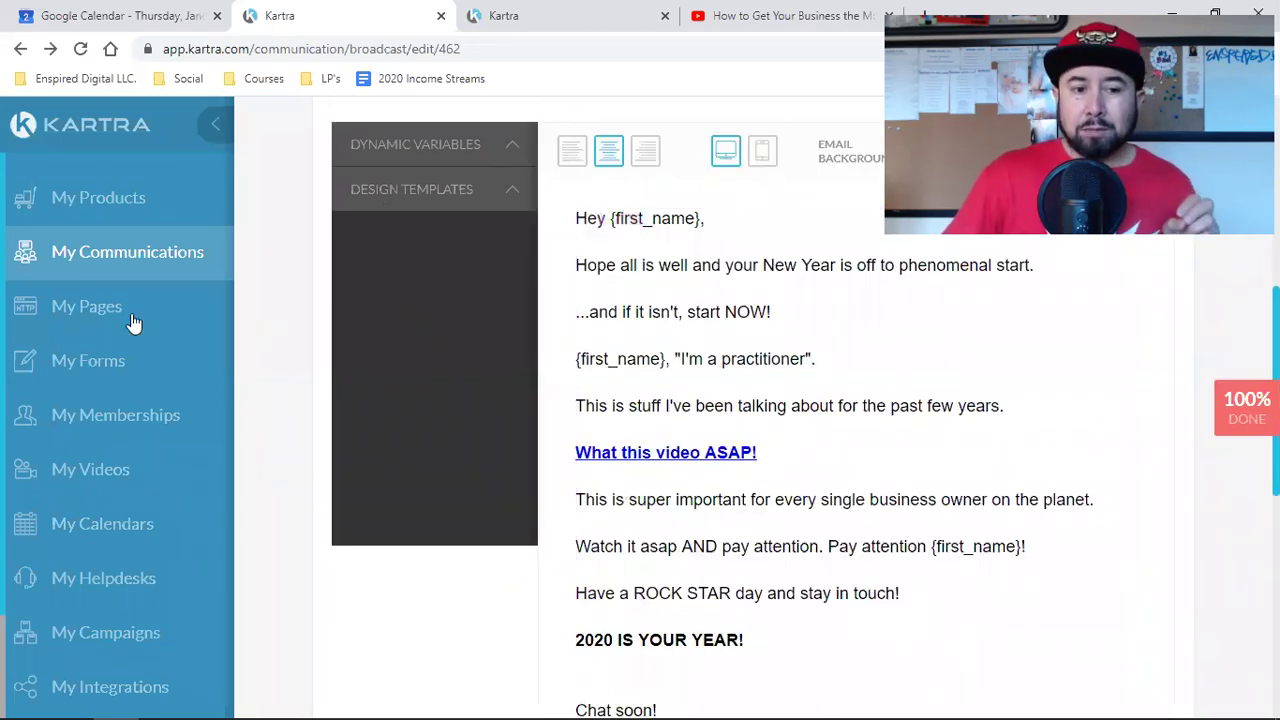
right_click(85, 315)
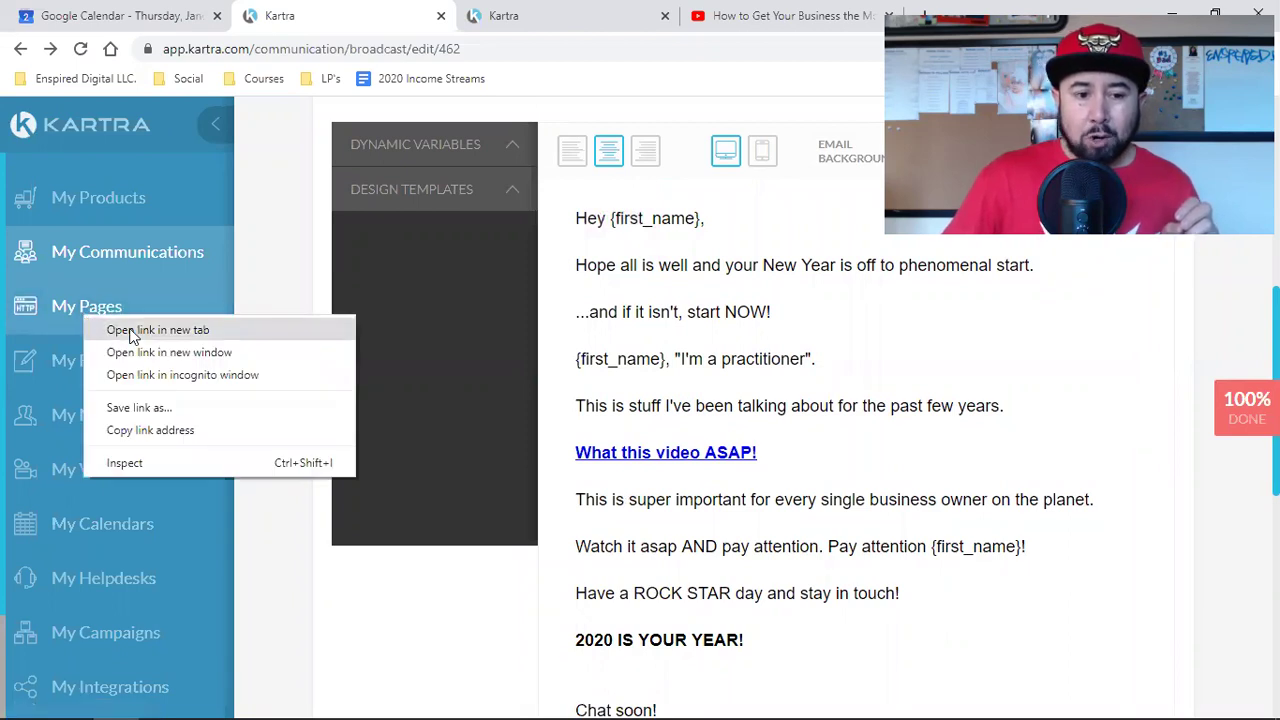
left_click(191, 334)
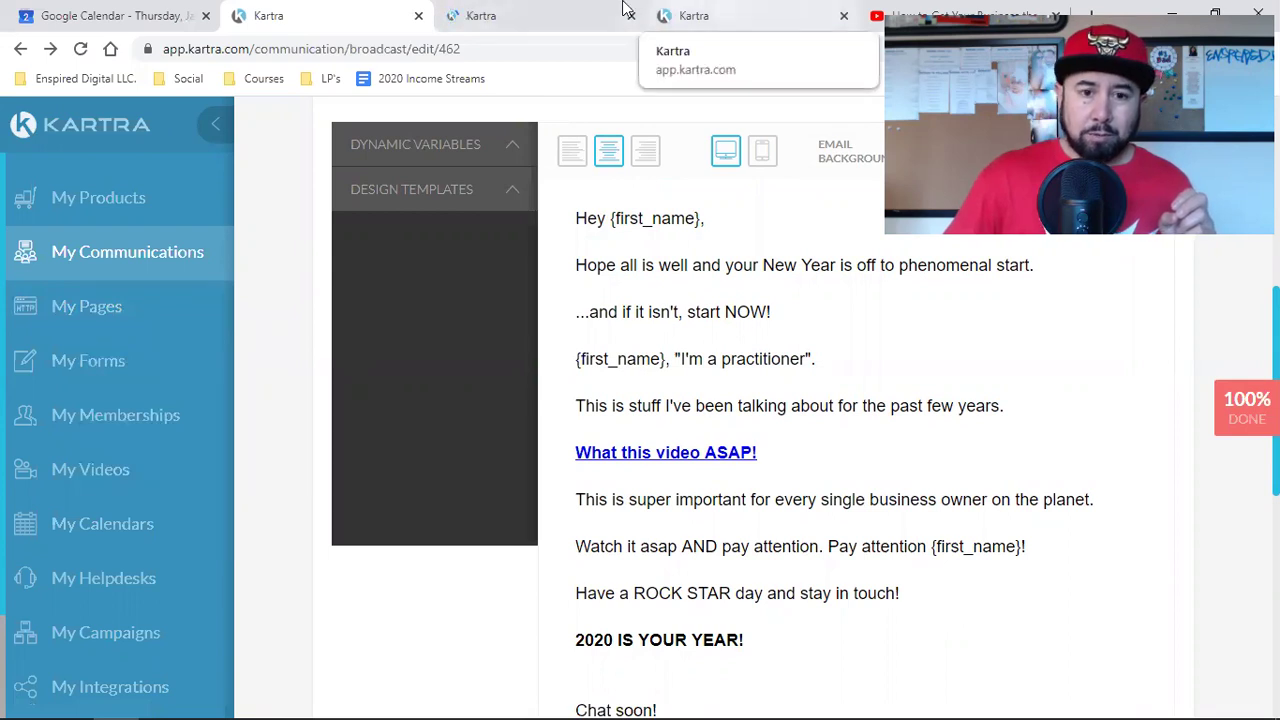
left_click(575, 8)
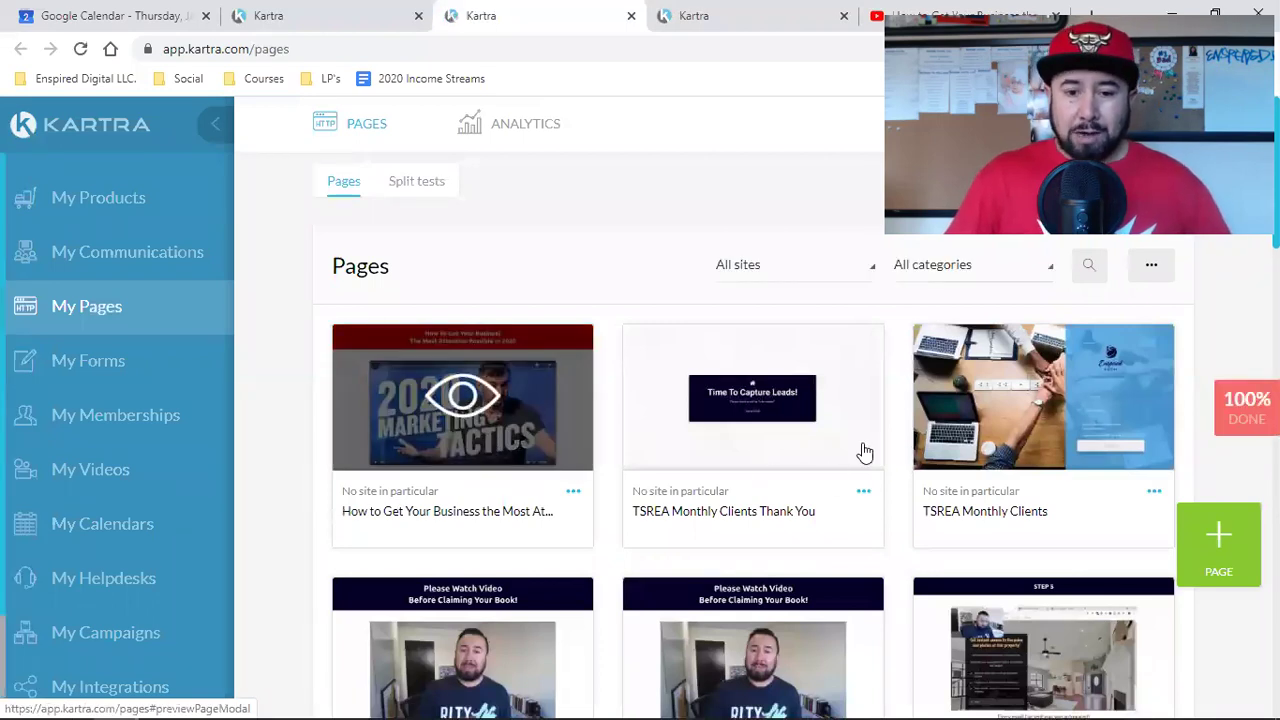
Step: Choose Get code or link for the 2020 Marketing Tactics landing page
scroll(604, 484, "down", 2)
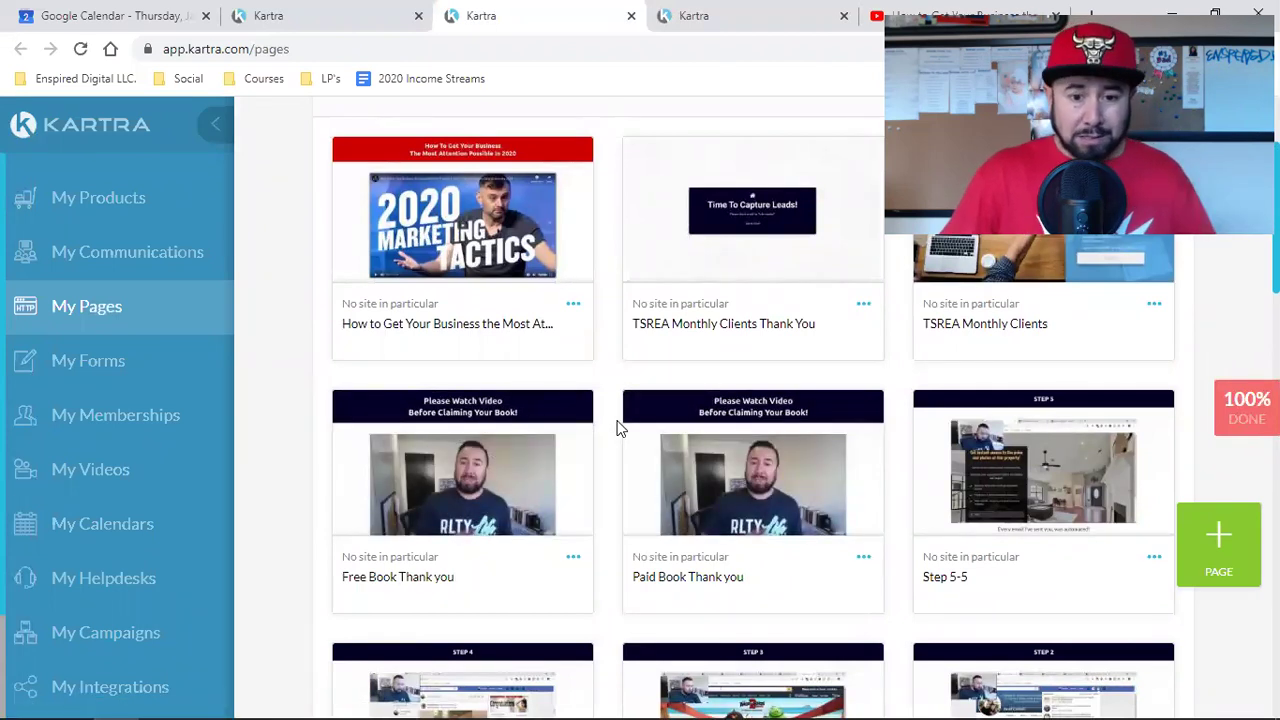
left_click(573, 556)
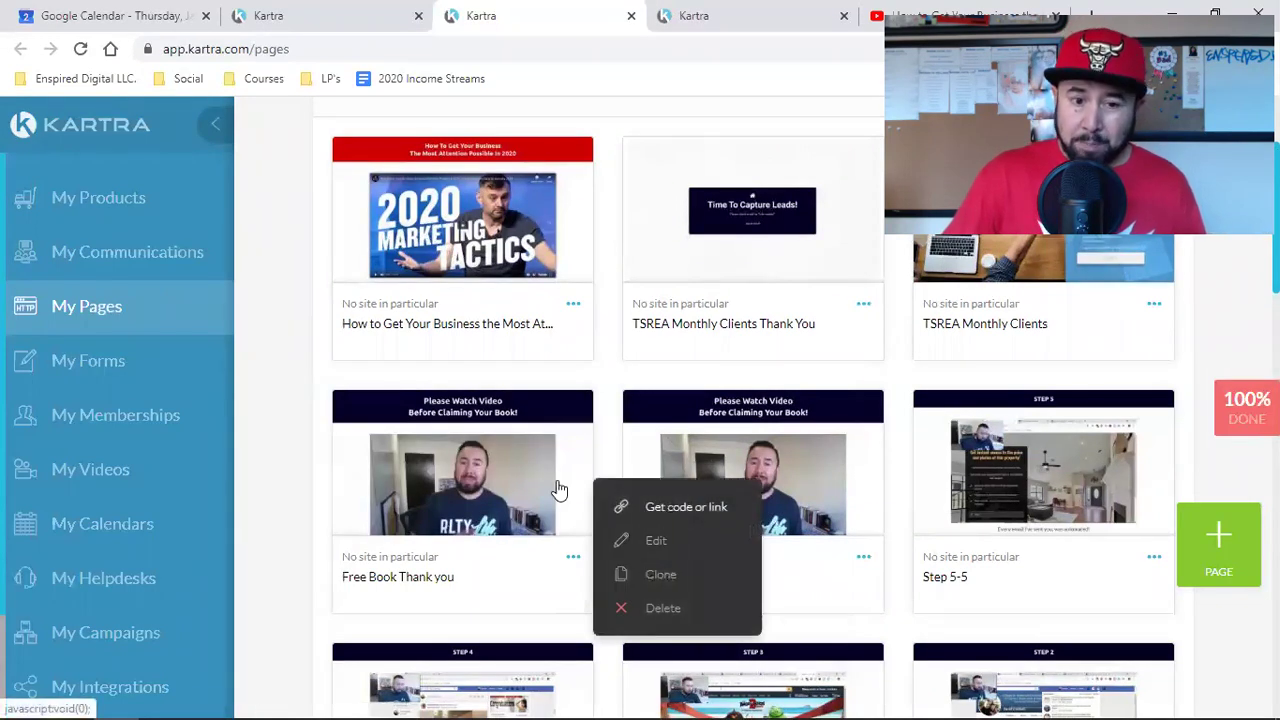
left_click(265, 308)
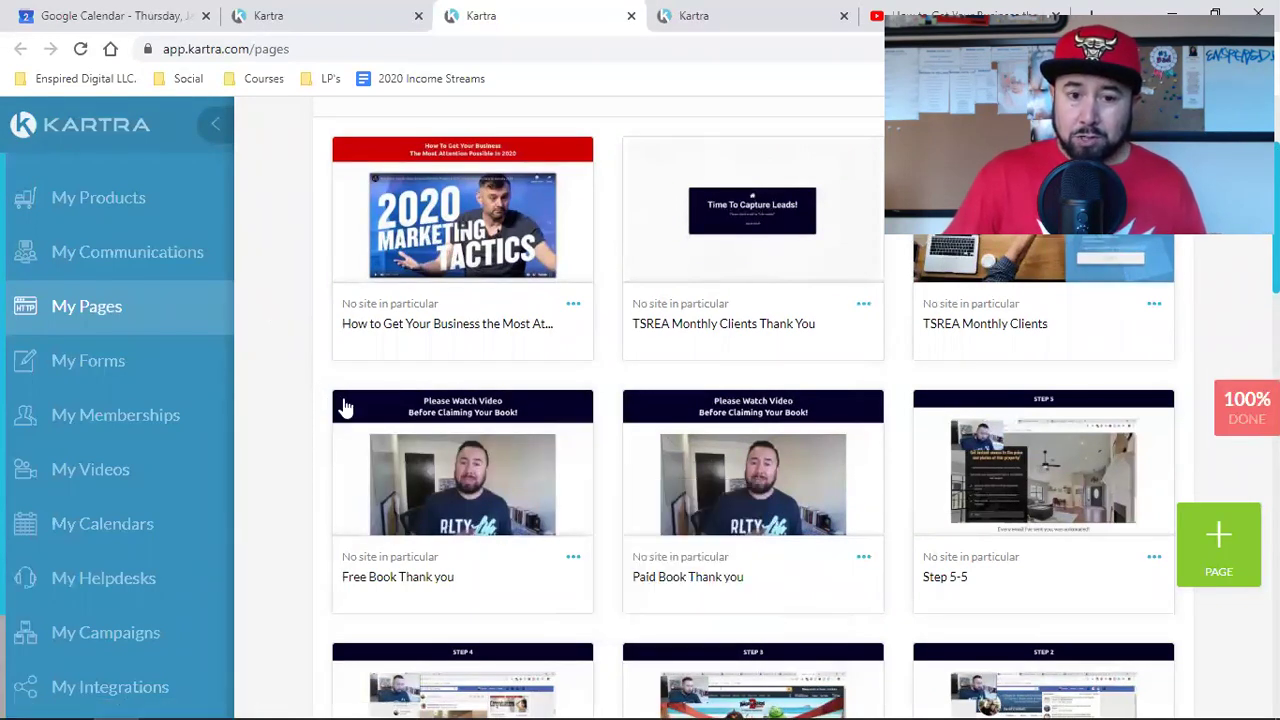
left_click(573, 305)
left_click(656, 262)
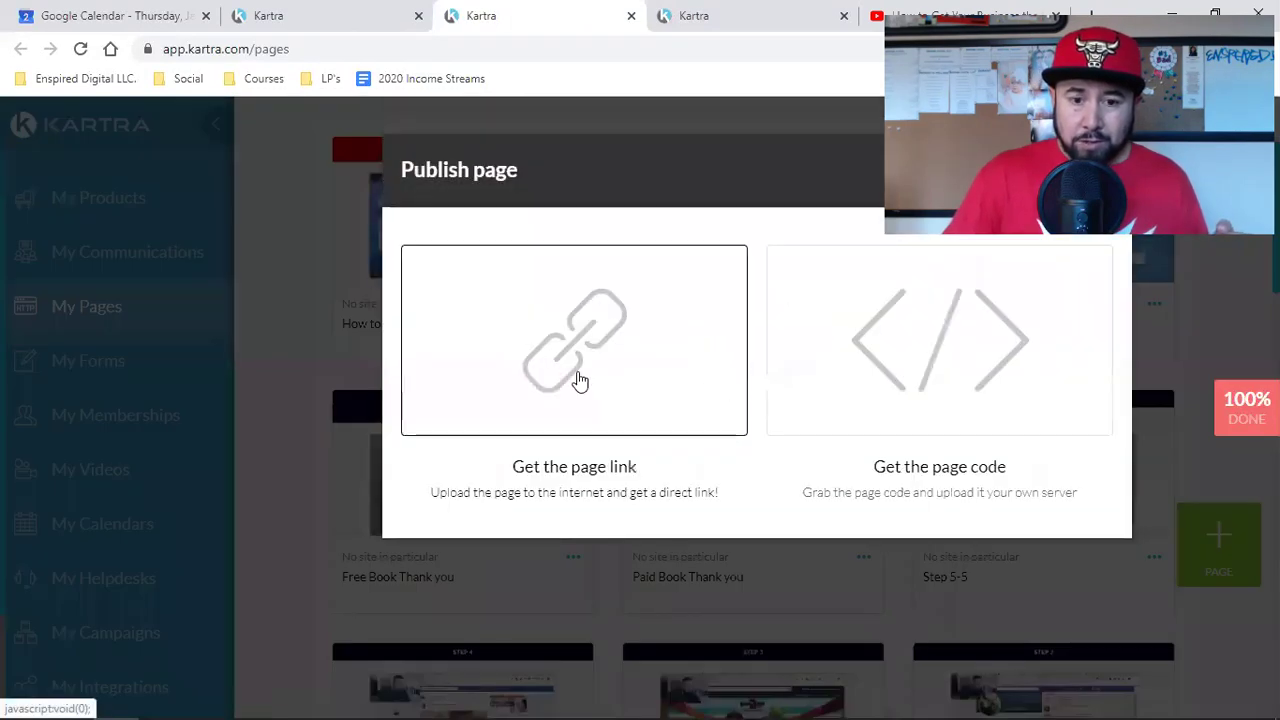
Step: Get the landing page's direct link and copy it
left_click(530, 388)
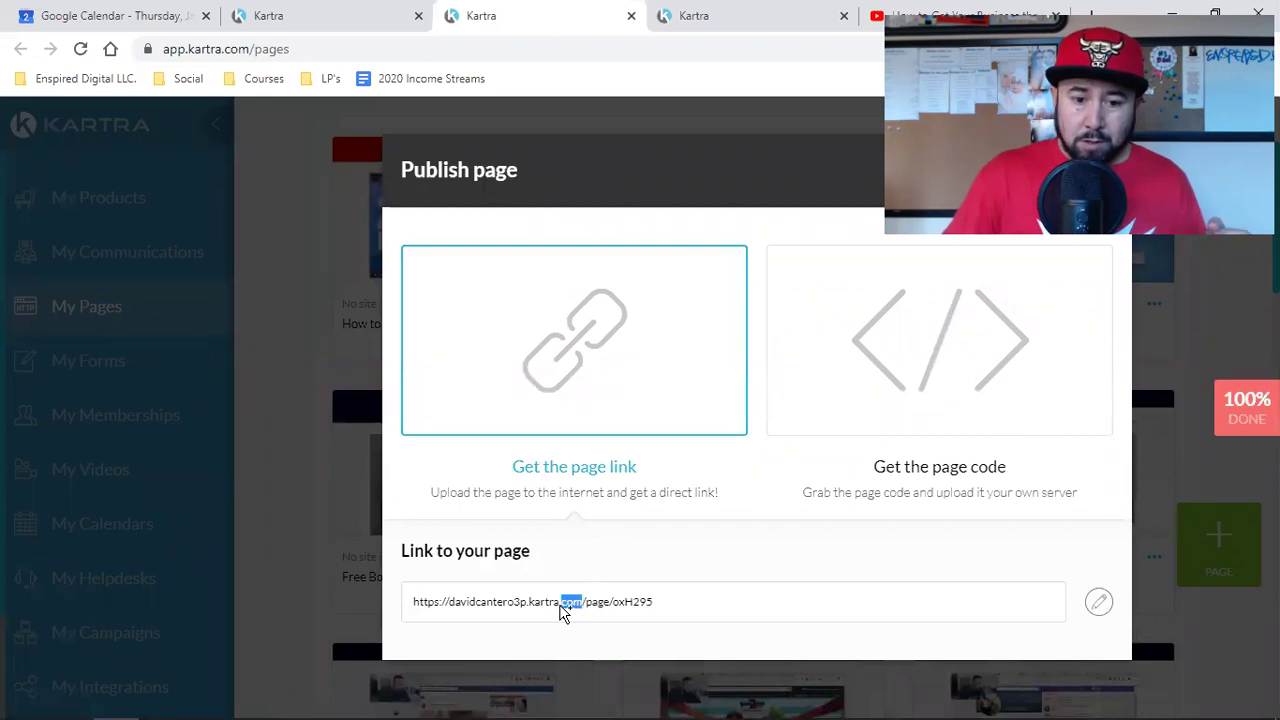
triple_click(561, 604)
right_click(465, 602)
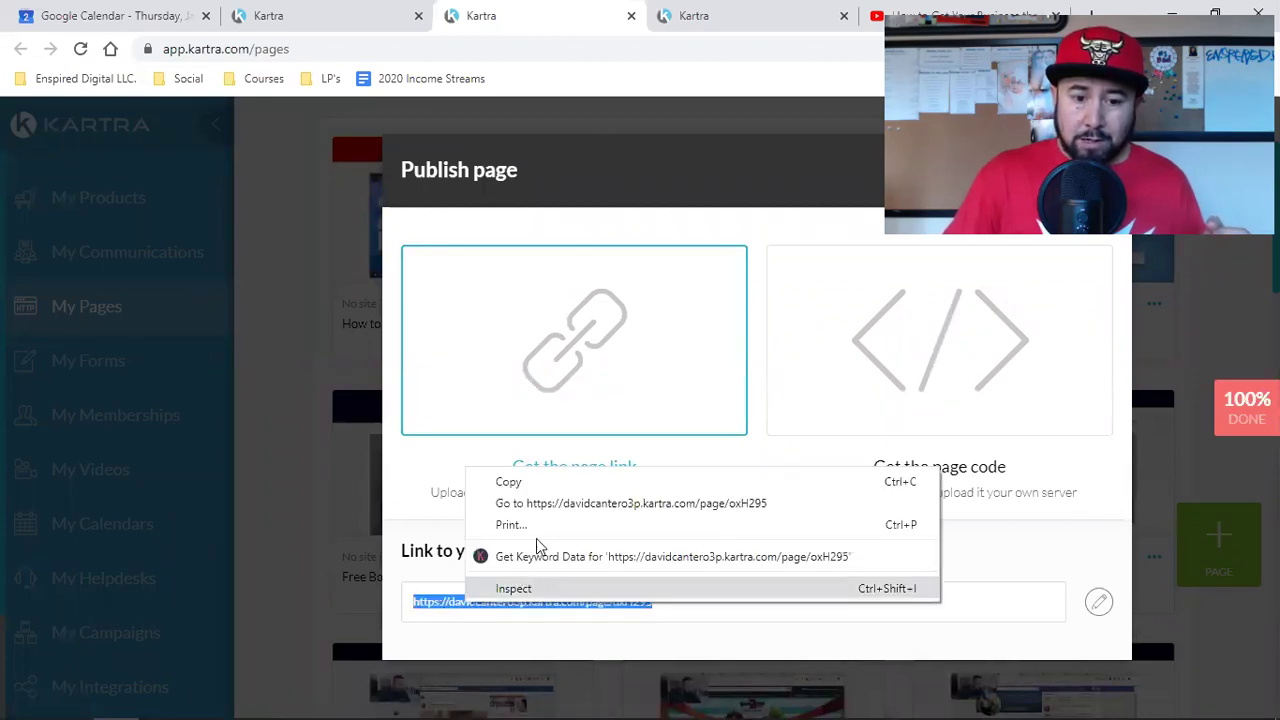
left_click(509, 482)
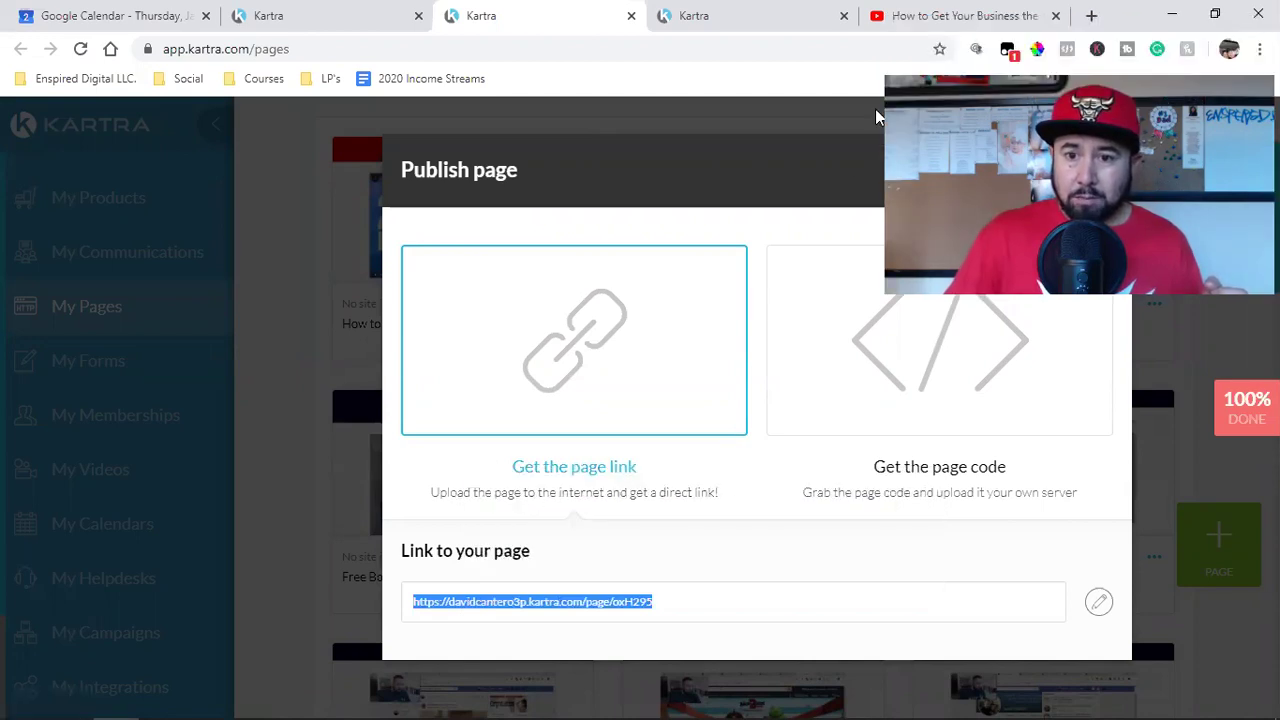
Step: Paste the landing page link into the YouTube tab's address bar and load it
left_click(937, 34)
left_click(443, 49)
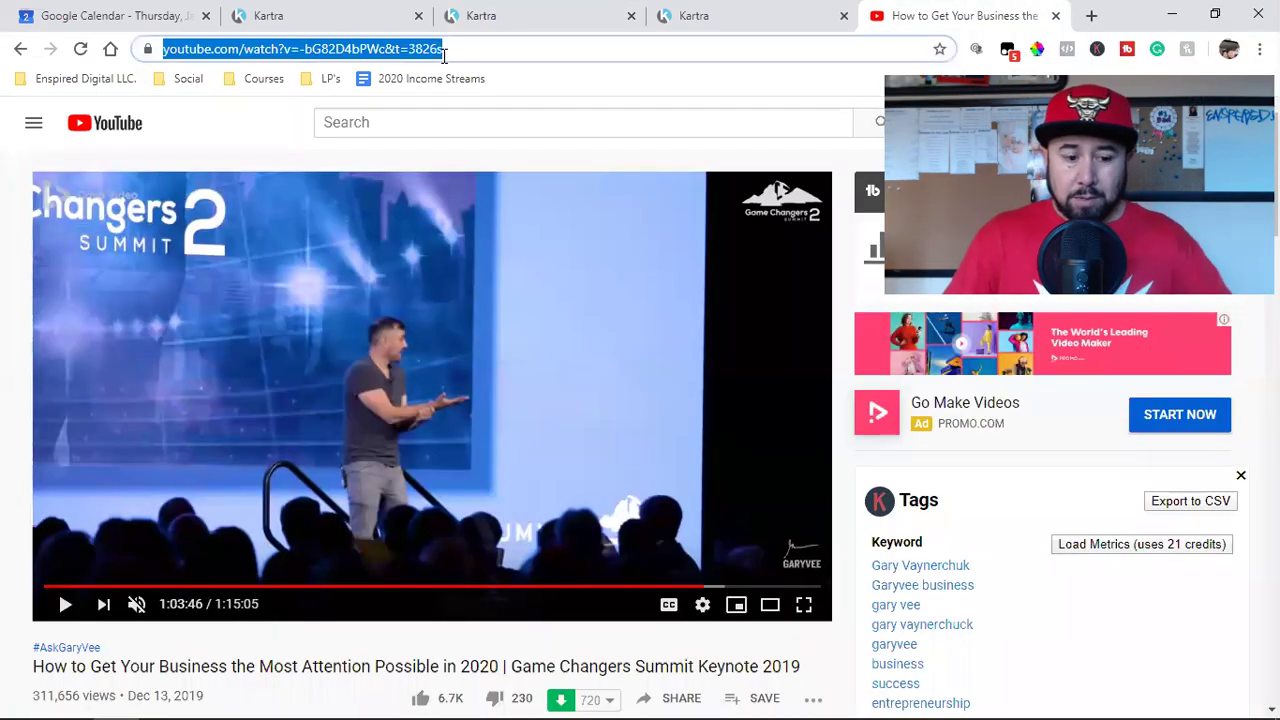
key("ctrl+v")
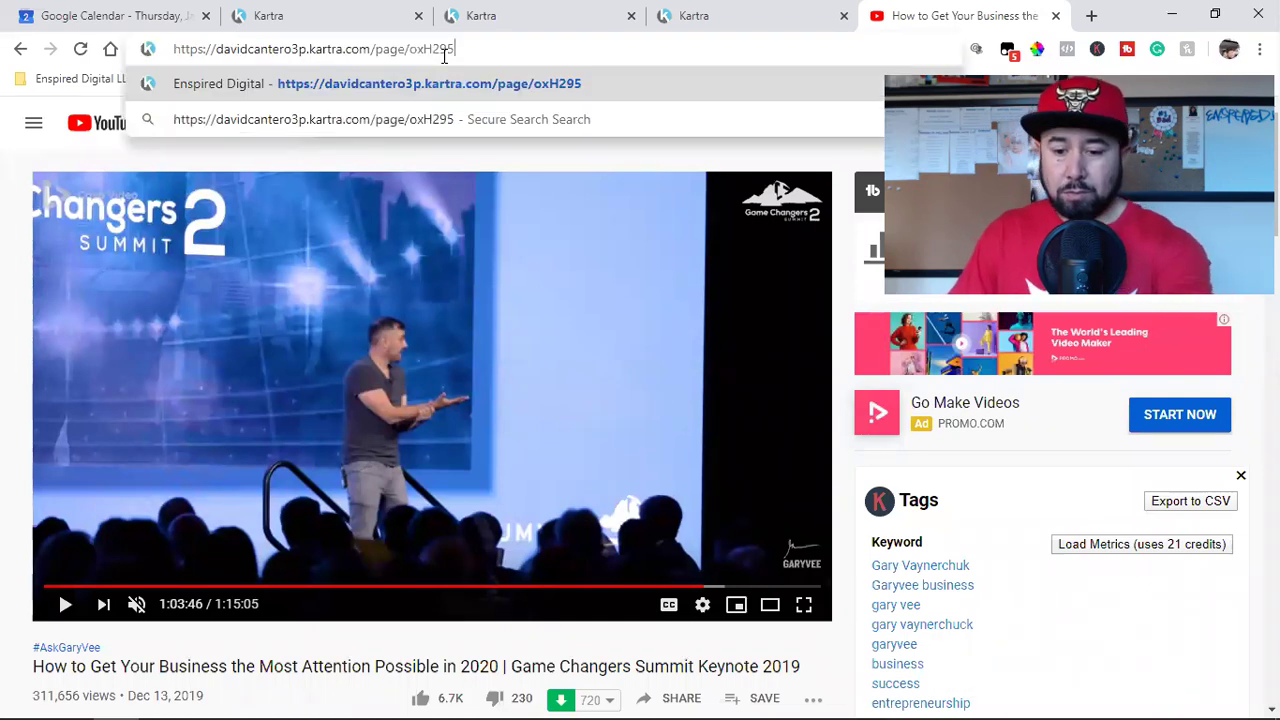
key("Return")
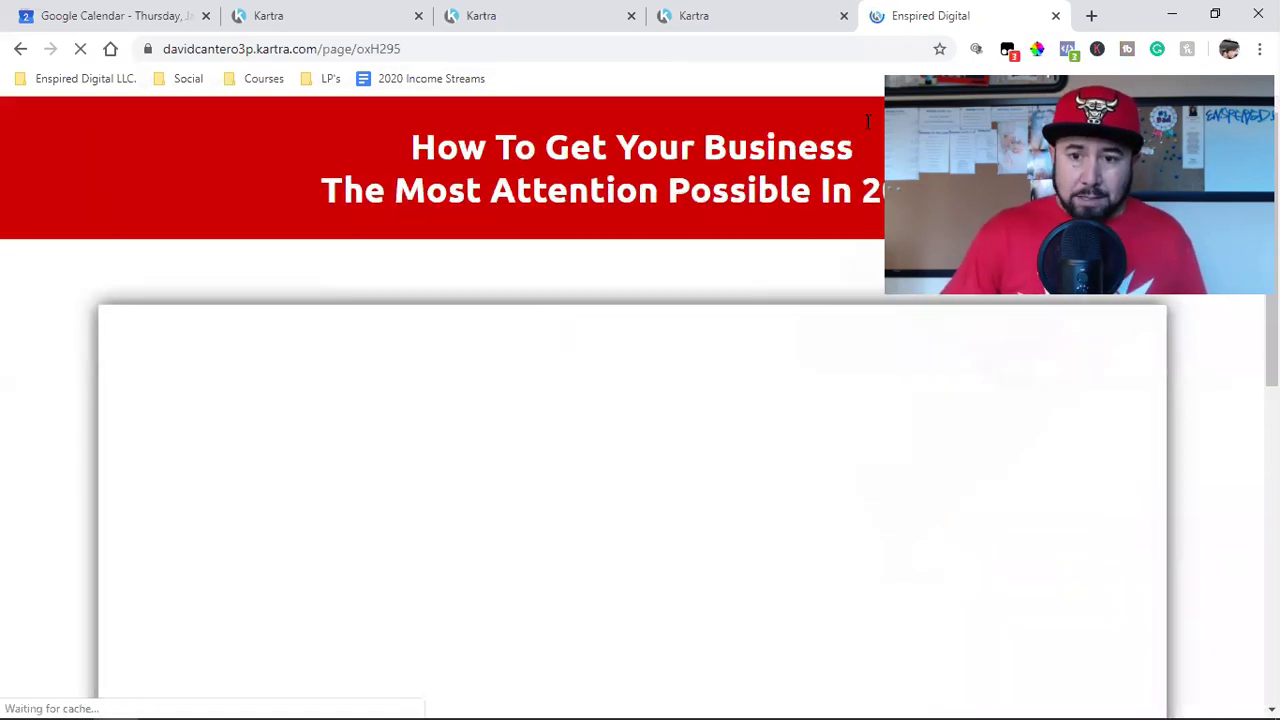
left_click(540, 15)
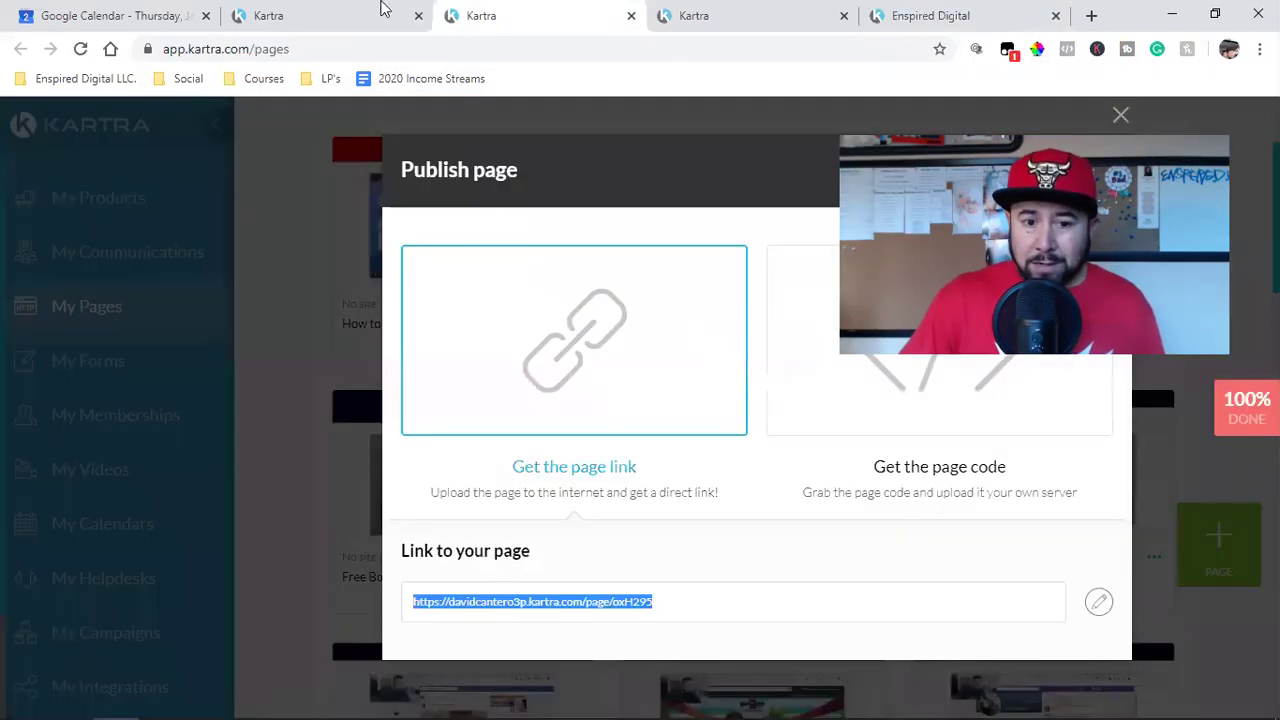
left_click(380, 15)
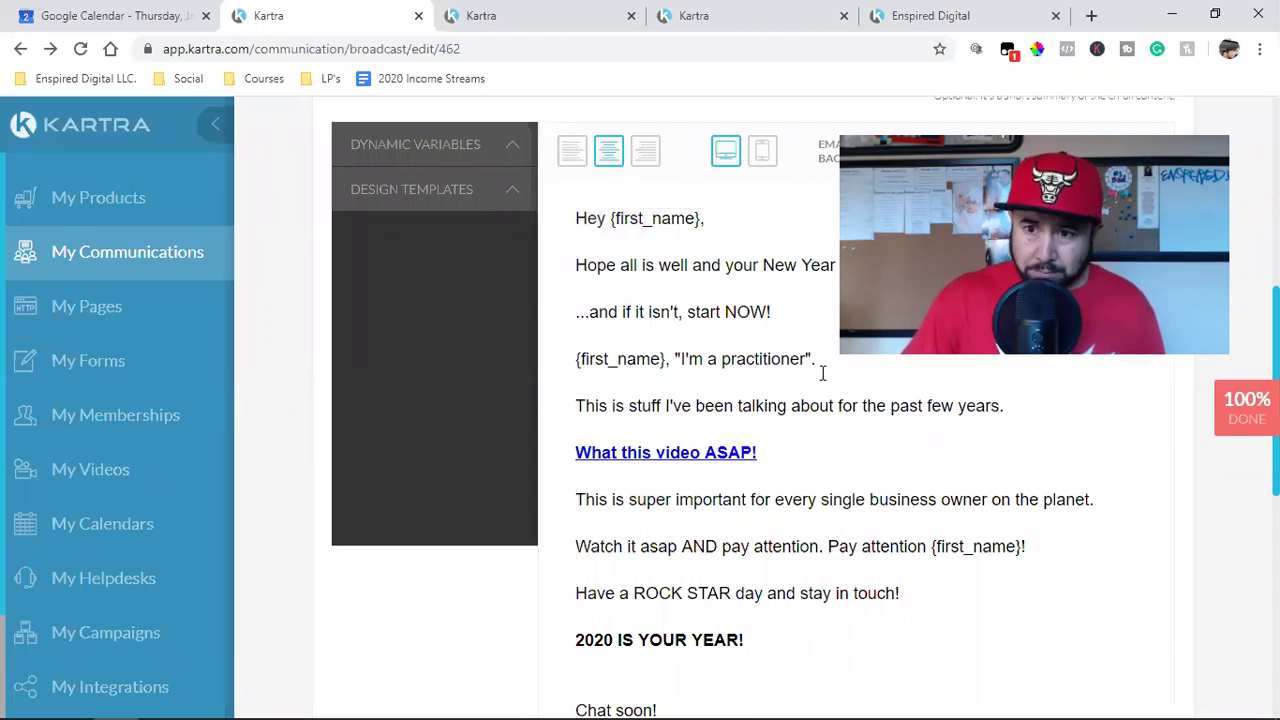
scroll(800, 374, "down", 2)
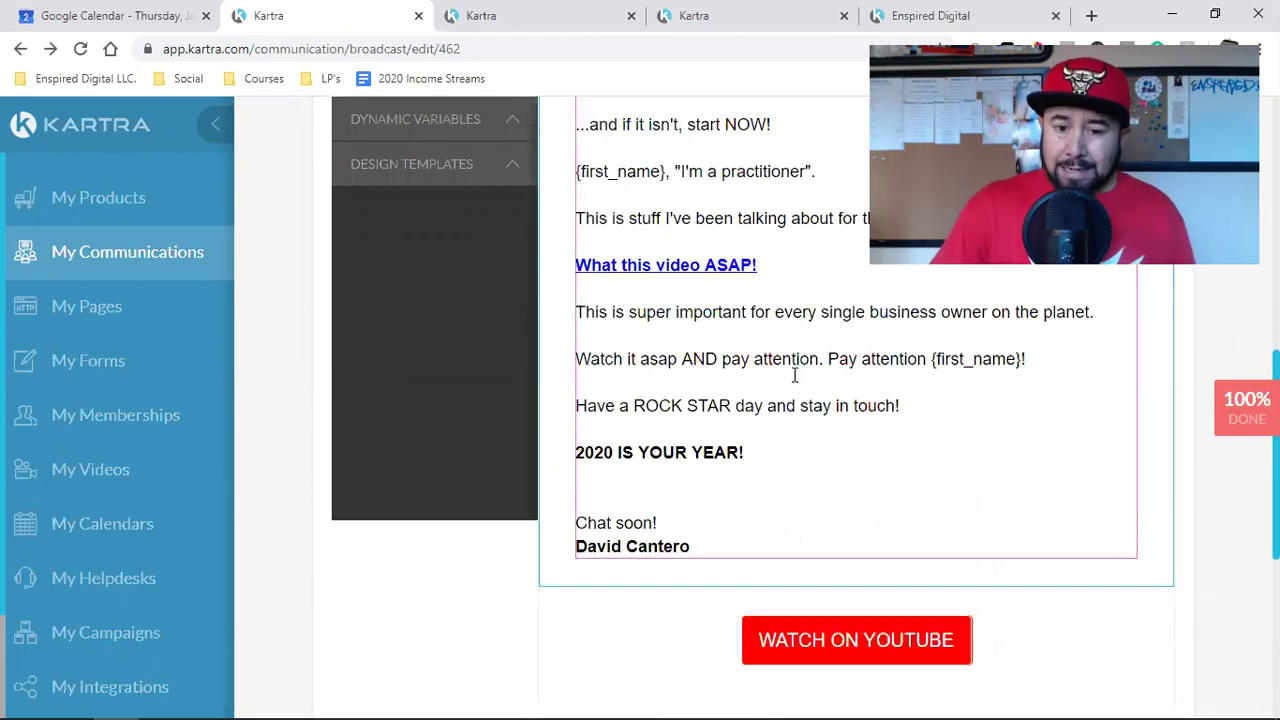
scroll(760, 495, "down", 2)
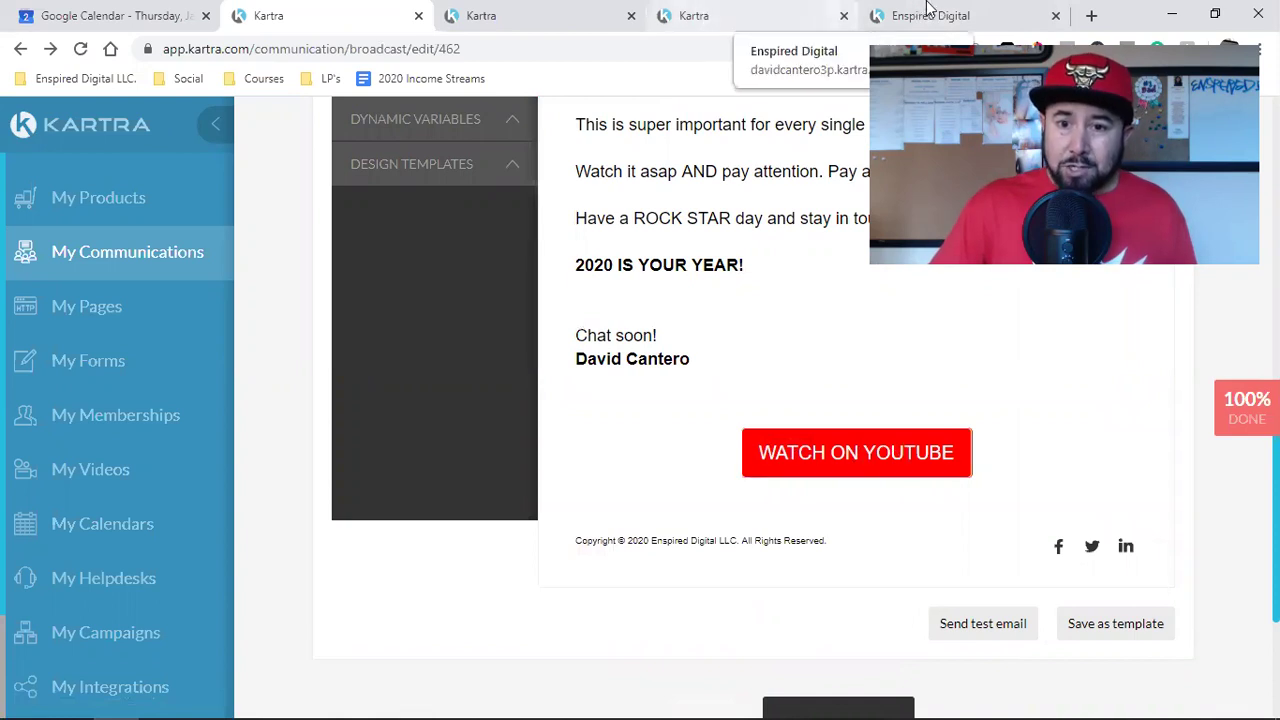
left_click(927, 14)
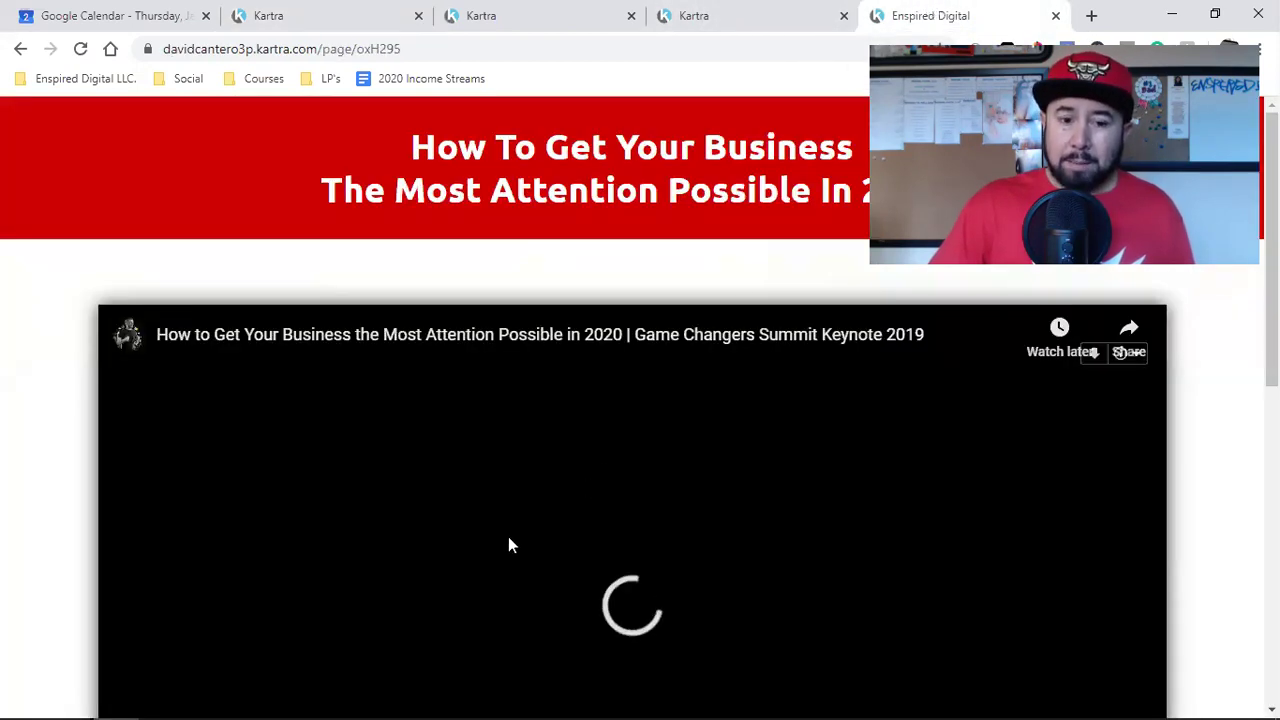
scroll(460, 545, "down", 2)
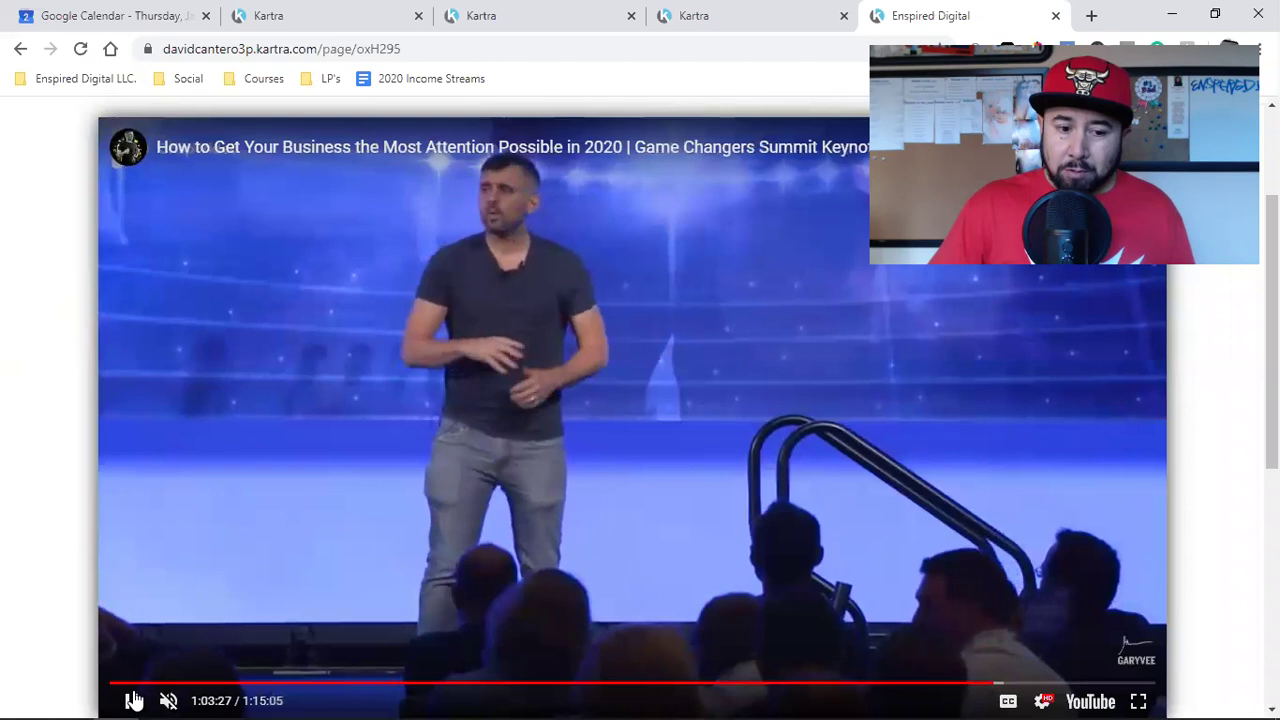
left_click(131, 700)
scroll(570, 488, "up", 2)
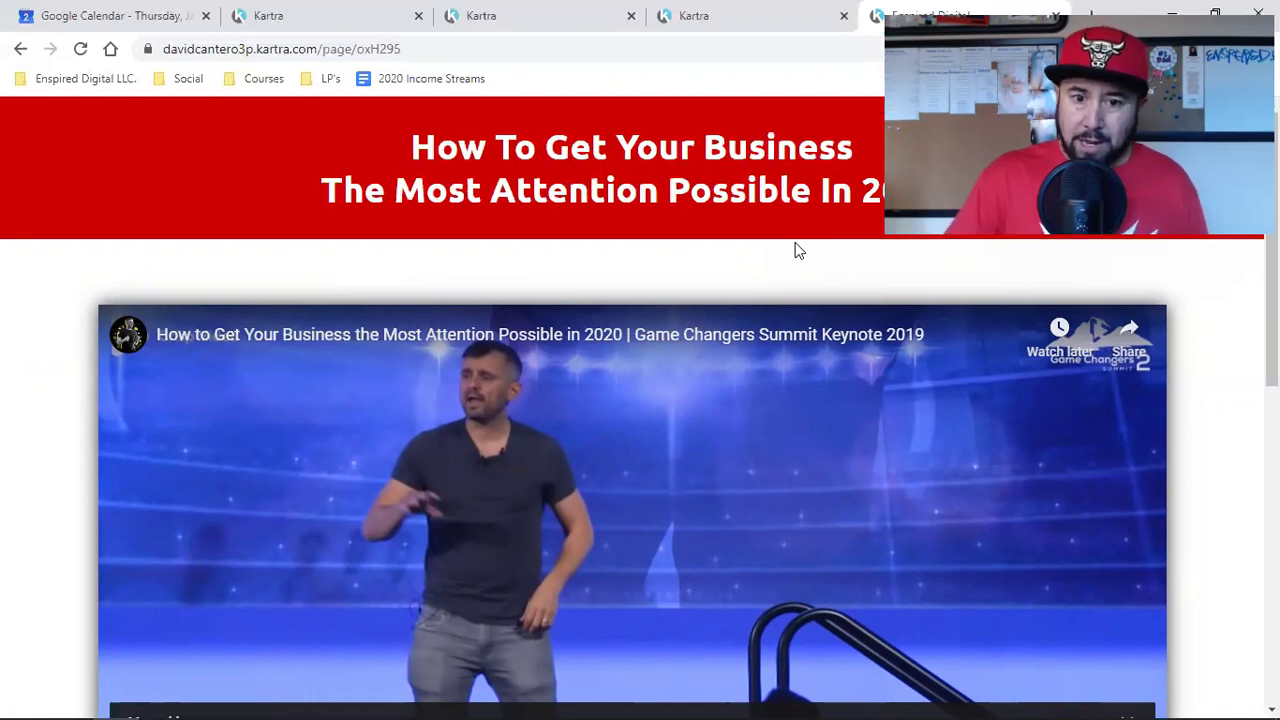
double_click(500, 174)
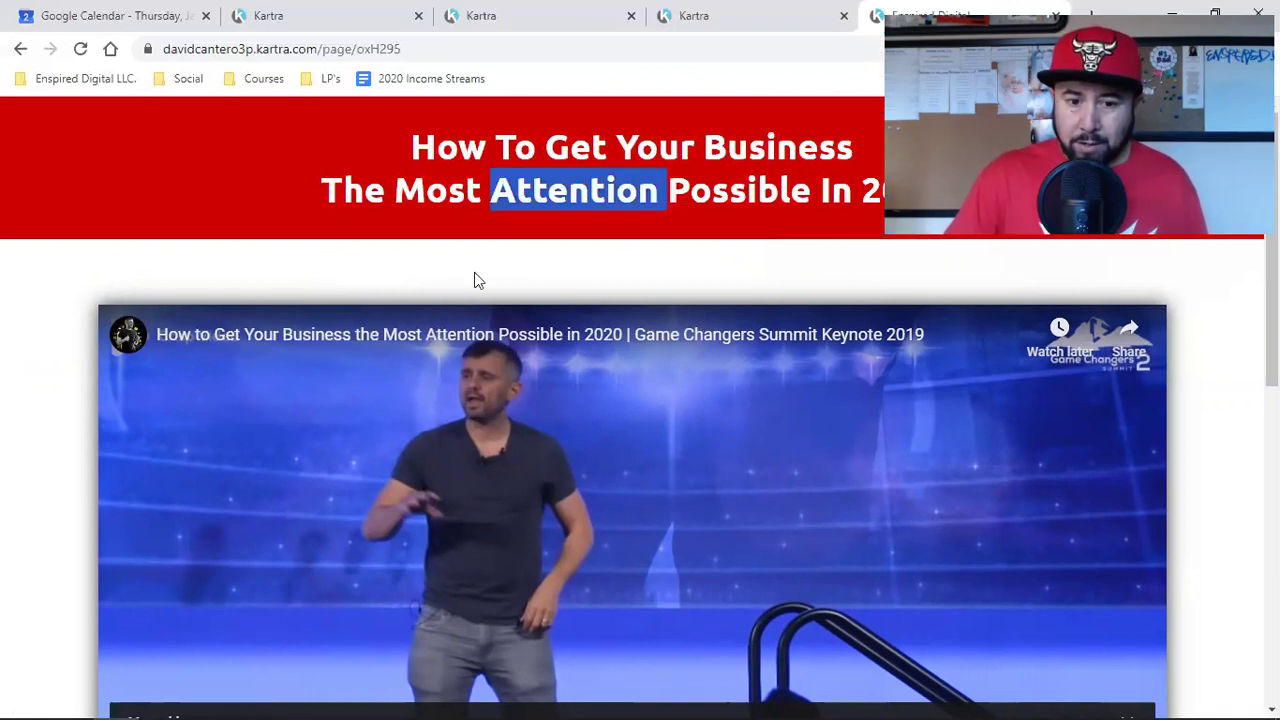
scroll(476, 347, "down", 5)
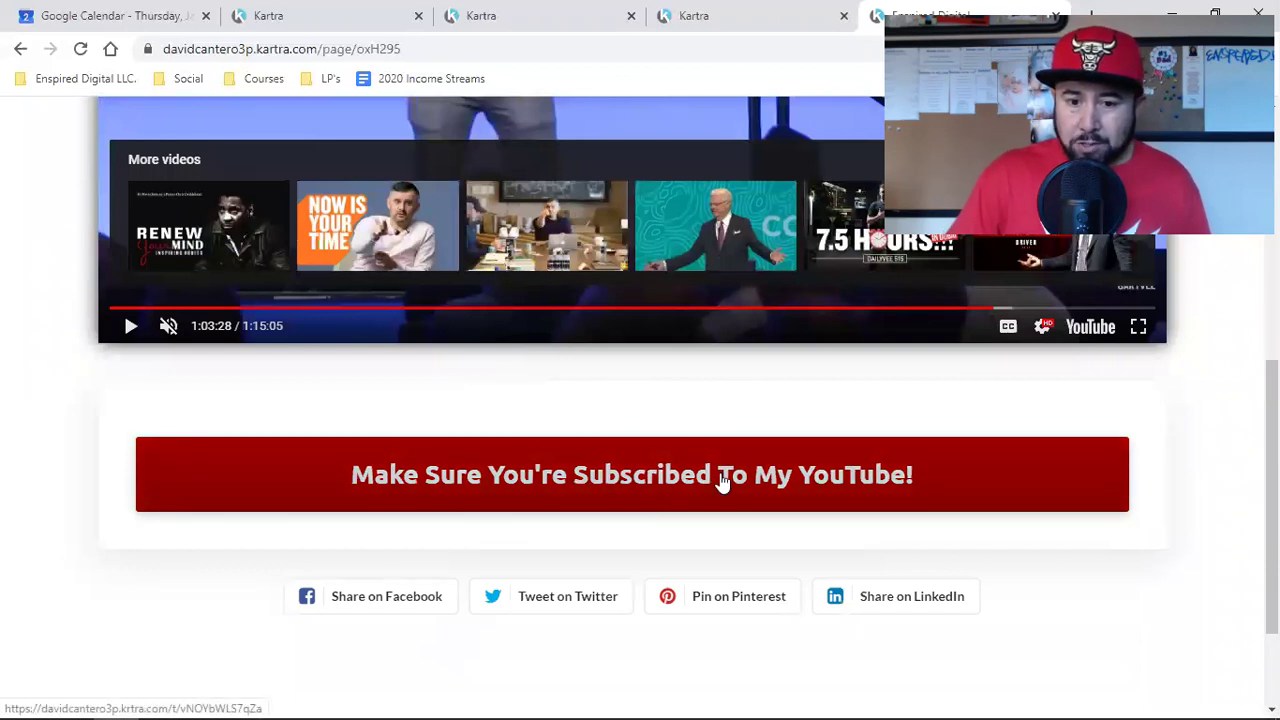
left_click(580, 10)
Step: Dismiss the publish link and open the How To Get Your Business landing page for editing
left_click(370, 14)
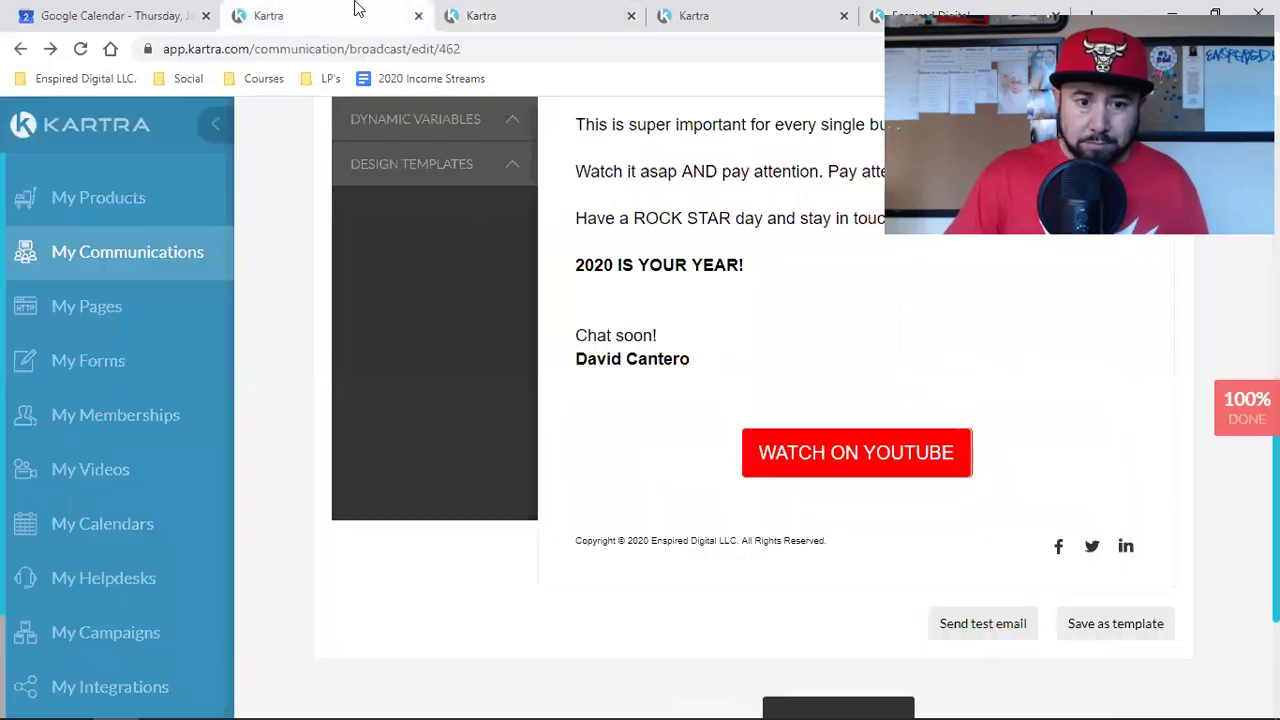
left_click(549, 28)
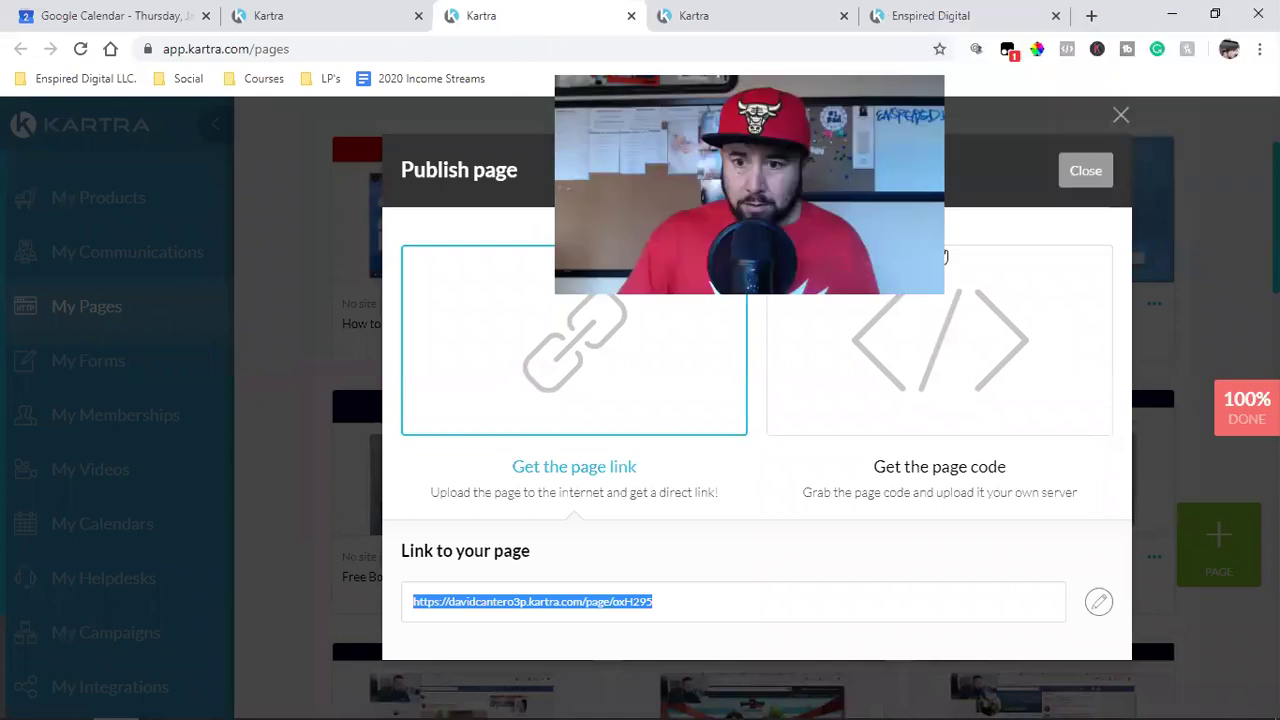
left_click(1086, 169)
left_click(573, 304)
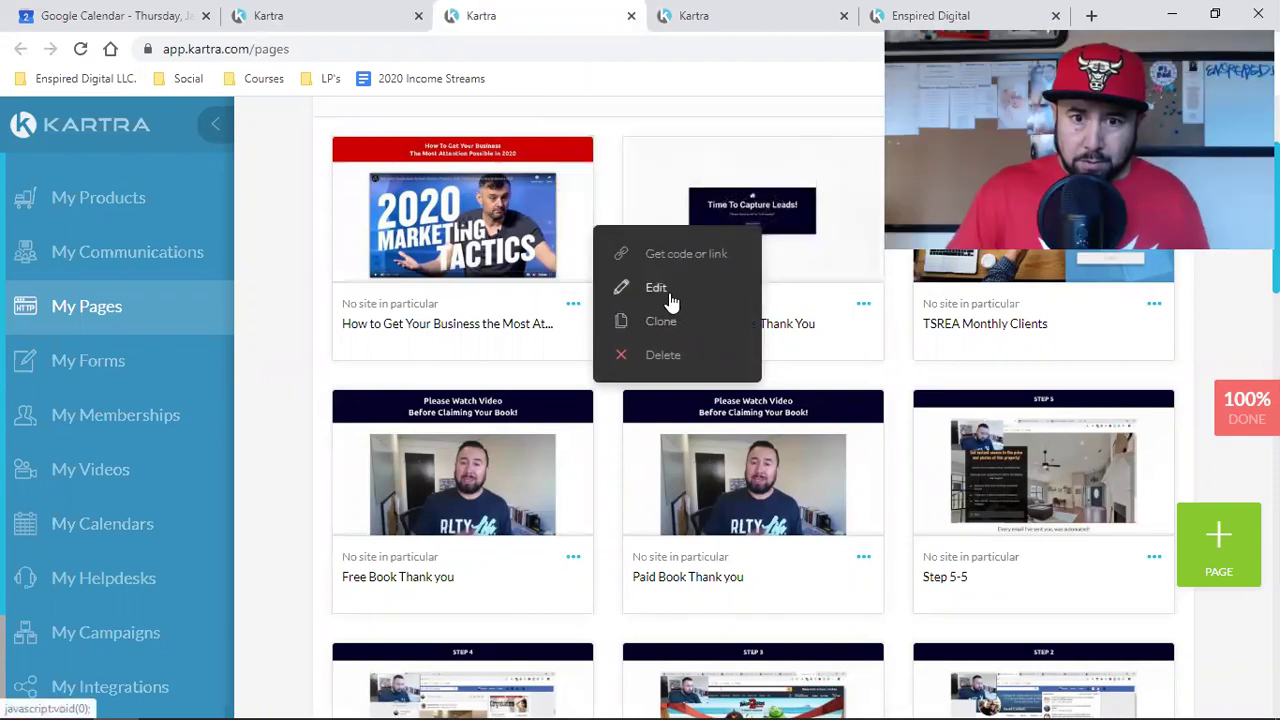
left_click(658, 289)
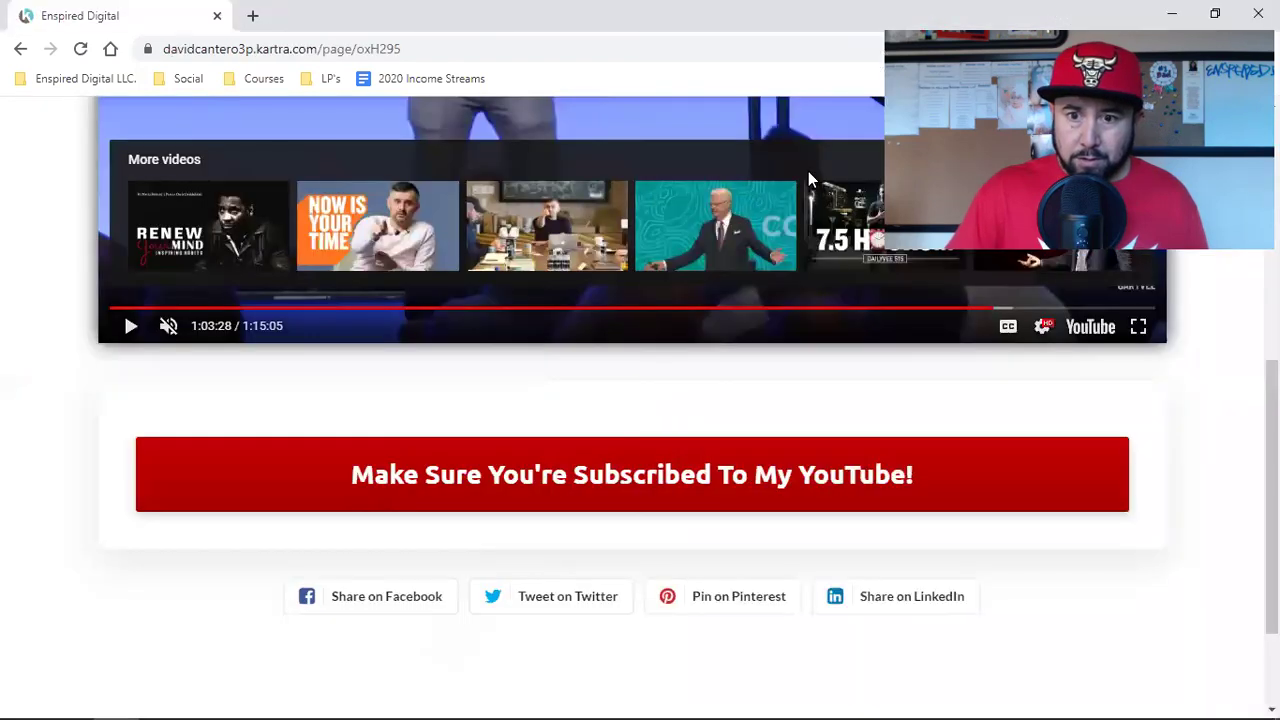
Step: Test where the subscribe button leads, then restore down the published page window
left_click(641, 481)
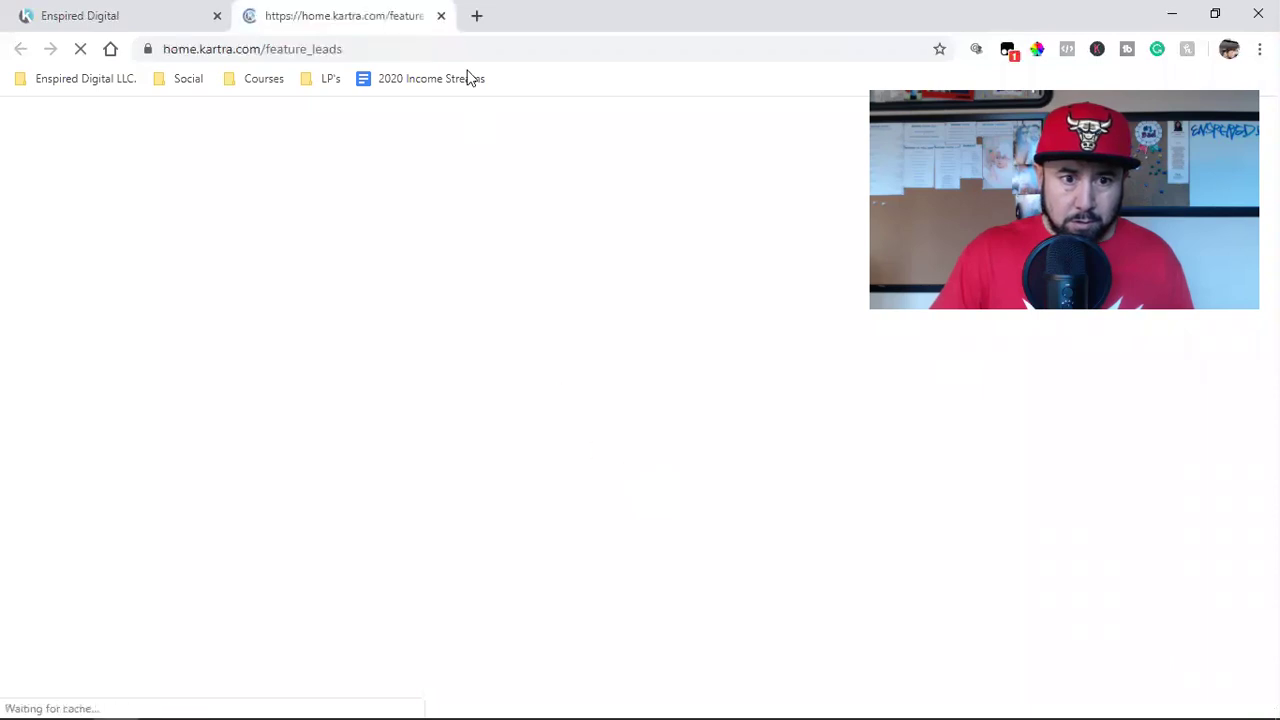
left_click(441, 15)
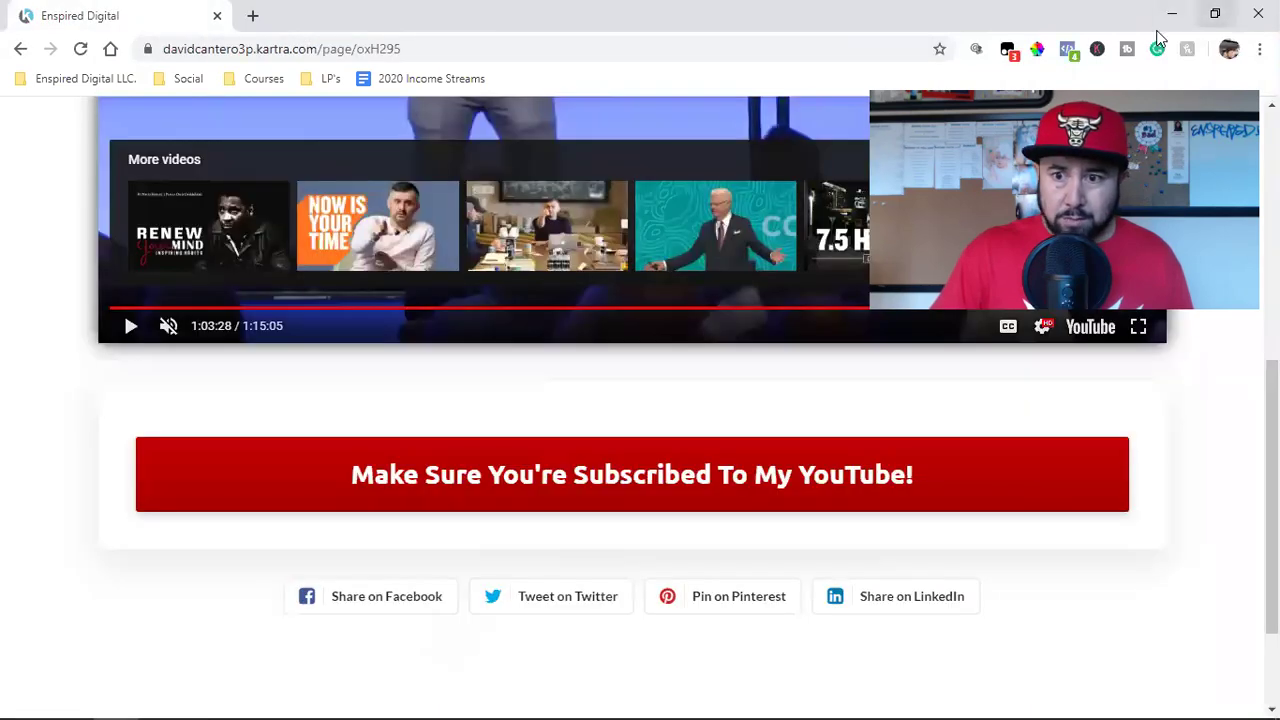
left_click(1216, 15)
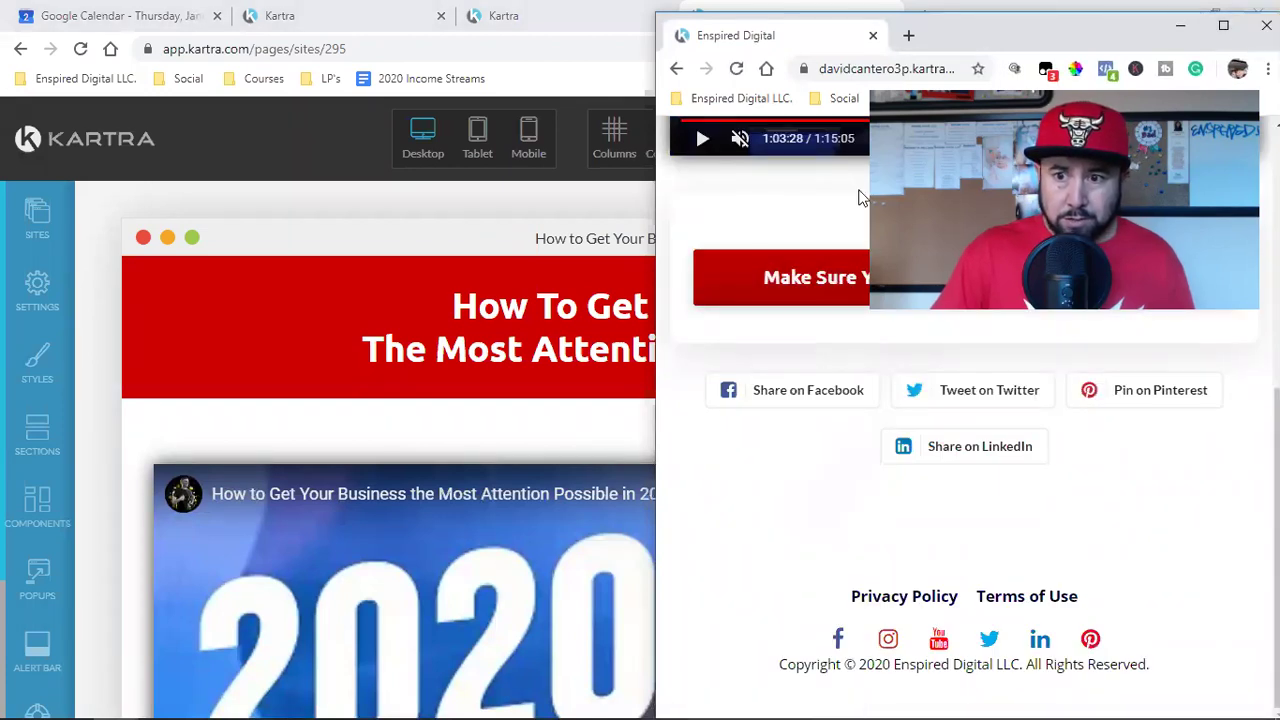
Step: Close the published page window and check the editor page with Facebook Pixel Helper
left_click(1266, 25)
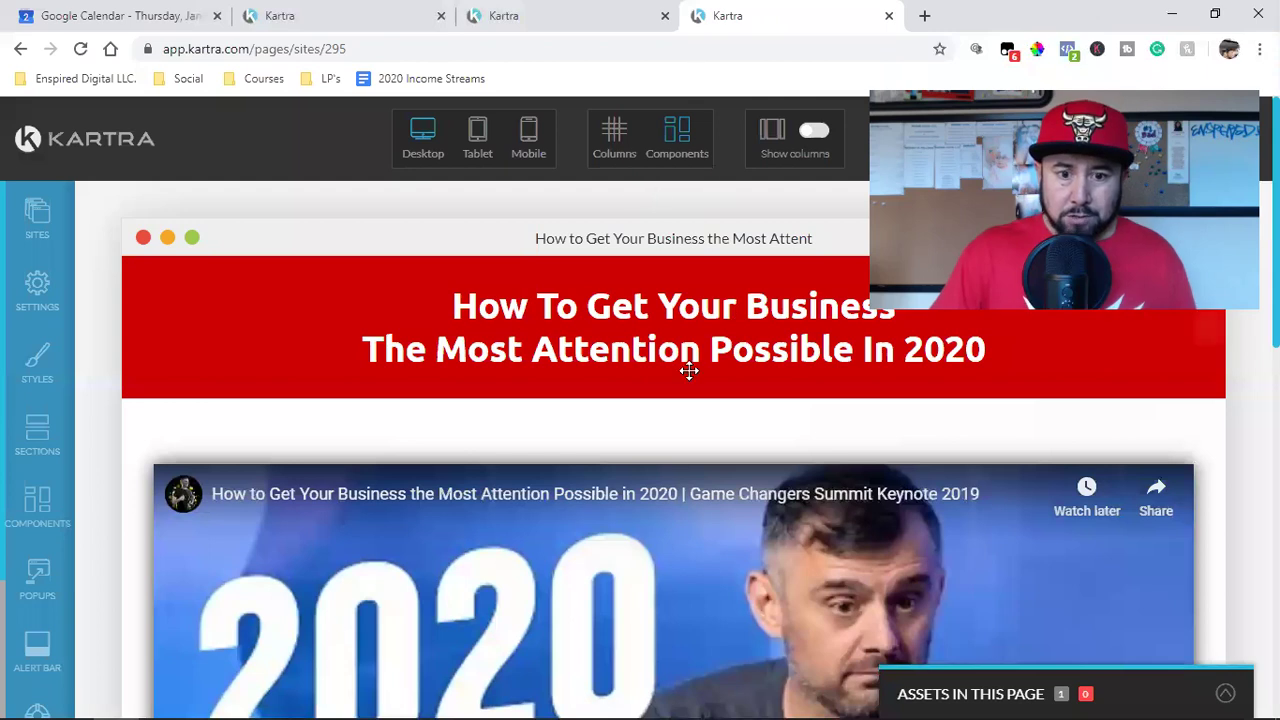
scroll(698, 355, "down", 5)
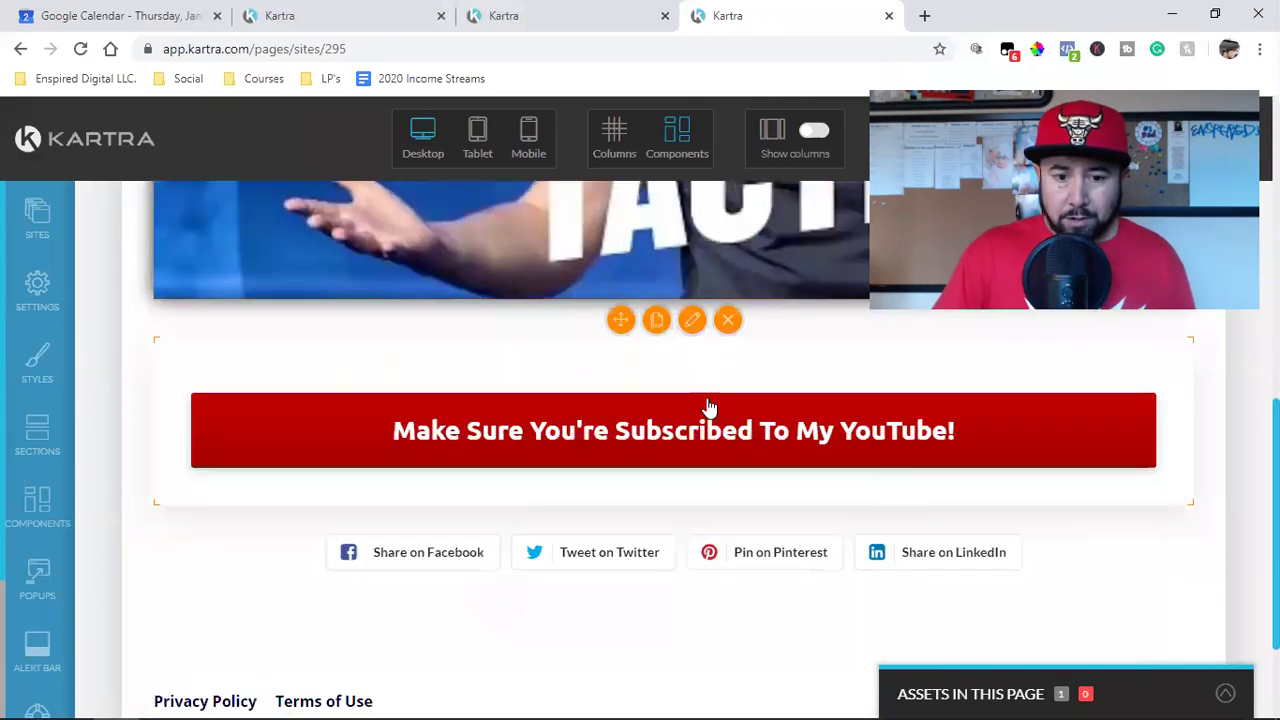
scroll(706, 406, "down", 2)
scroll(706, 406, "up", 7)
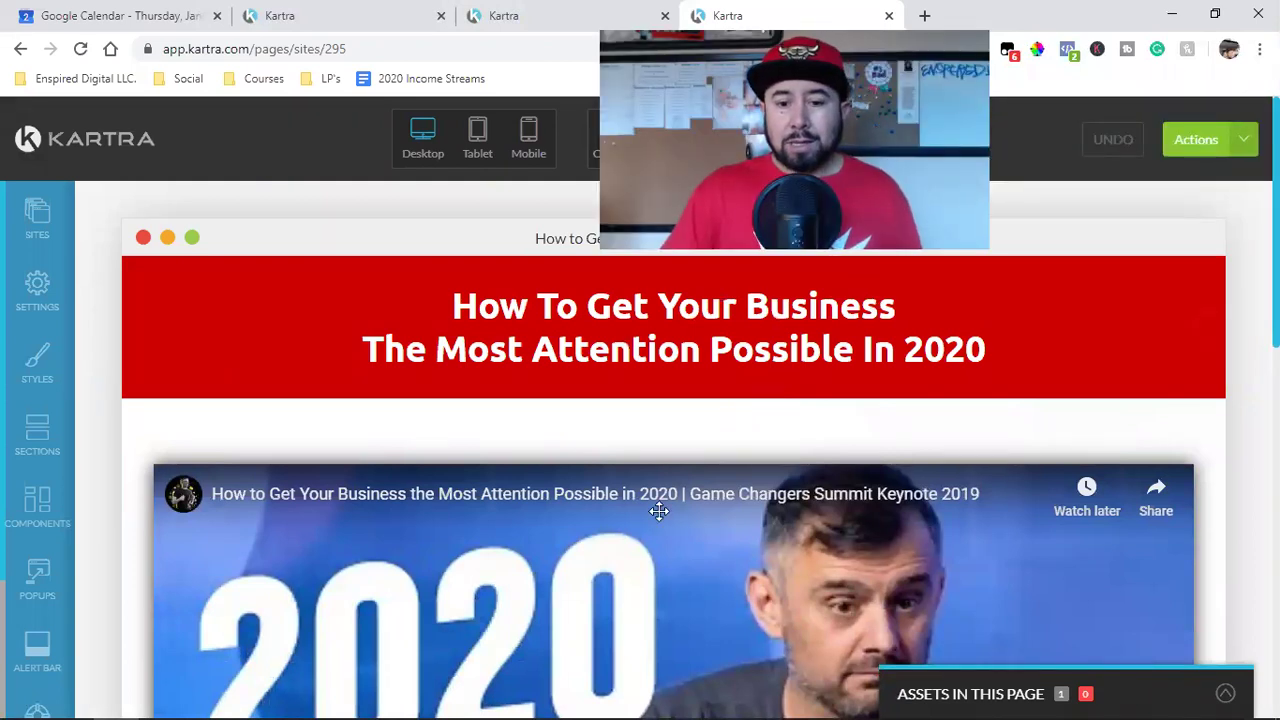
mouse_move(660, 528)
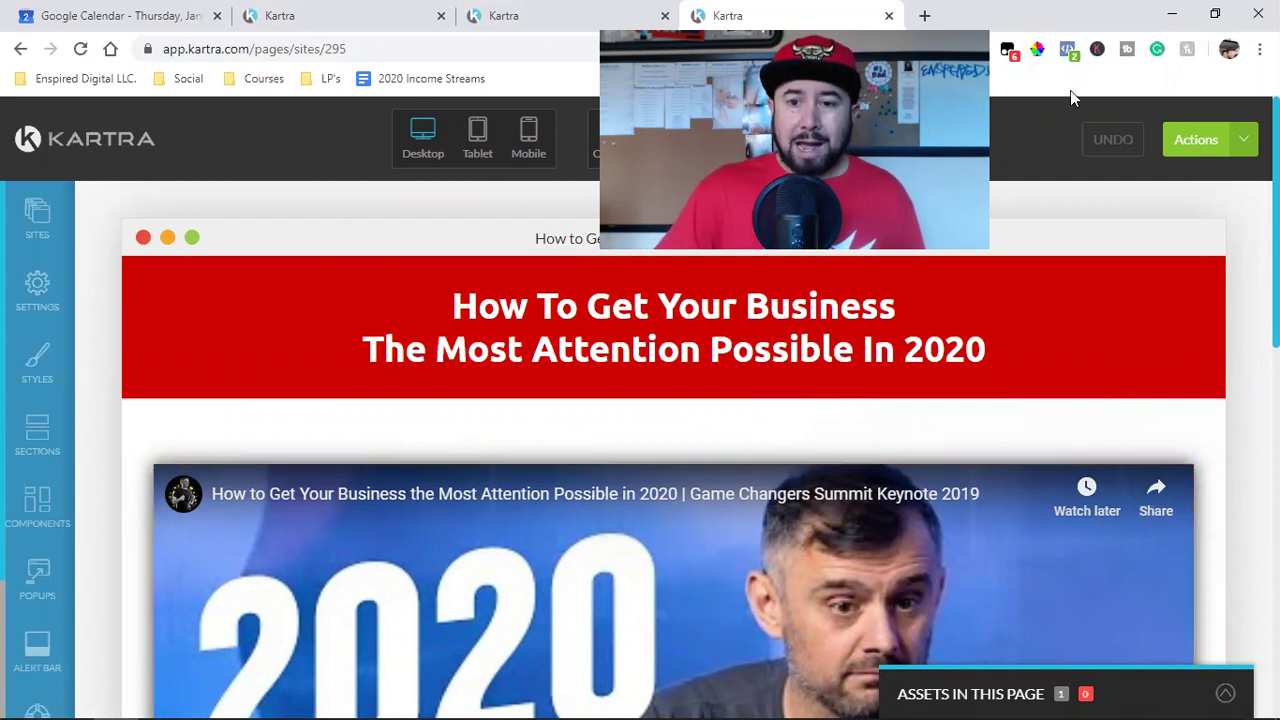
left_click(1065, 49)
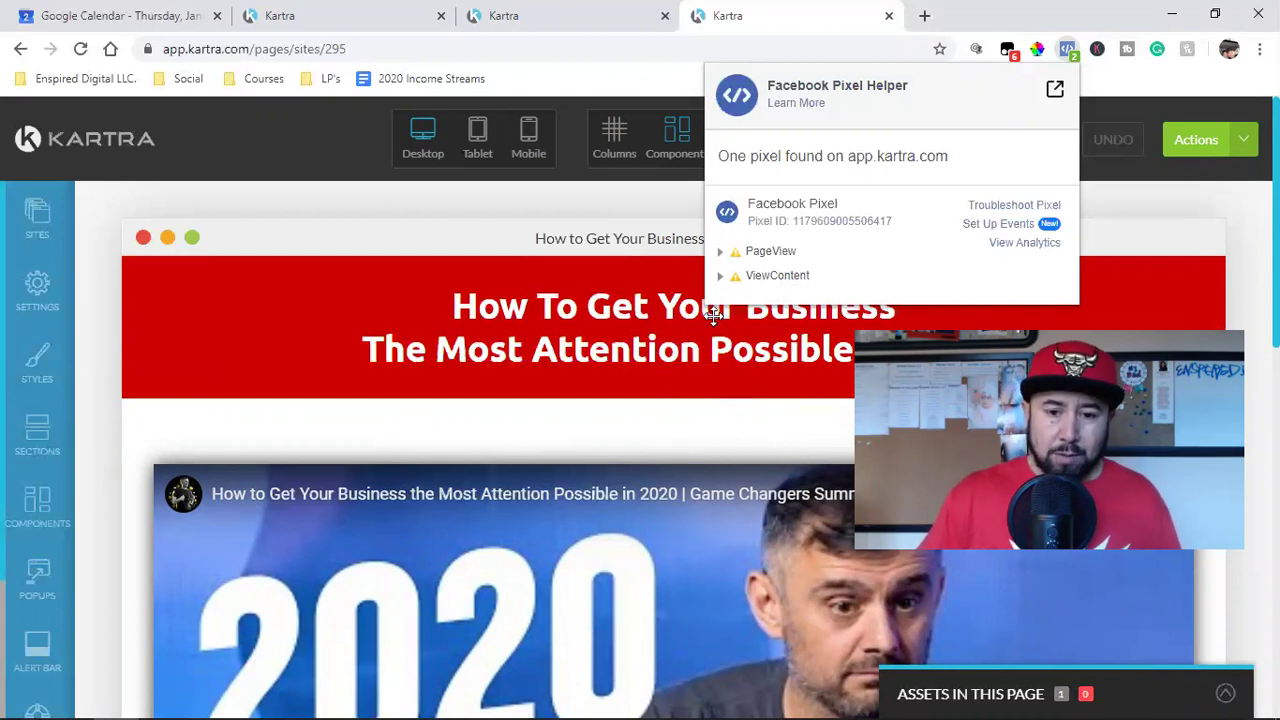
Step: Close the Pixel Helper report showing one pixel firing PageView and ViewContent
left_click(624, 434)
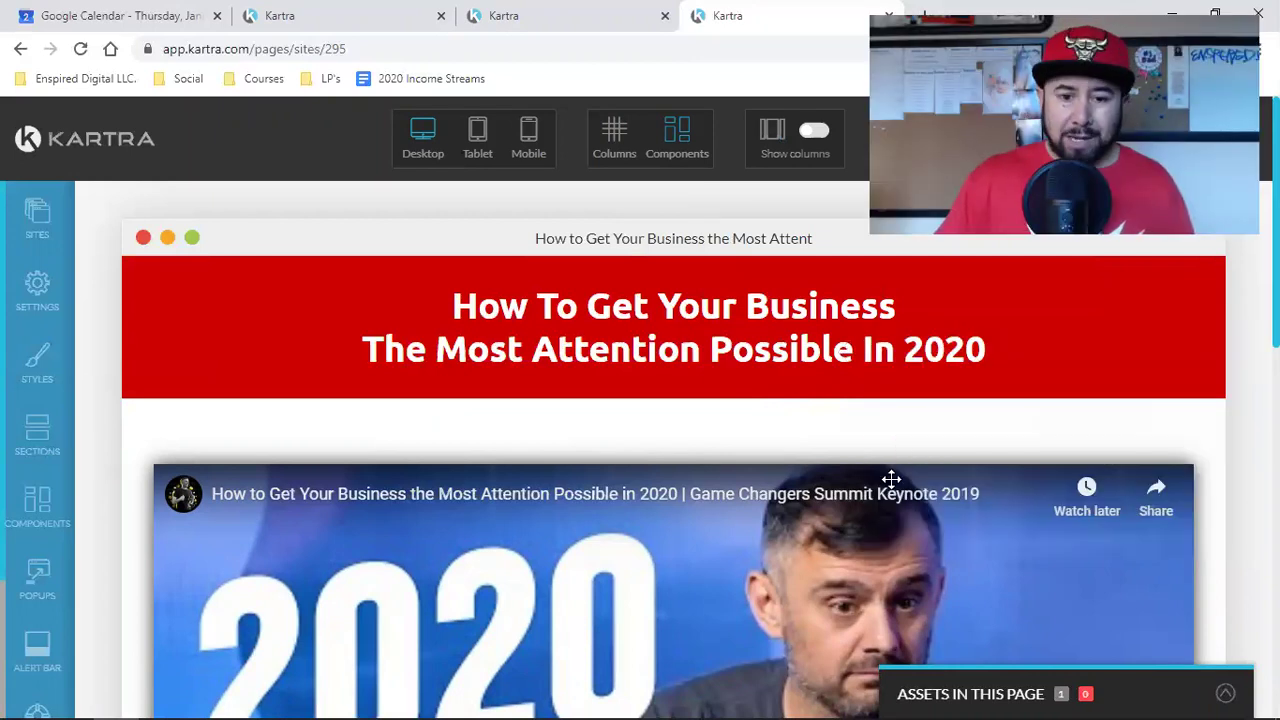
Step: Review the landing page's keynote video, red subscribe button, share buttons and footer in the editor
mouse_move(891, 479)
scroll(857, 491, "down", 5)
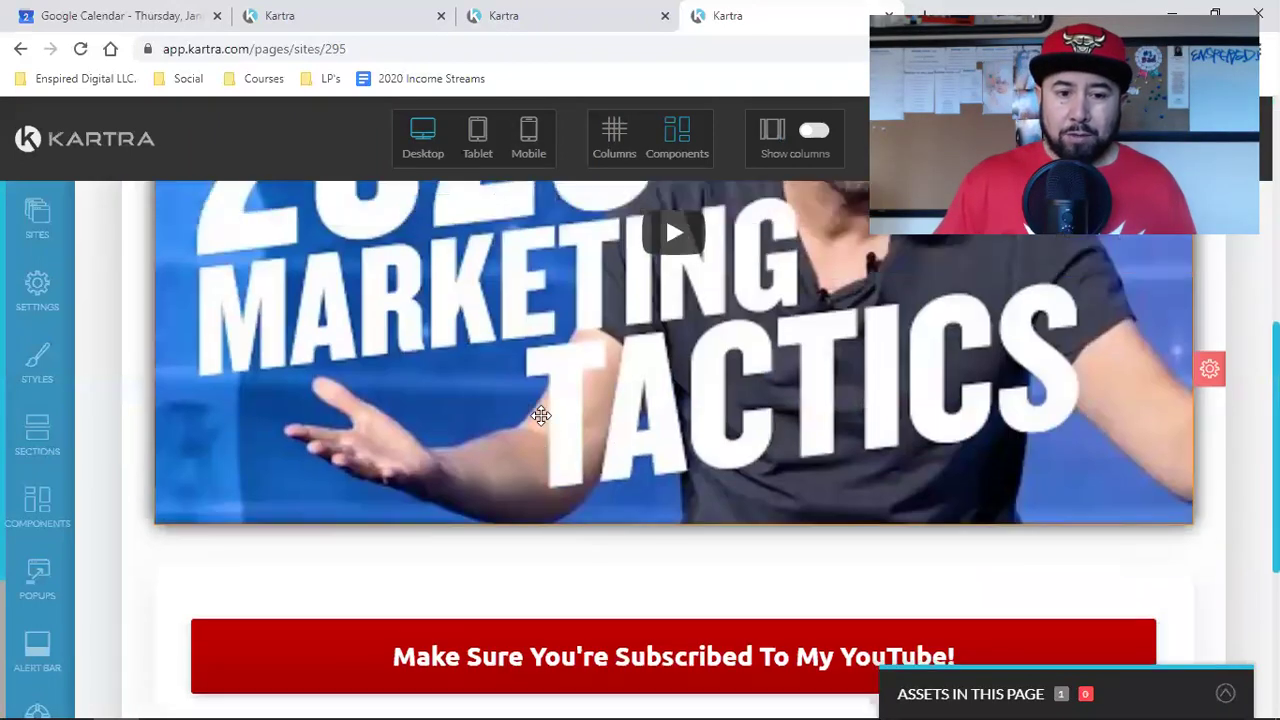
scroll(440, 380, "up", 3)
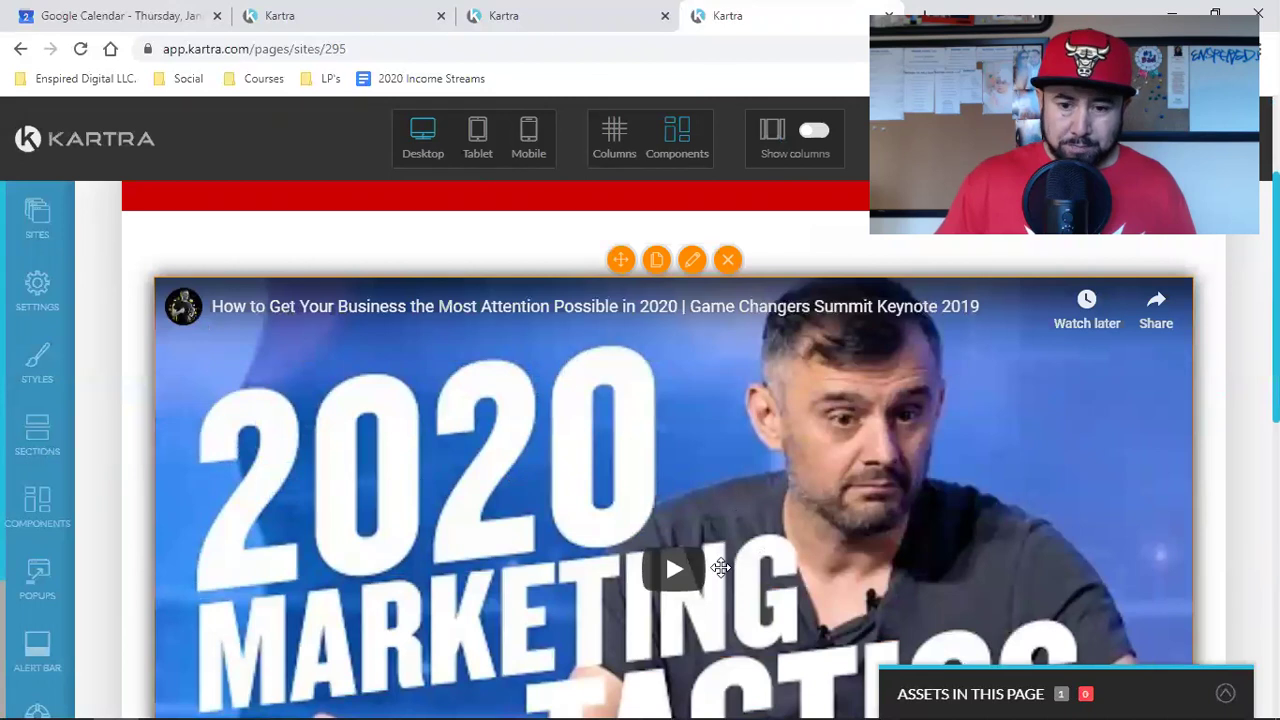
scroll(696, 554, "down", 2)
scroll(694, 543, "up", 2)
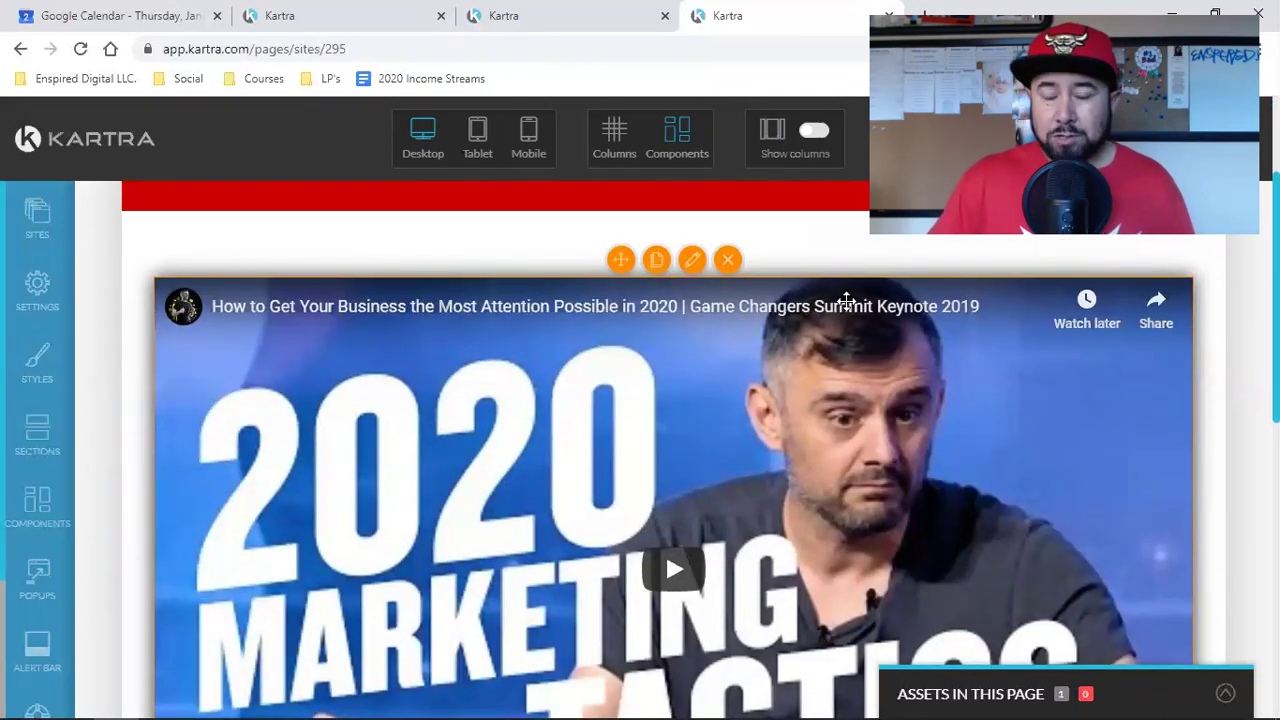
scroll(848, 300, "down", 7)
scroll(920, 440, "up", 4)
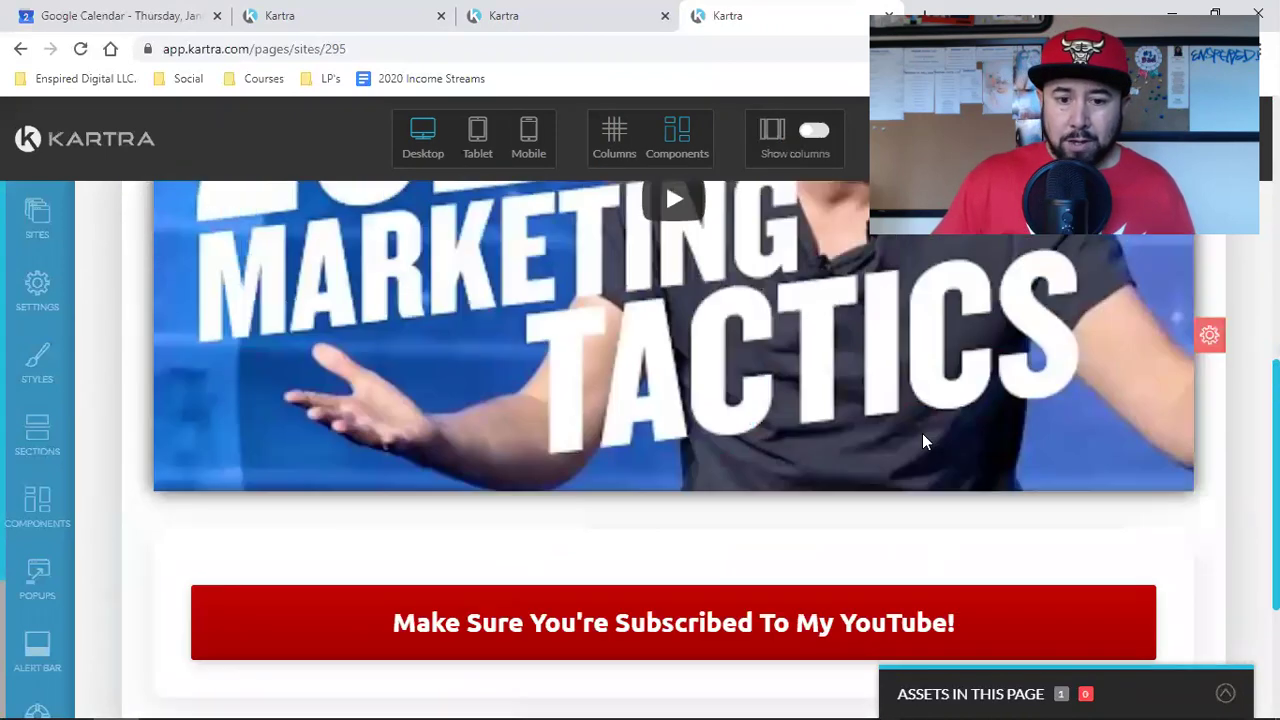
scroll(861, 442, "up", 4)
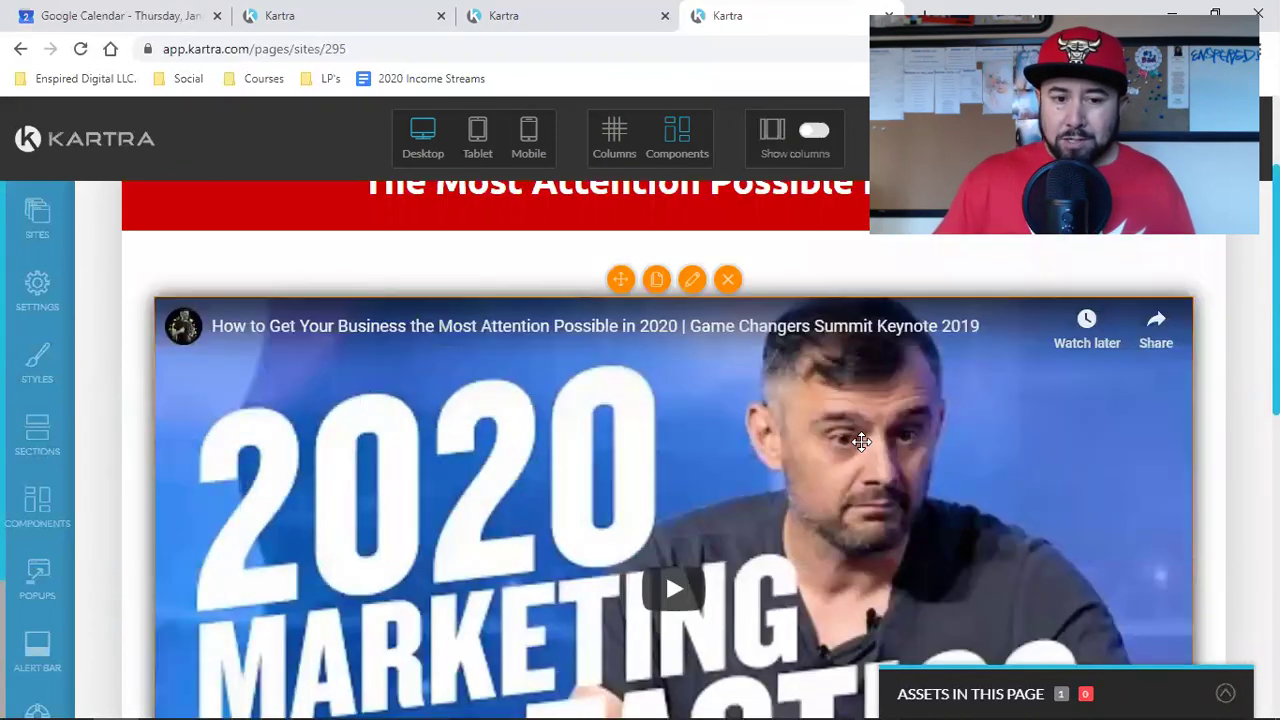
scroll(861, 442, "up", 2)
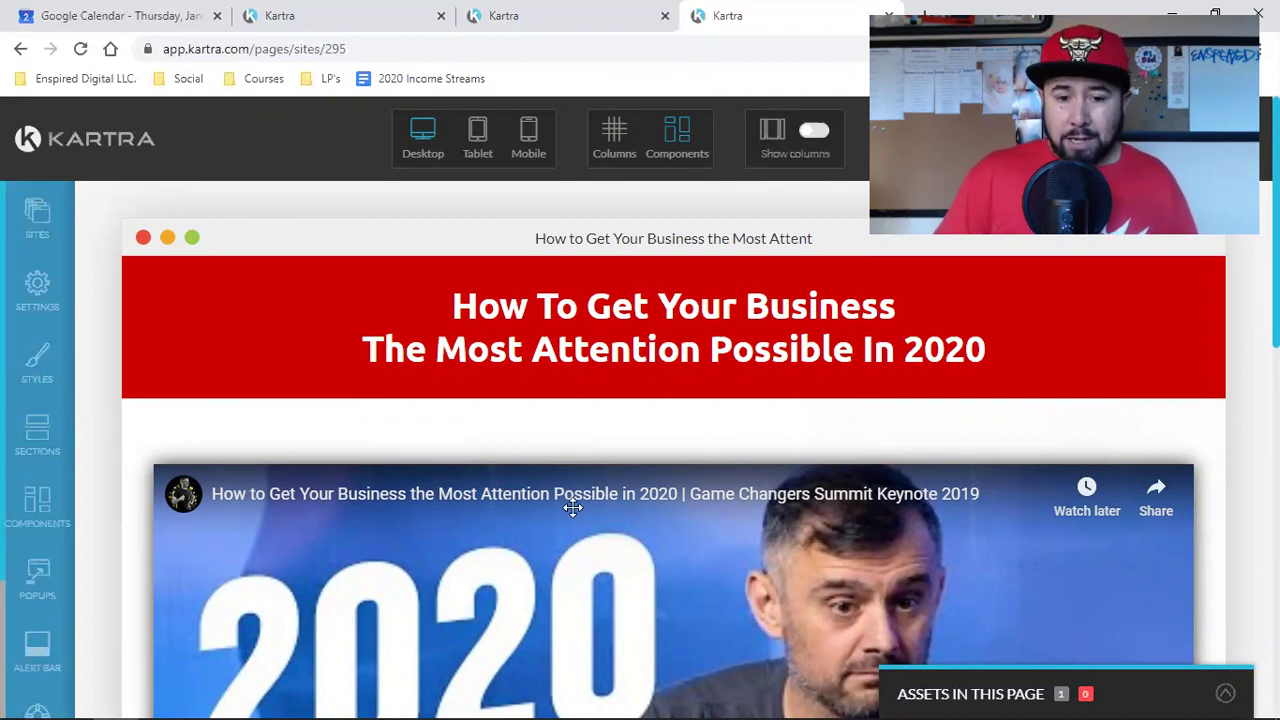
mouse_move(566, 497)
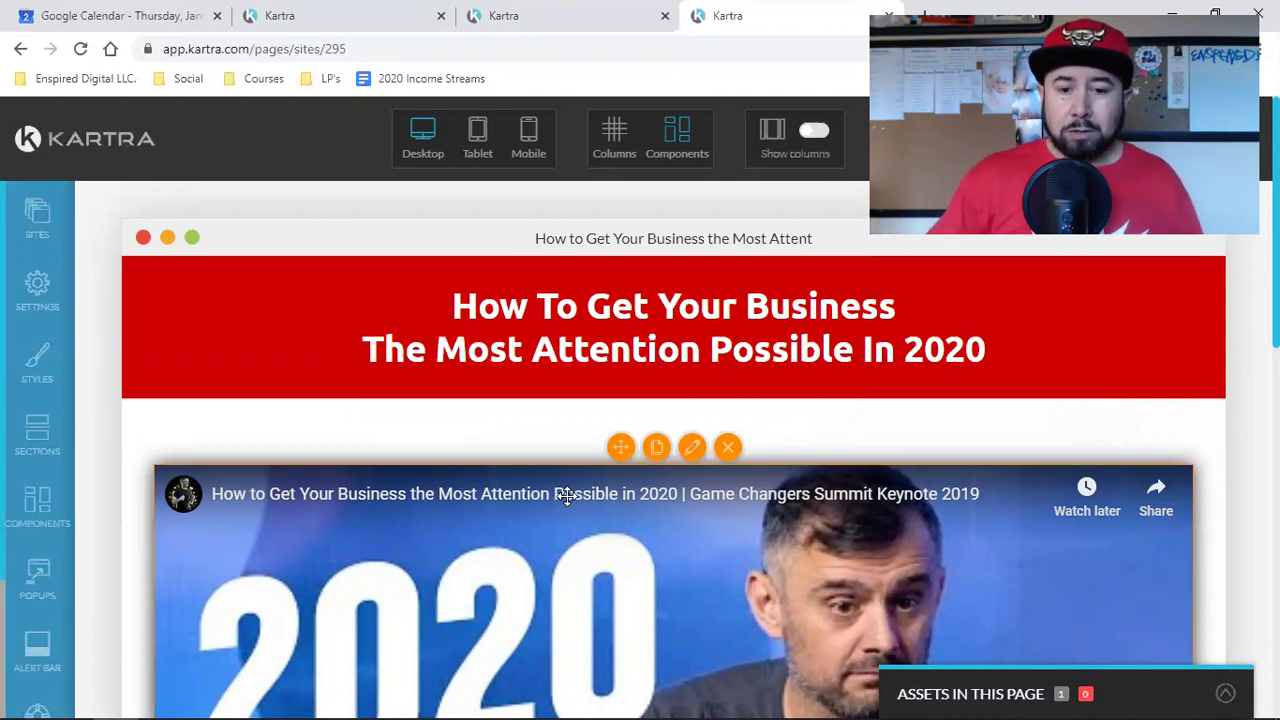
scroll(570, 490, "down", 8)
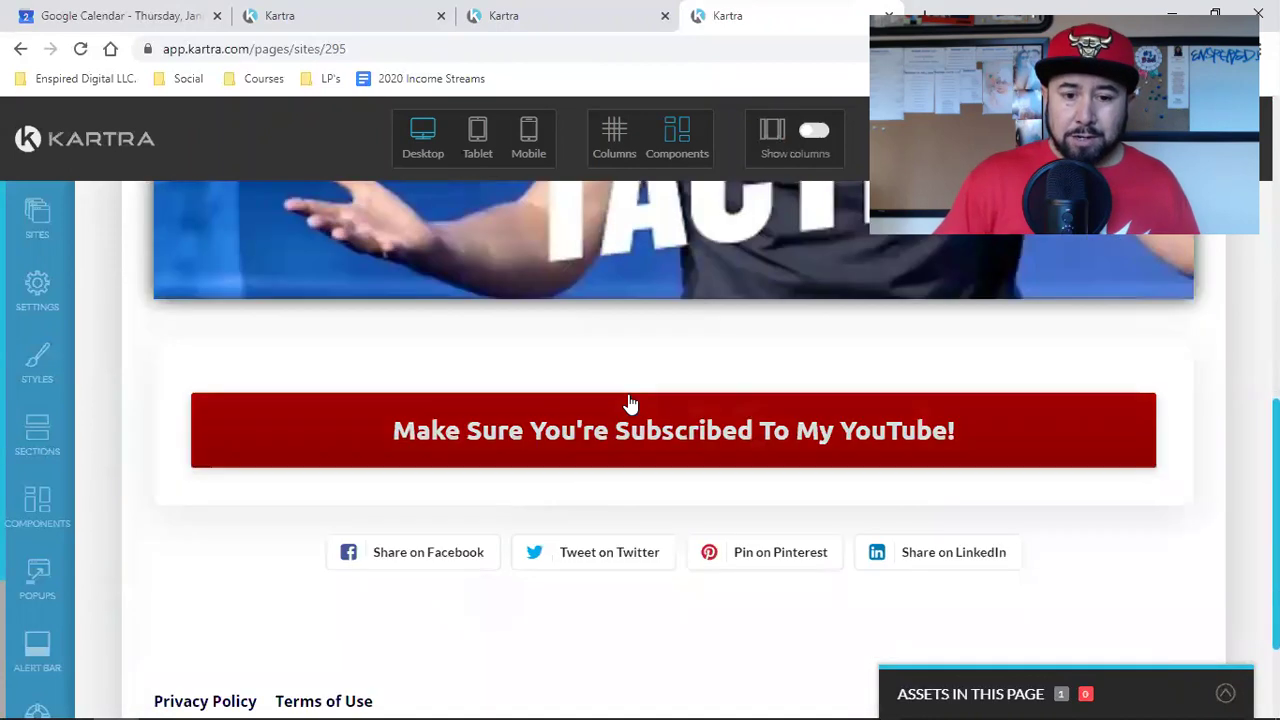
mouse_move(628, 413)
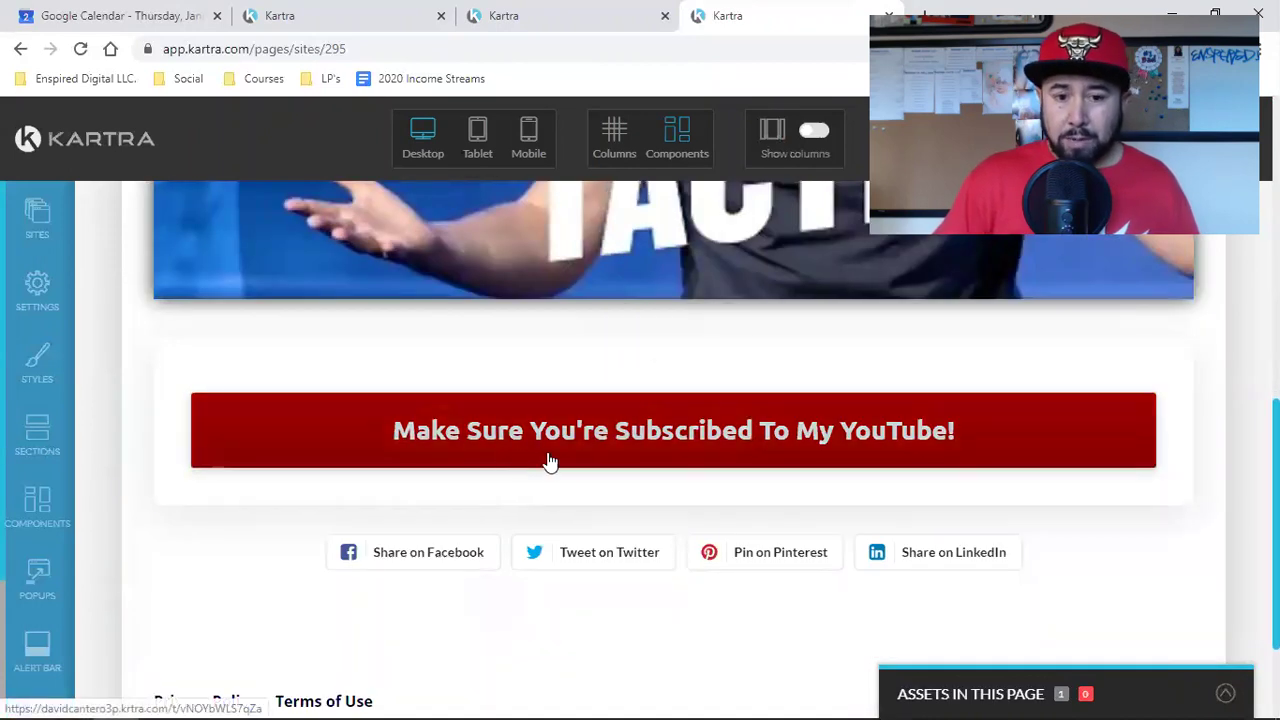
scroll(773, 494, "up", 8)
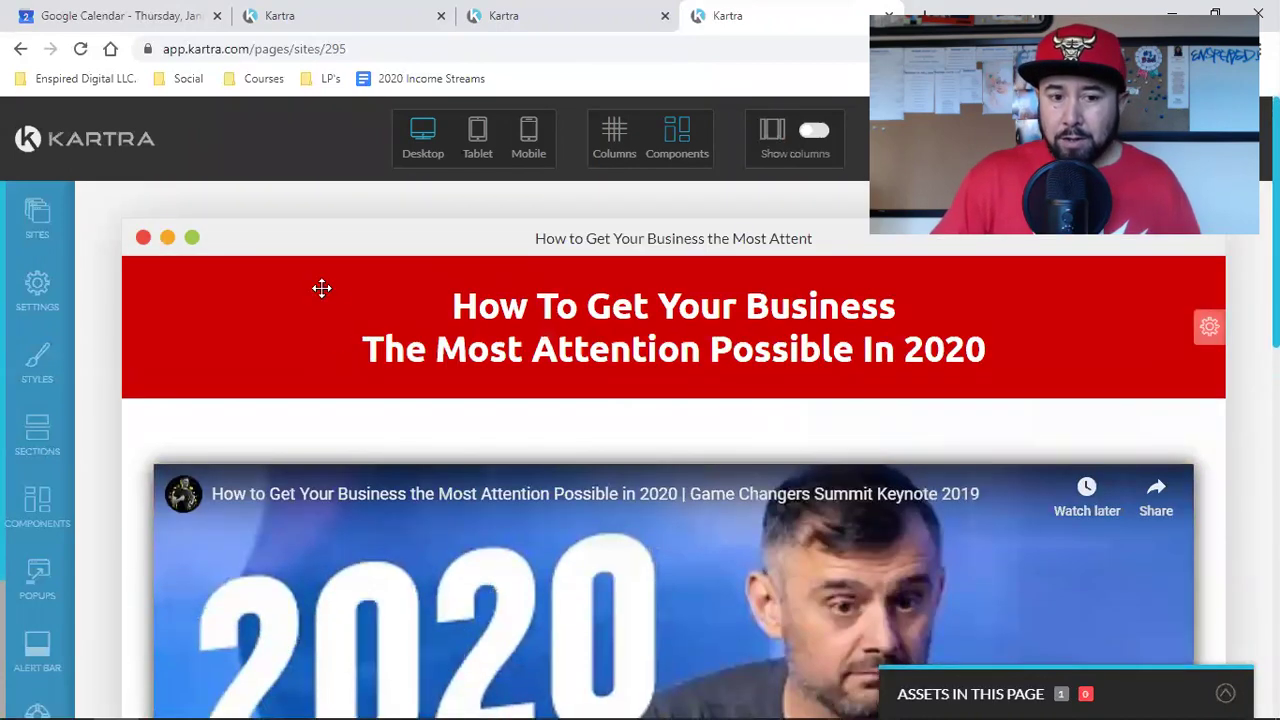
scroll(790, 505, "down", 12)
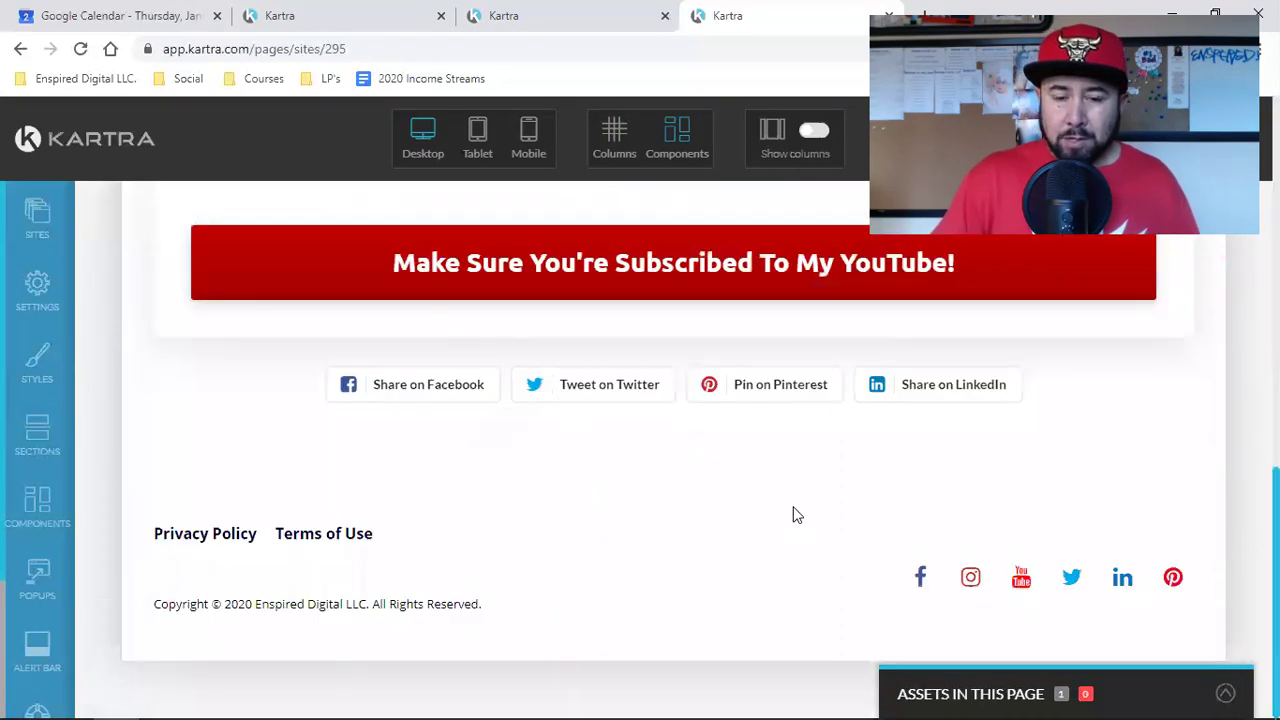
scroll(794, 514, "up", 2)
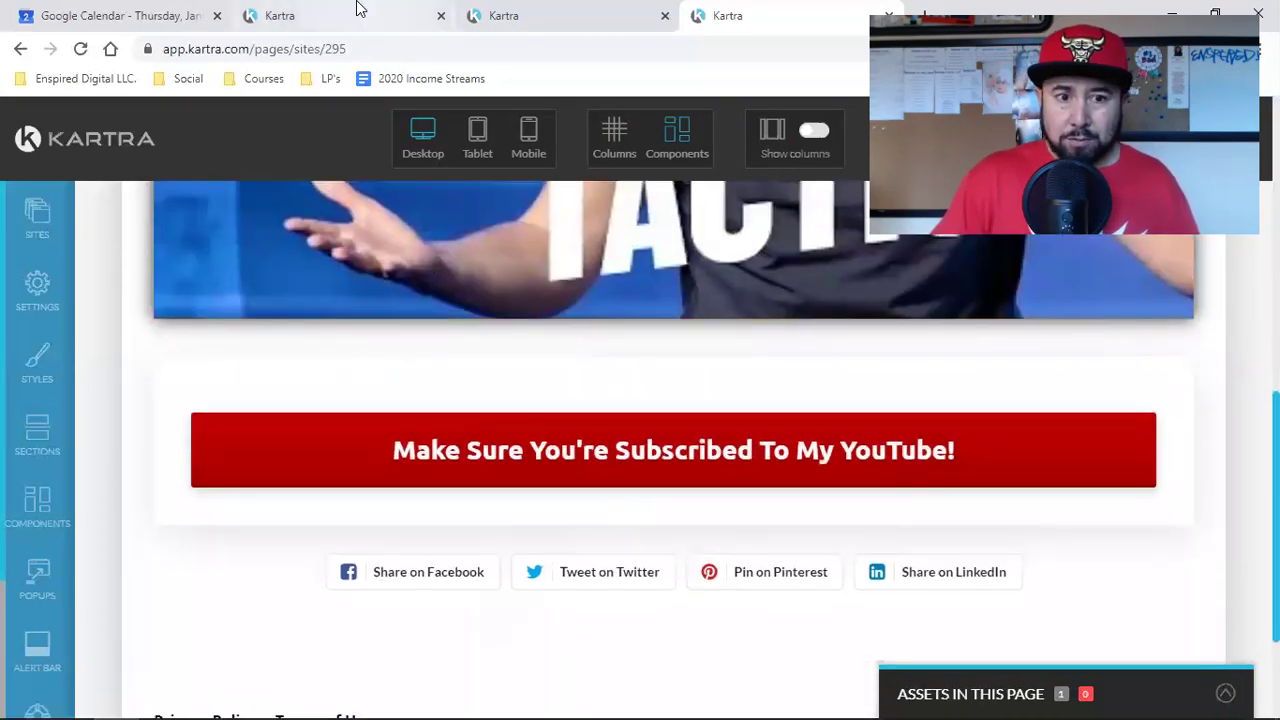
left_click(362, 14)
scroll(726, 497, "down", 3)
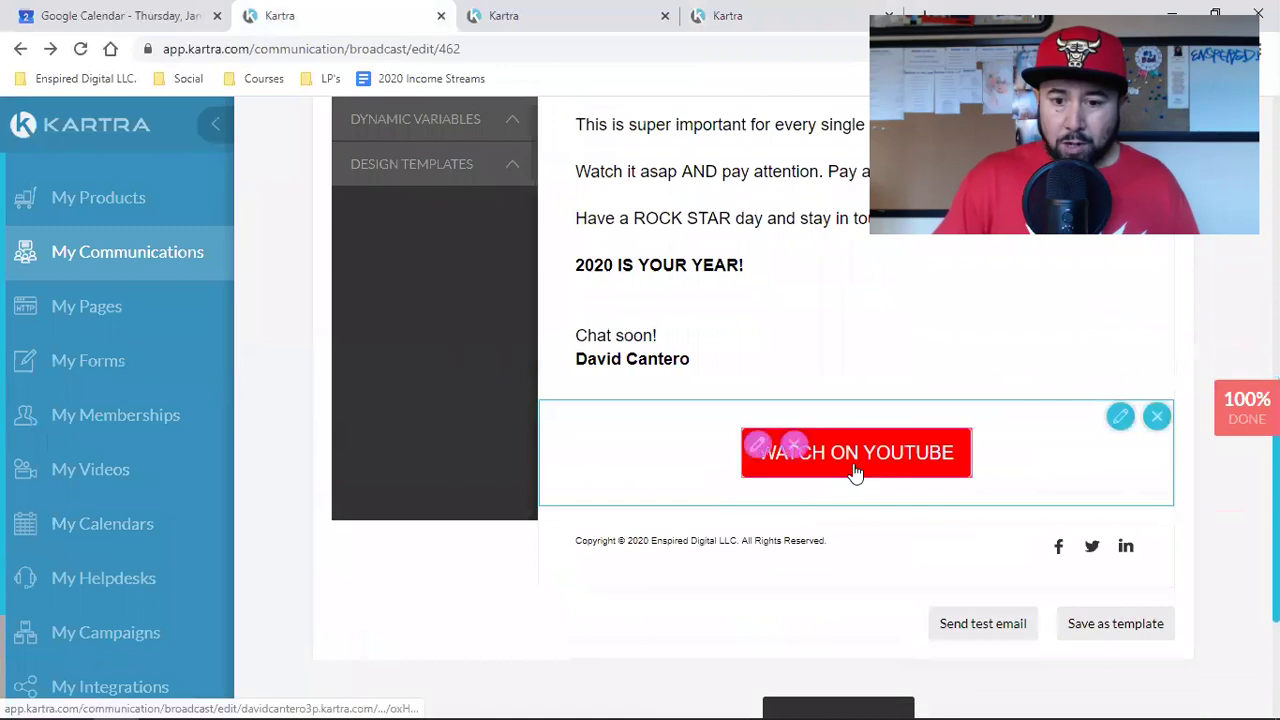
scroll(853, 474, "up", 10)
scroll(857, 565, "down", 1)
scroll(857, 570, "down", 15)
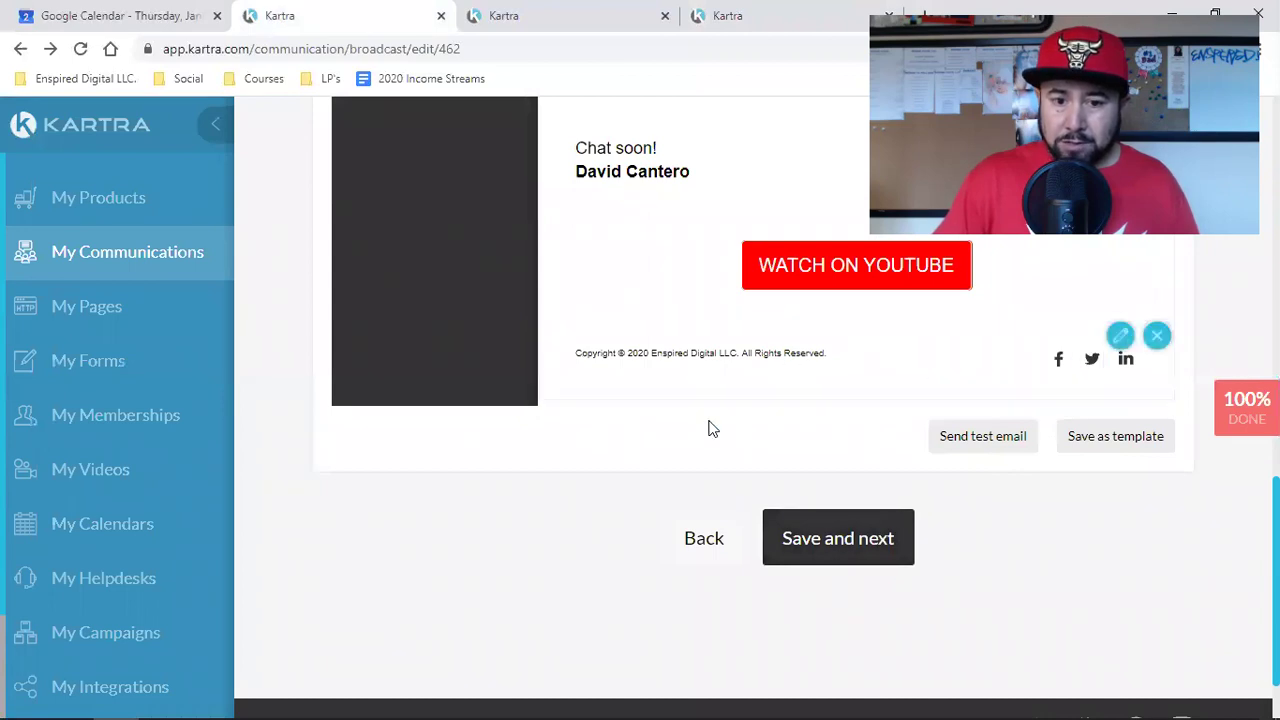
scroll(711, 426, "up", 10)
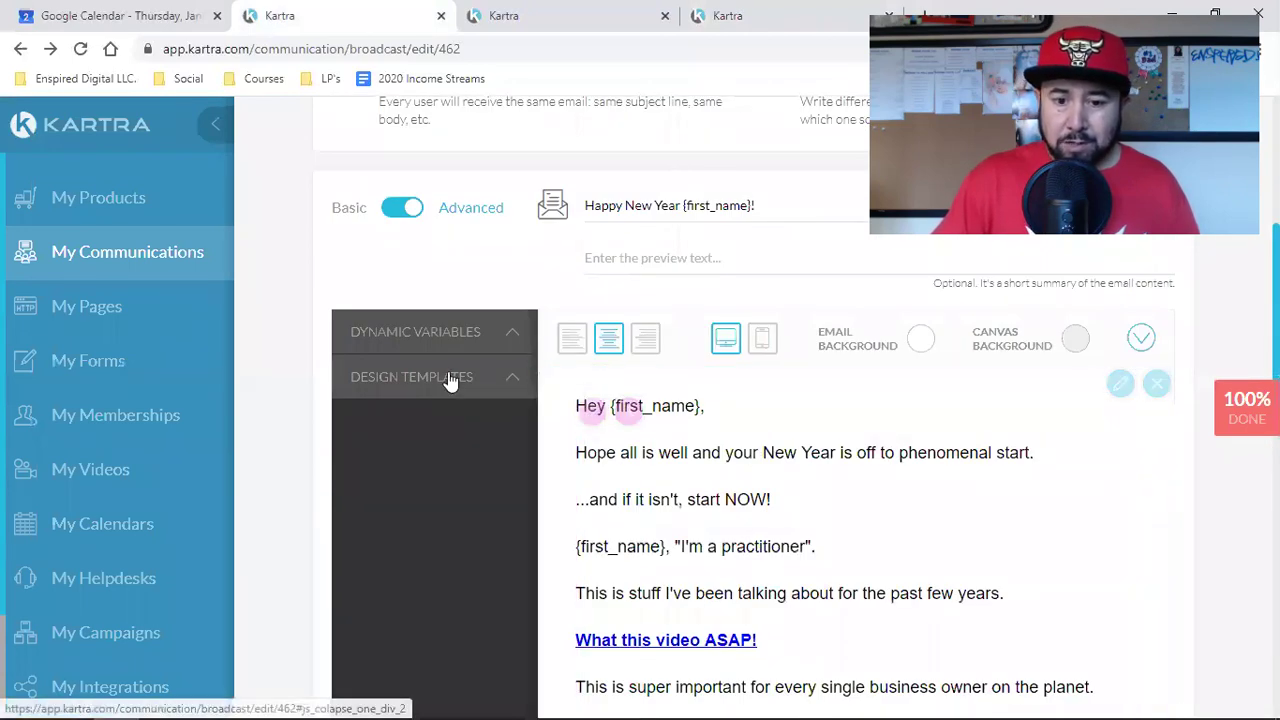
scroll(696, 388, "down", 10)
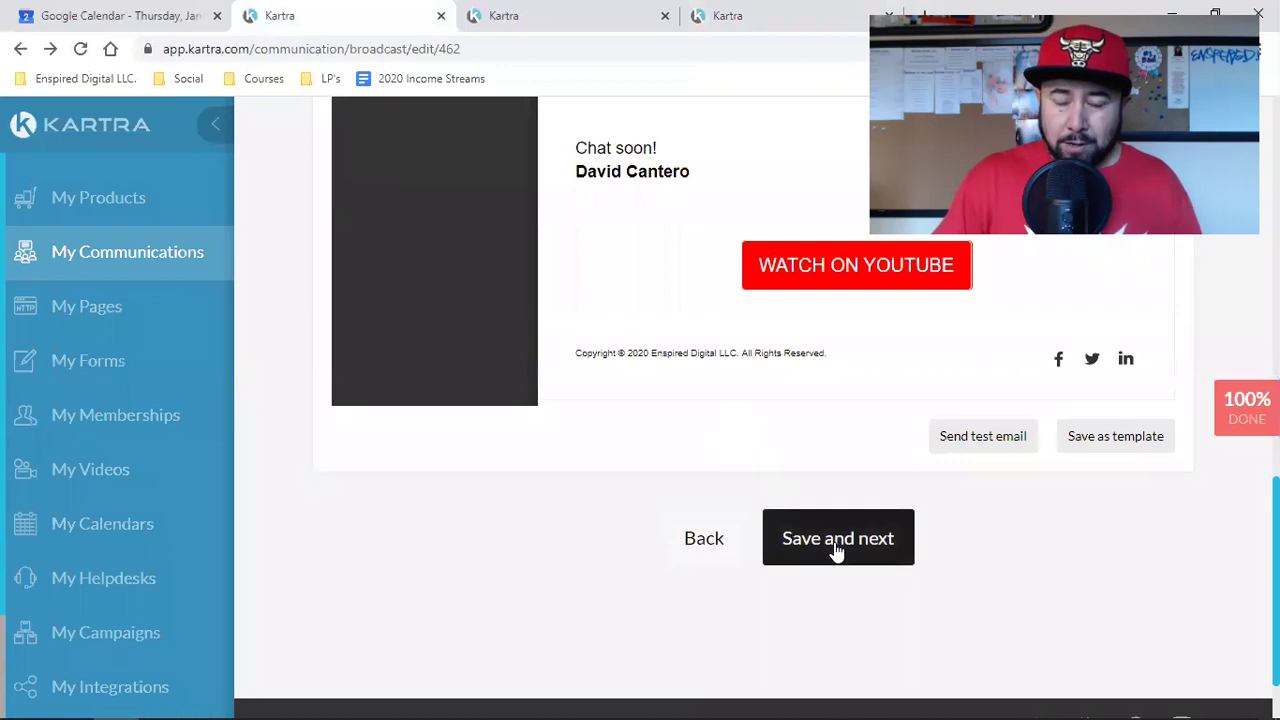
scroll(448, 437, "up", 10)
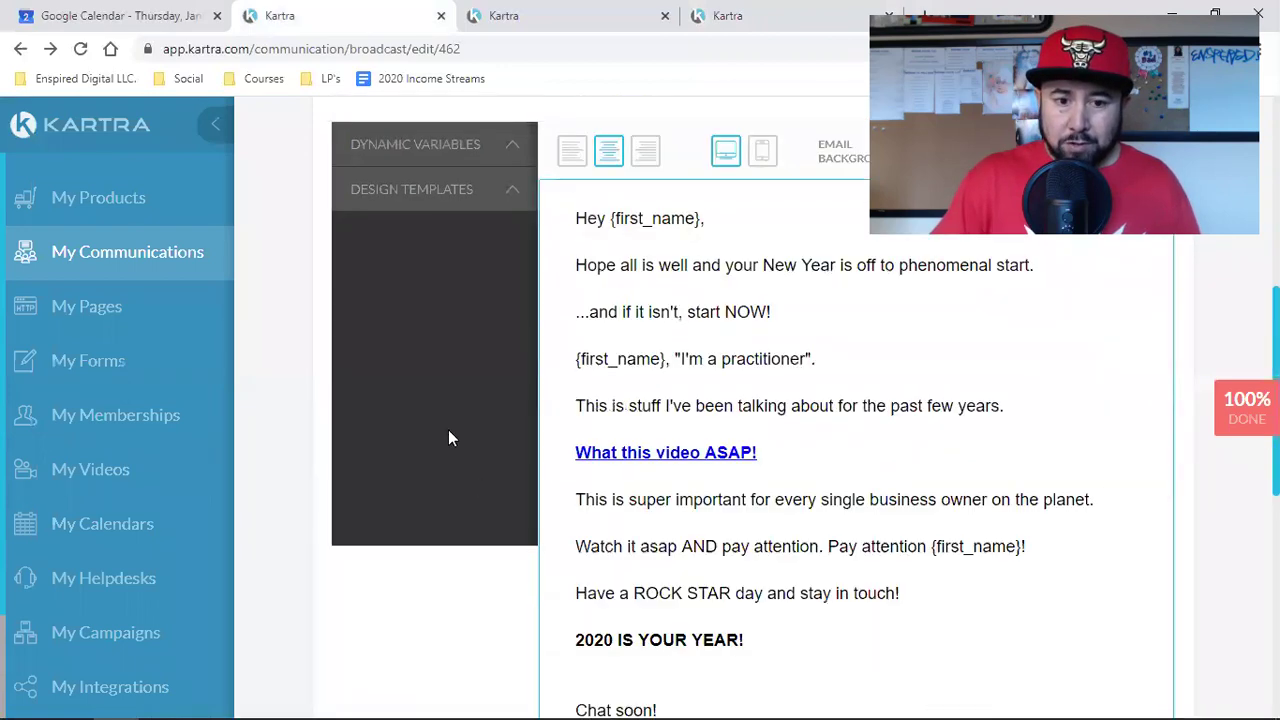
Step: Browse the Full templates gallery under Design Templates
left_click(436, 211)
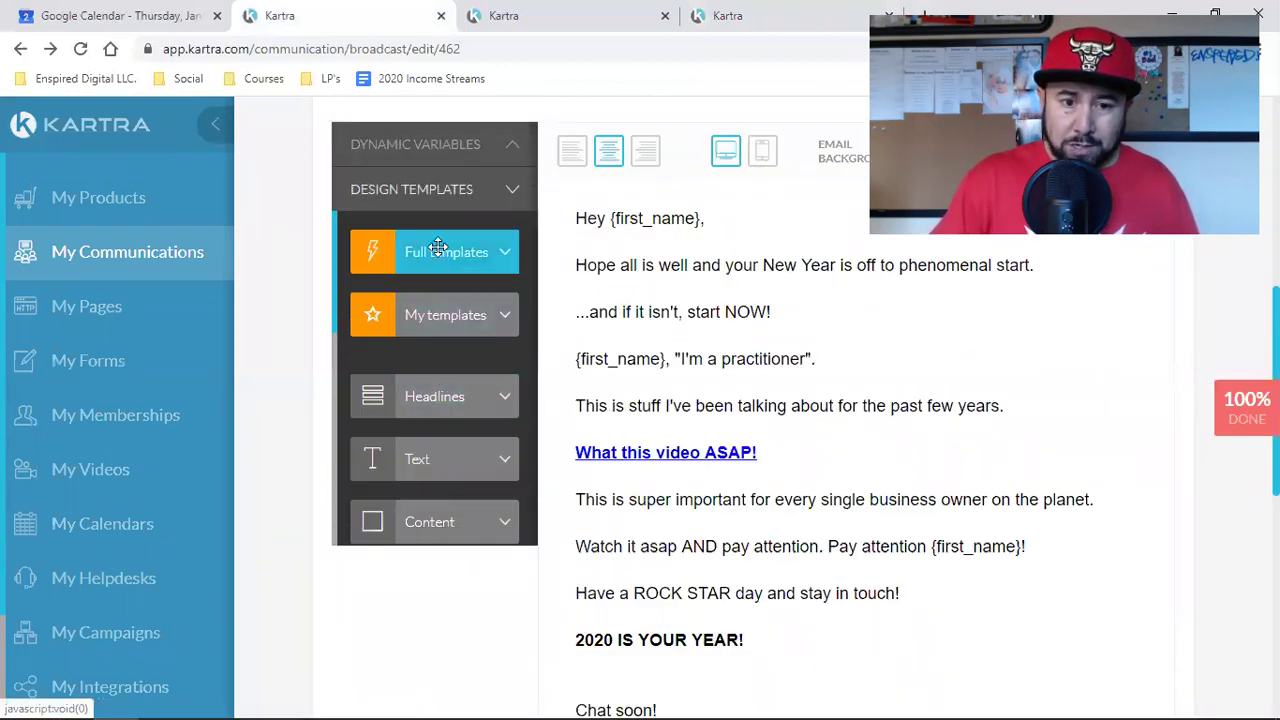
left_click(442, 252)
scroll(417, 330, "down", 5)
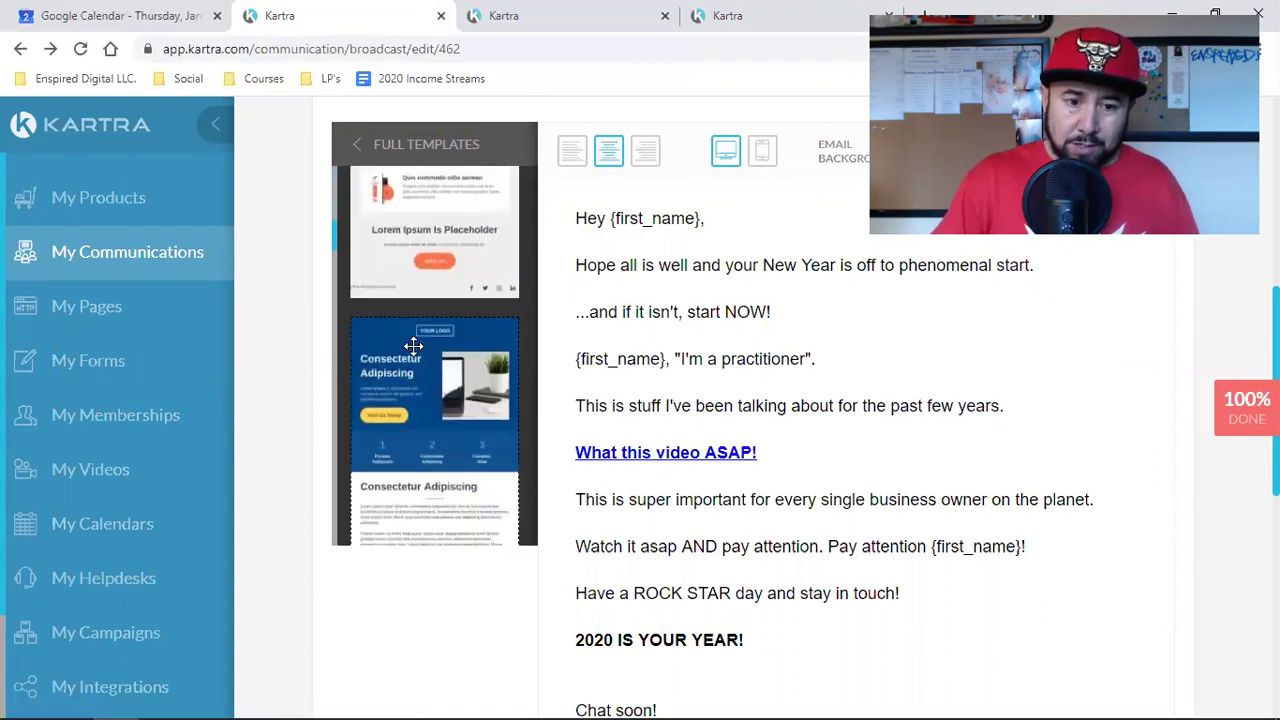
scroll(413, 346, "down", 3)
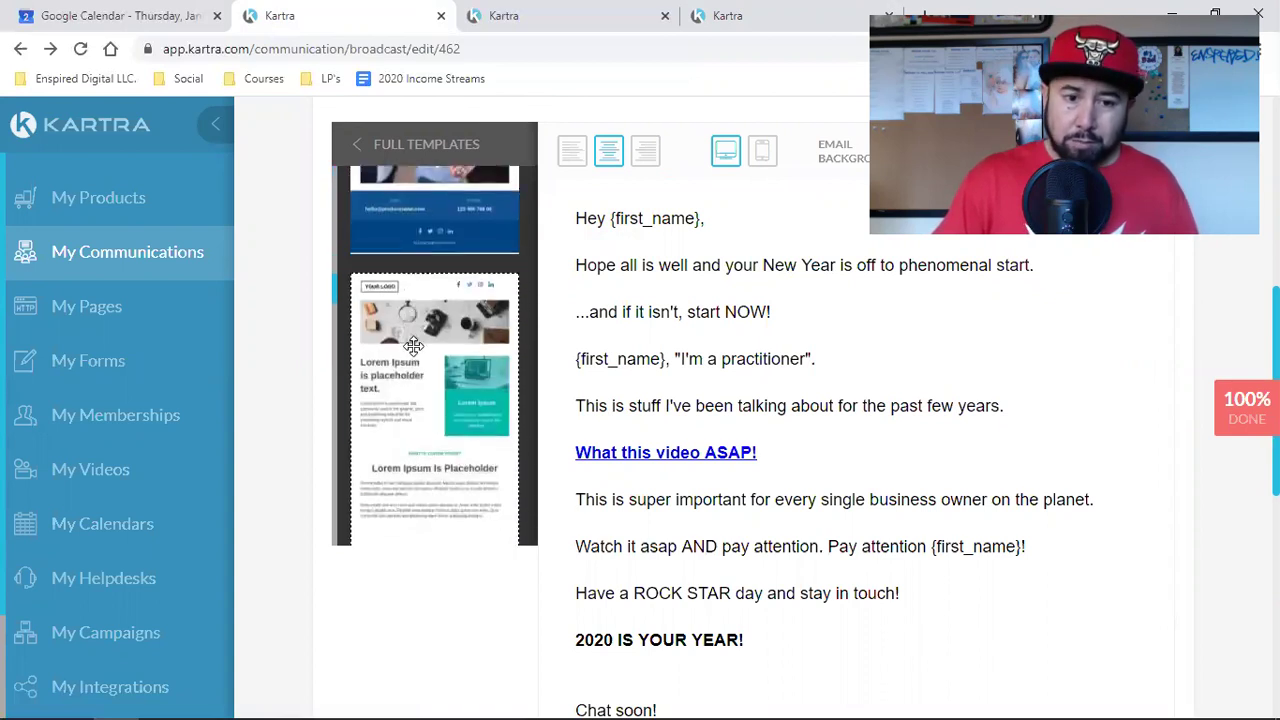
scroll(413, 346, "down", 3)
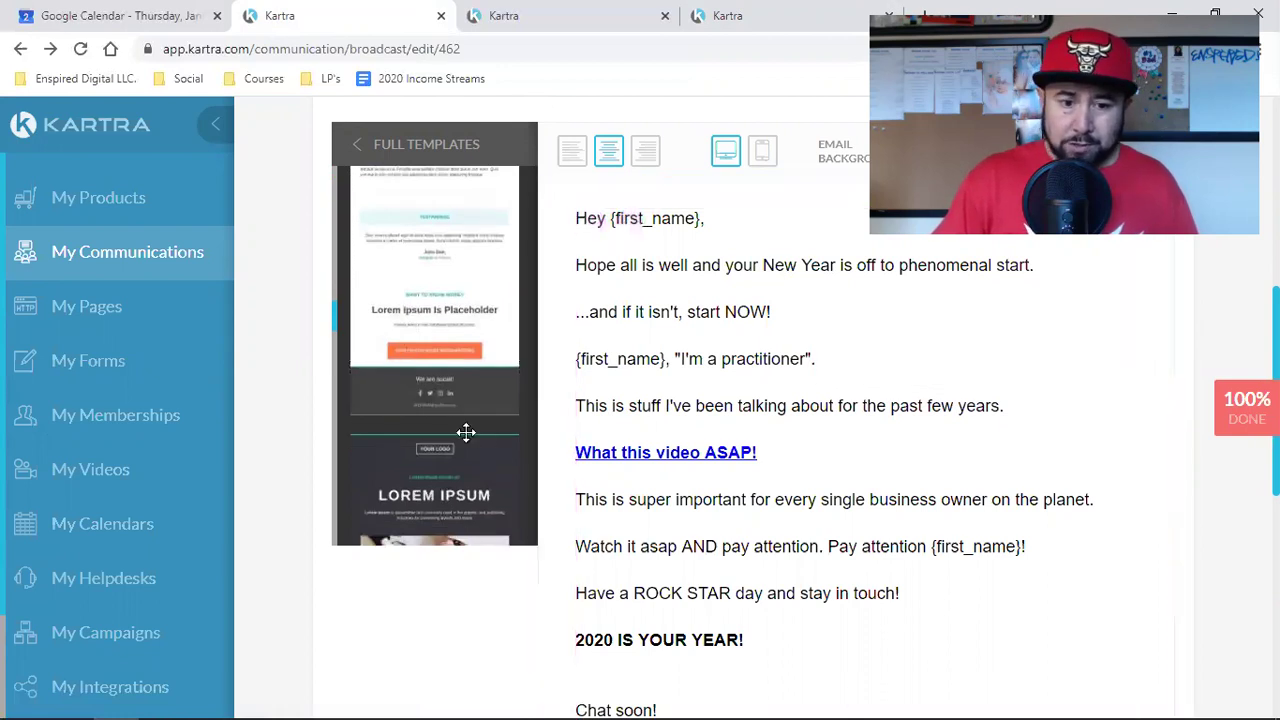
scroll(460, 430, "down", 5)
scroll(750, 360, "down", 4)
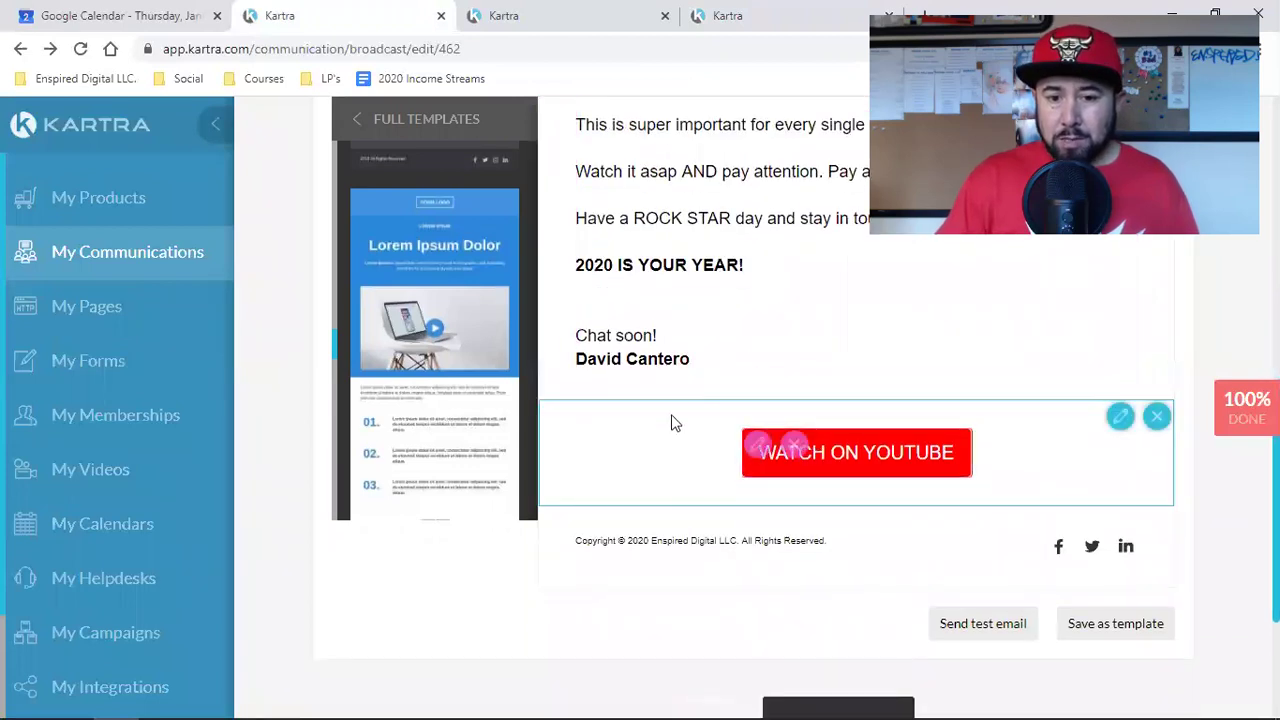
Step: Inspect the email footer's copyright text and Facebook, Twitter and LinkedIn icons
left_click(600, 546)
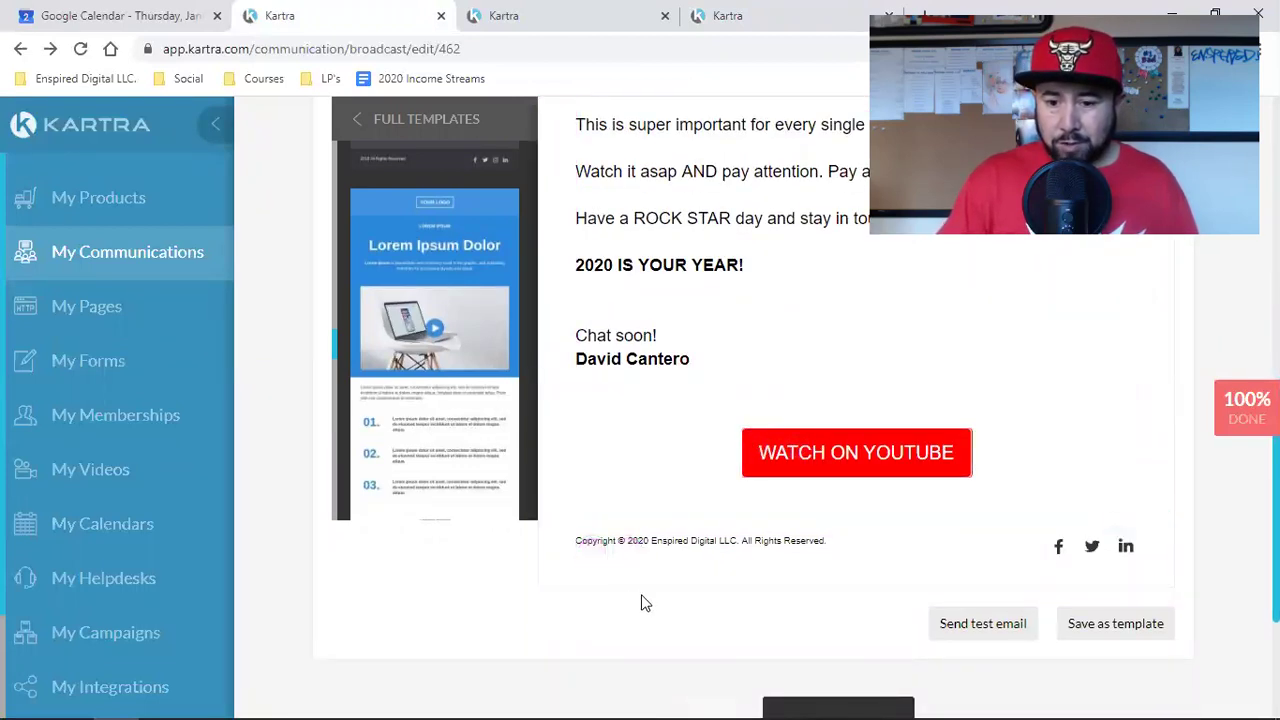
left_click(1080, 572)
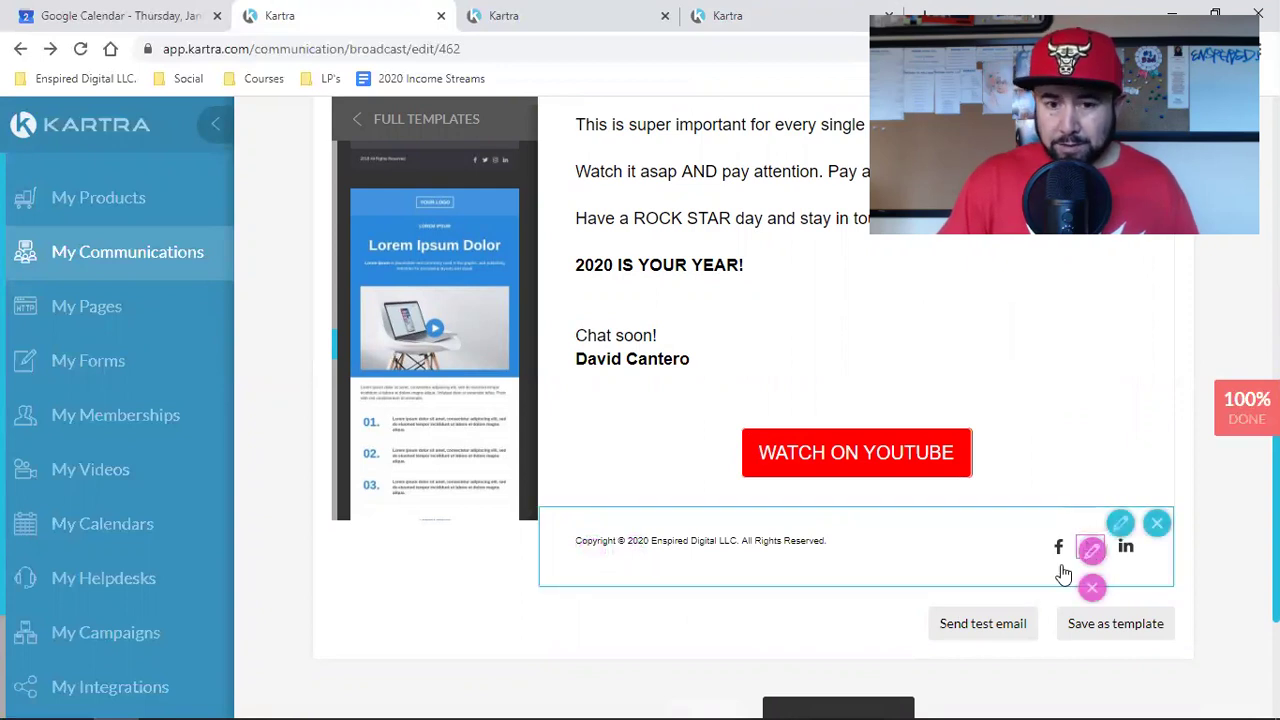
left_click(1052, 568)
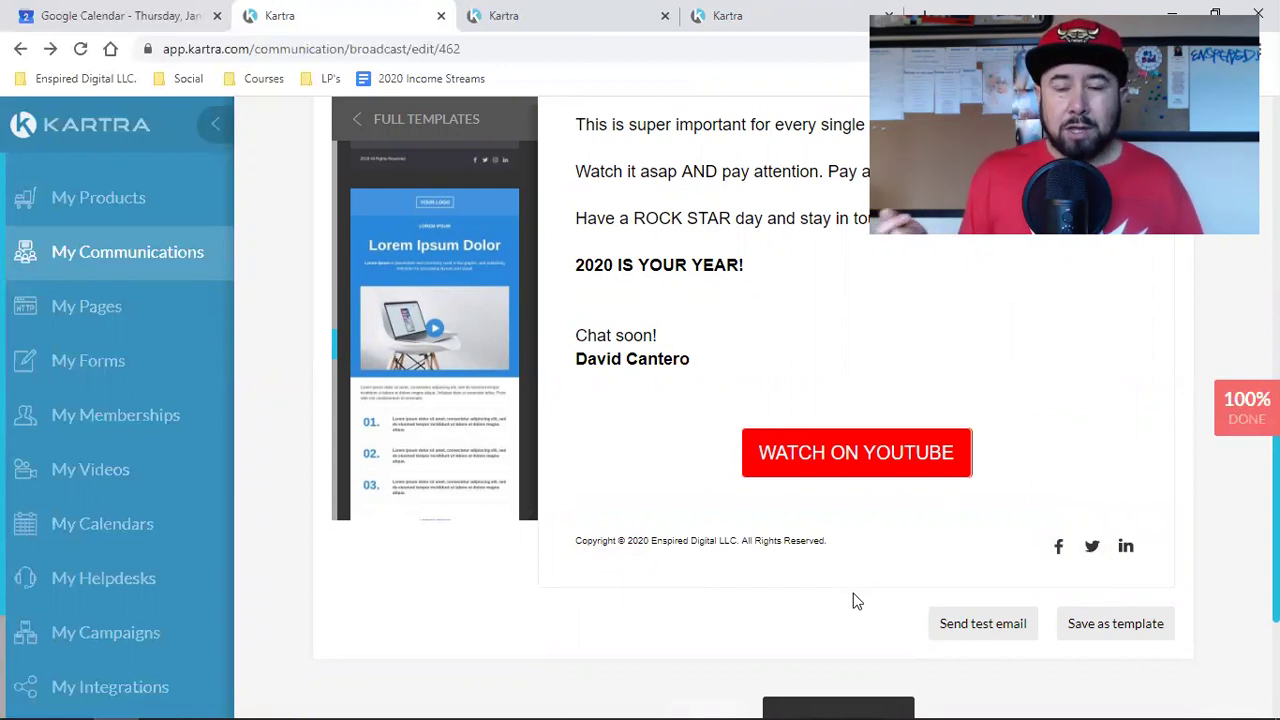
scroll(855, 600, "up", 6)
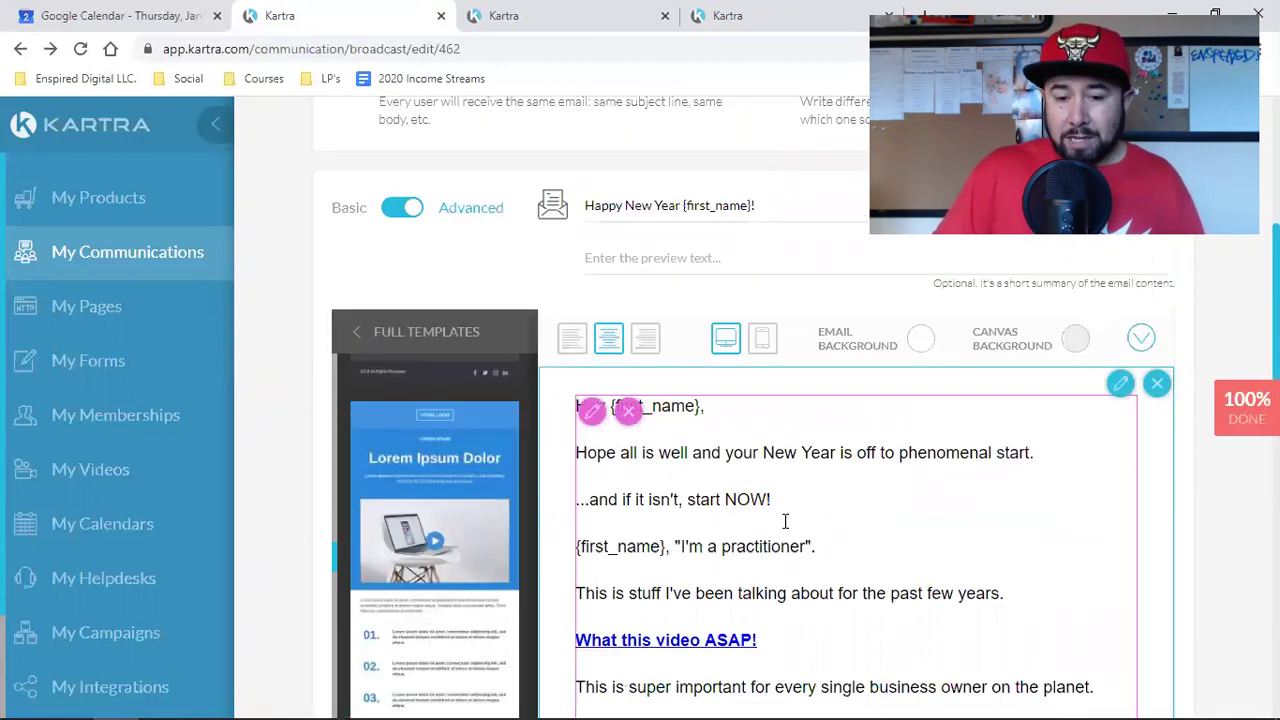
Step: Review the email's closing lines and select the WATCH ON YOUTUBE button block
left_click(812, 492)
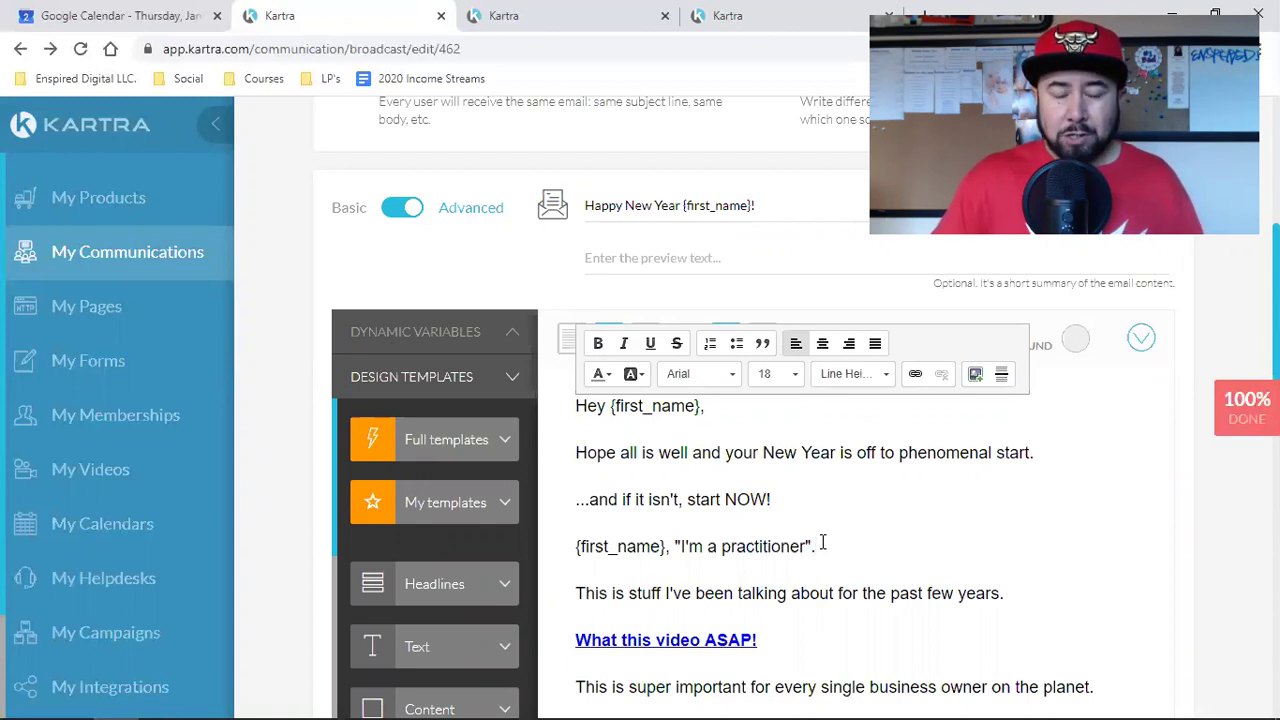
scroll(884, 495, "down", 5)
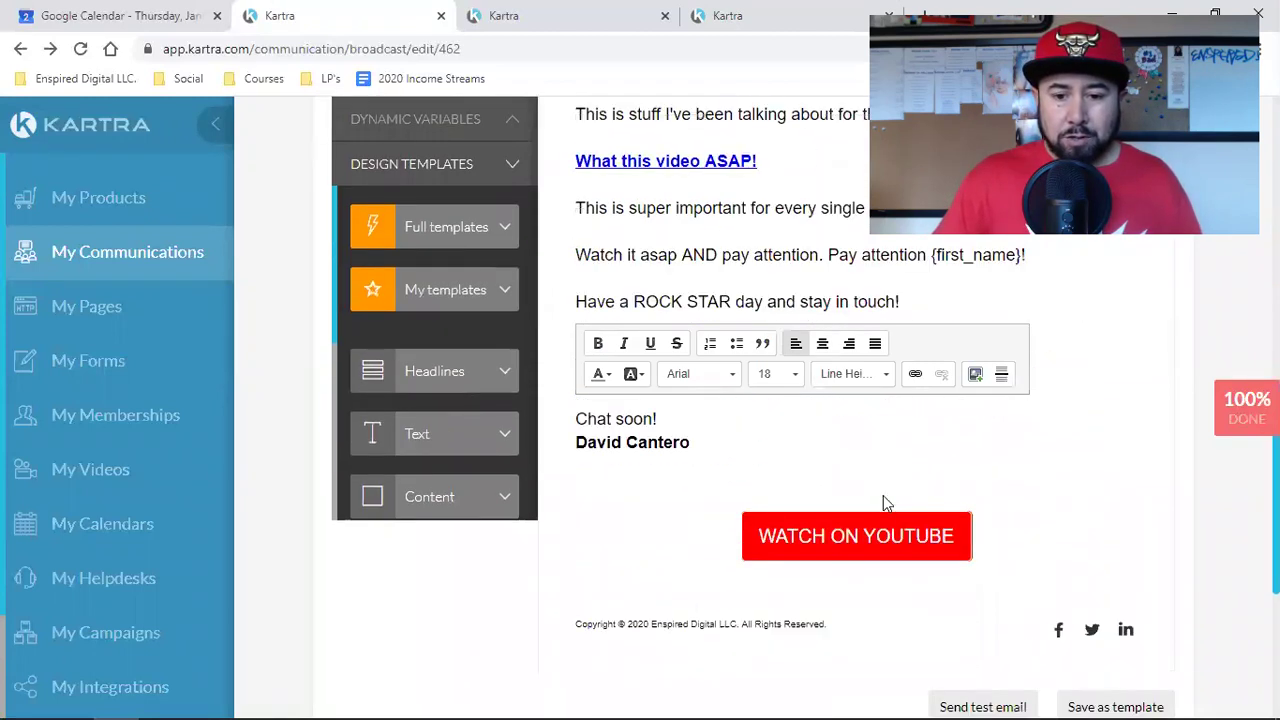
scroll(838, 468, "up", 2)
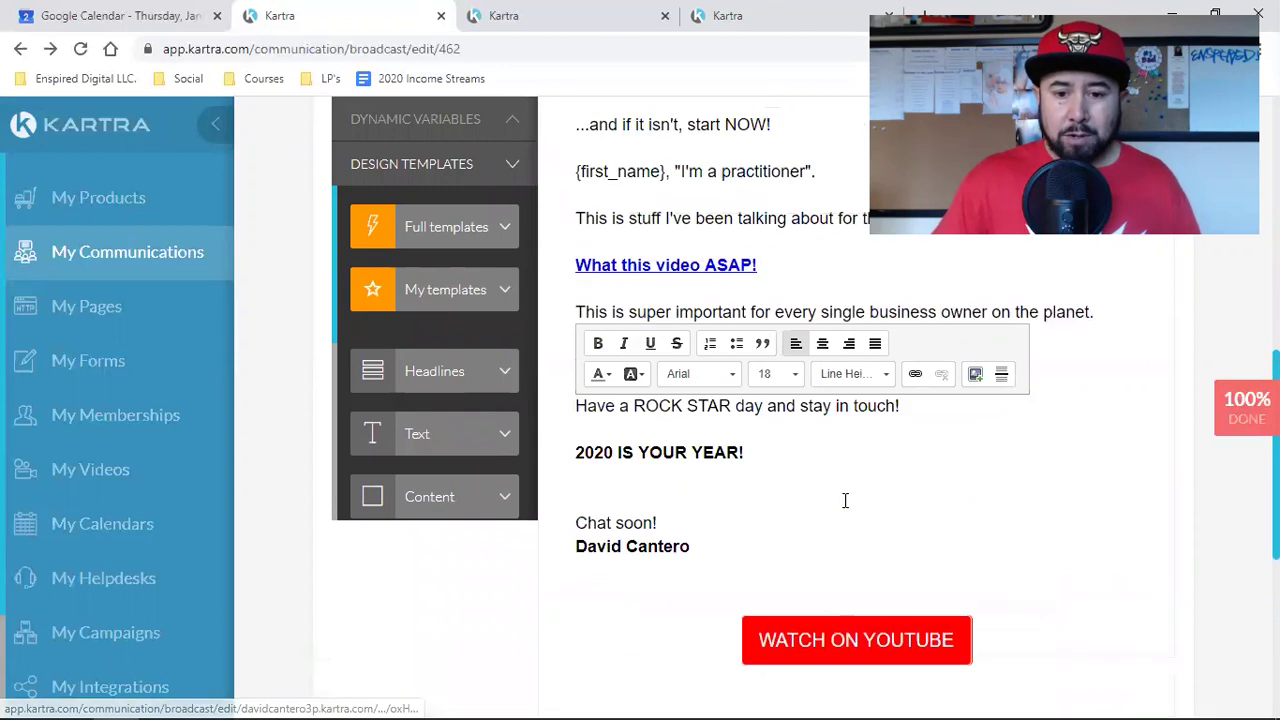
scroll(845, 637, "down", 2)
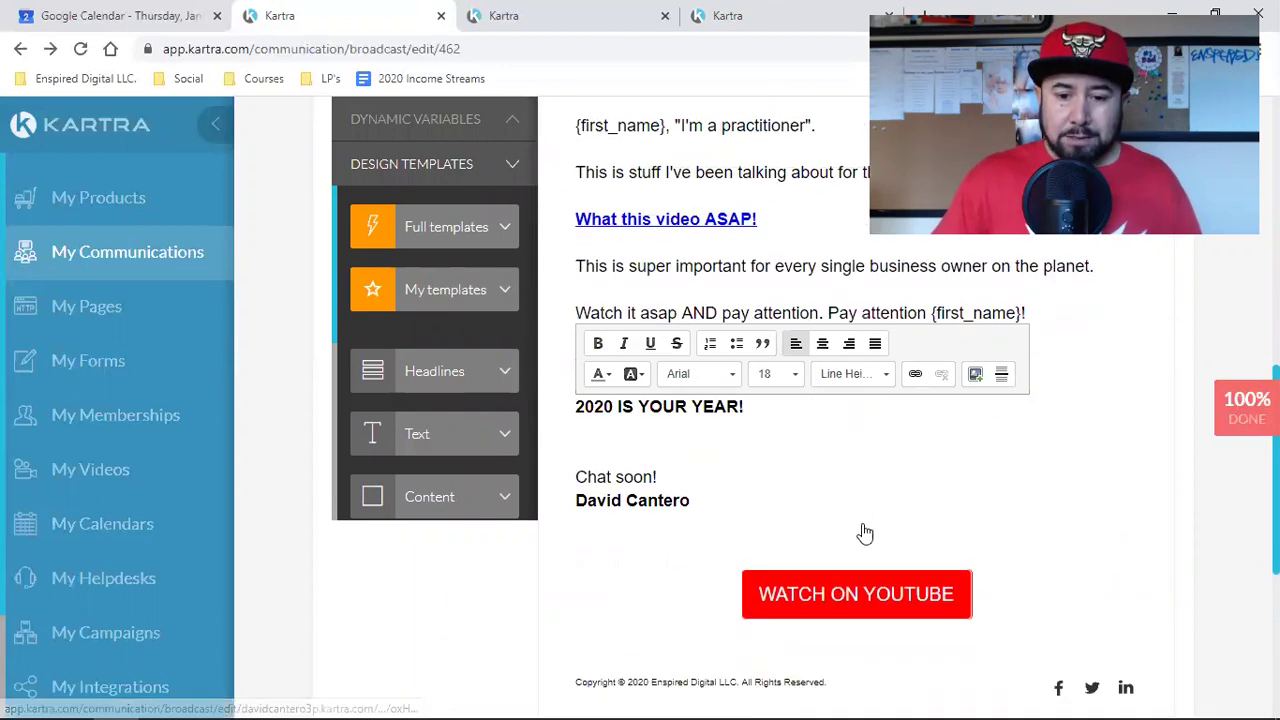
left_click(810, 455)
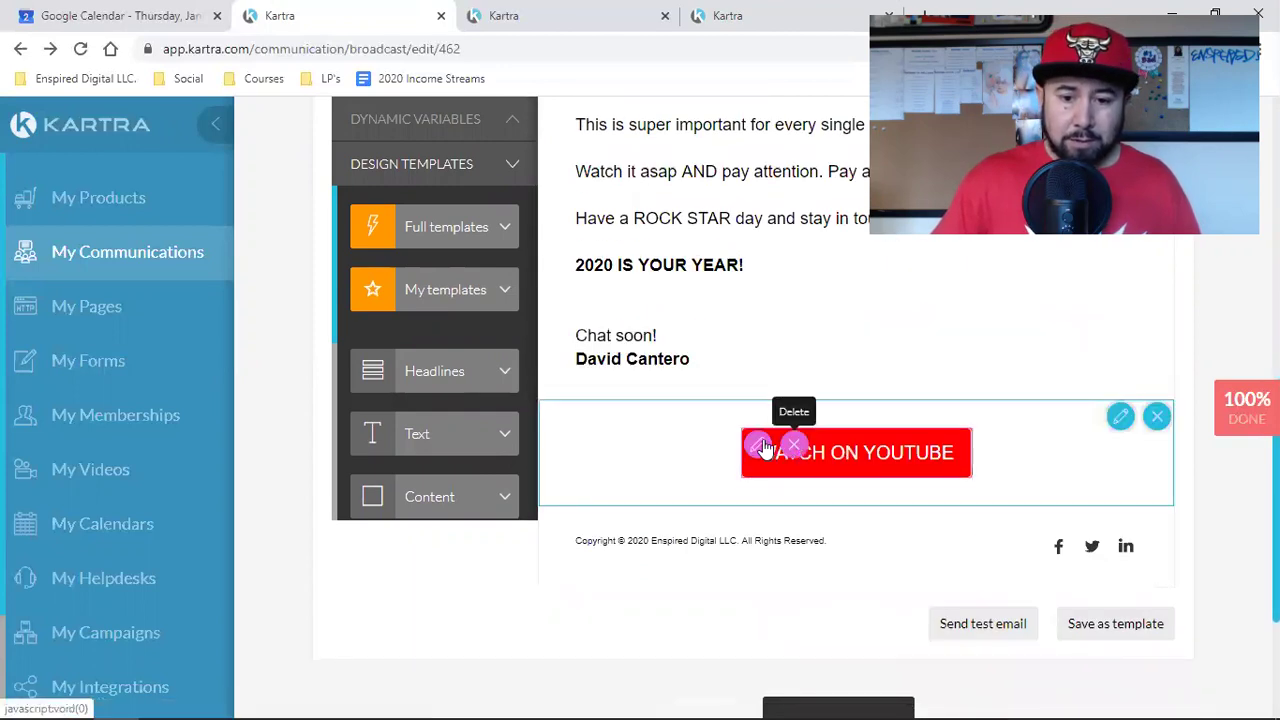
Step: Check the WATCH ON YOUTUBE button's link URL against the landing page, then open a blank tab
left_click(762, 446)
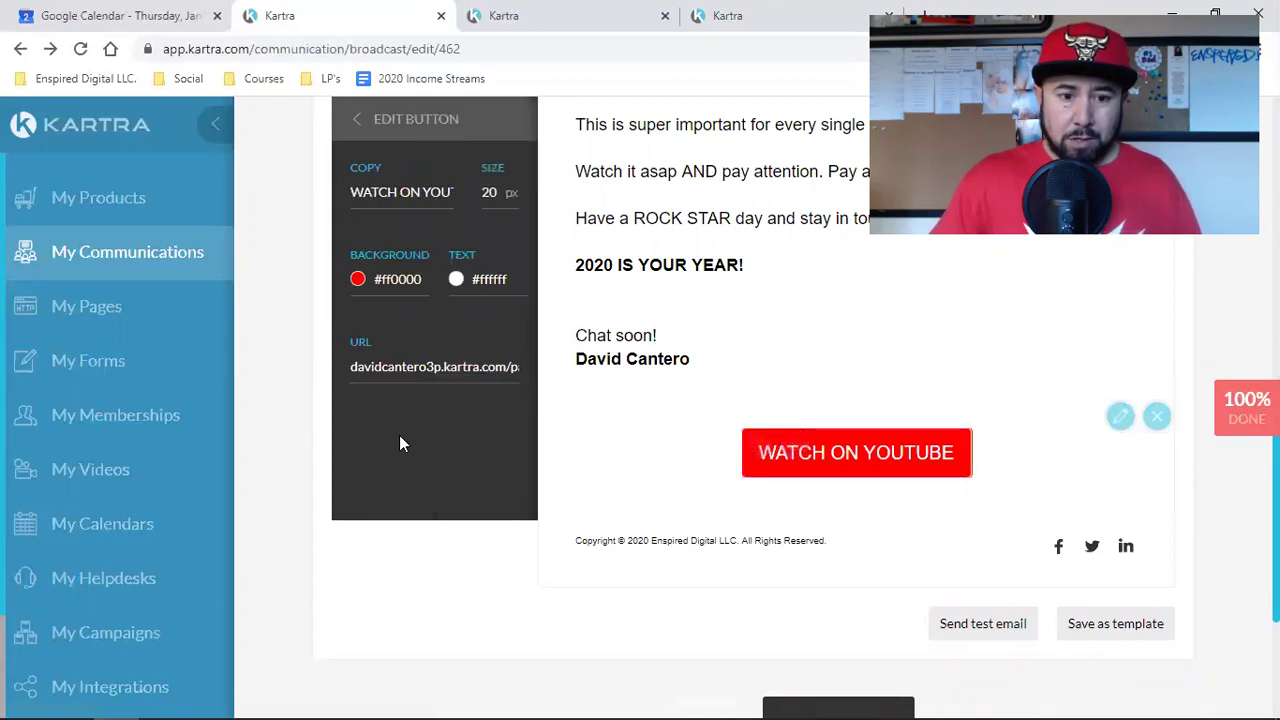
triple_click(425, 366)
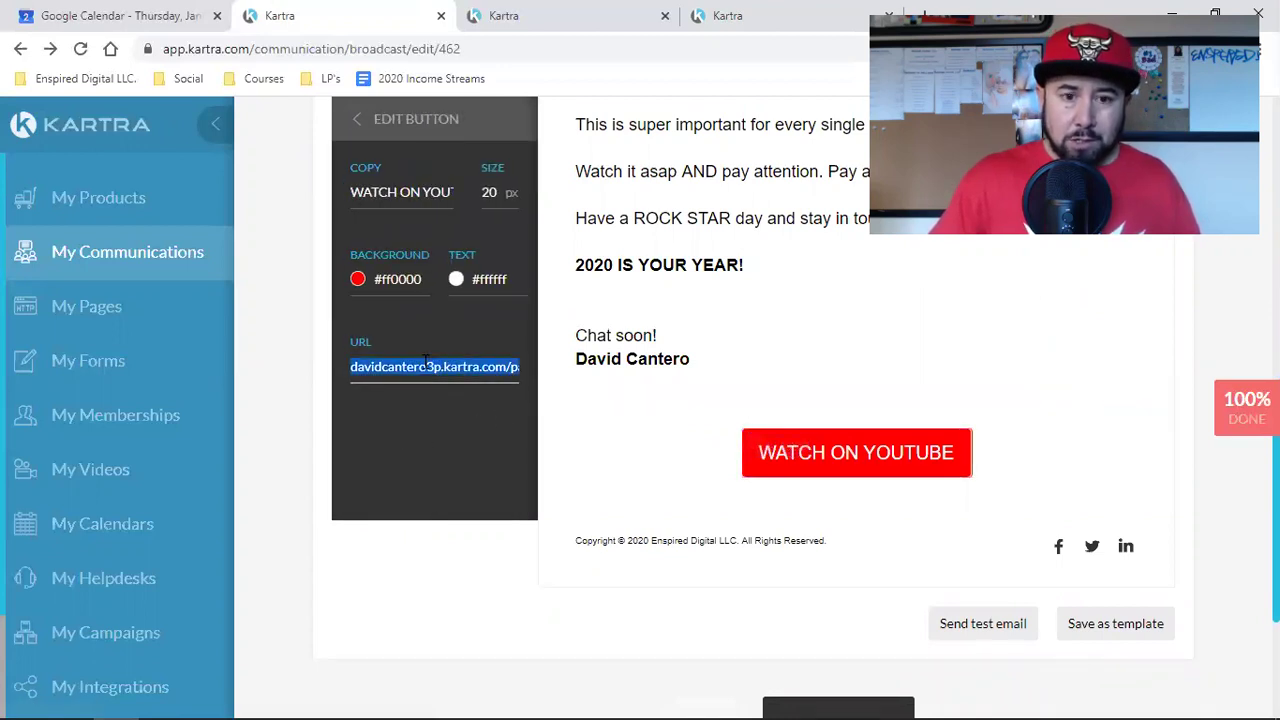
left_click(737, 14)
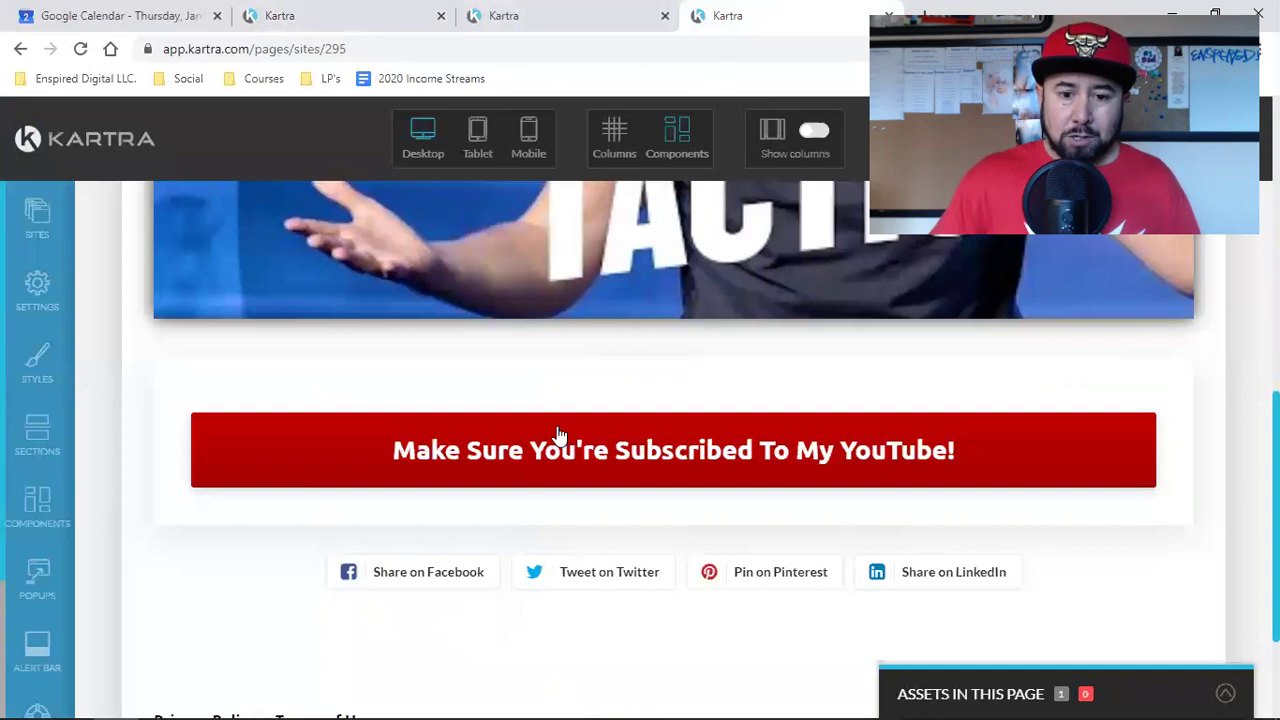
scroll(557, 432, "up", 7)
scroll(557, 434, "down", 6)
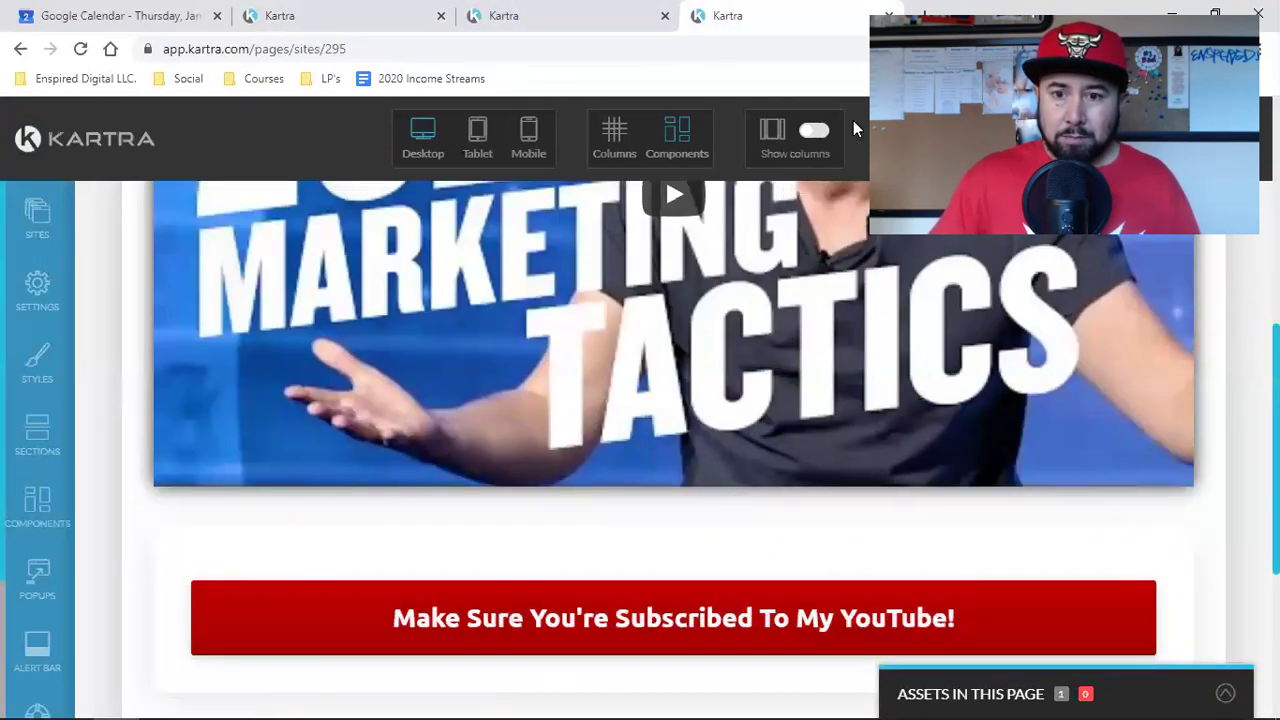
key("ctrl+t")
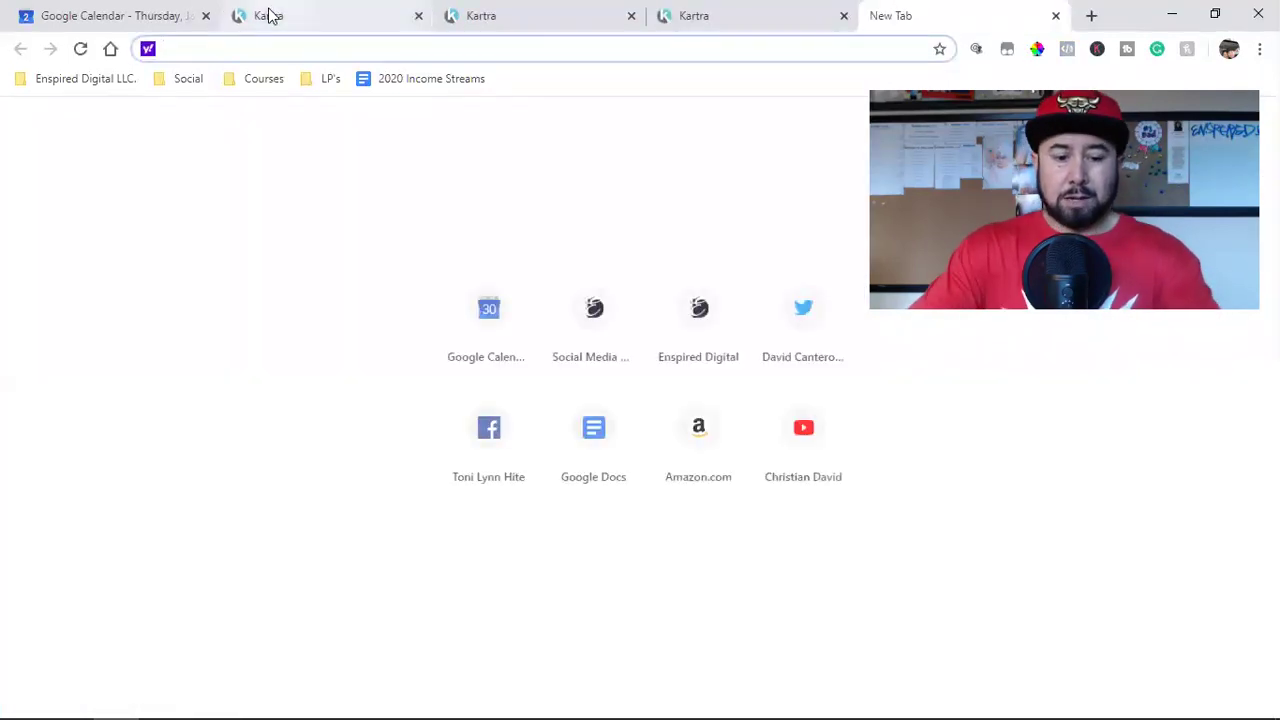
type("www.e")
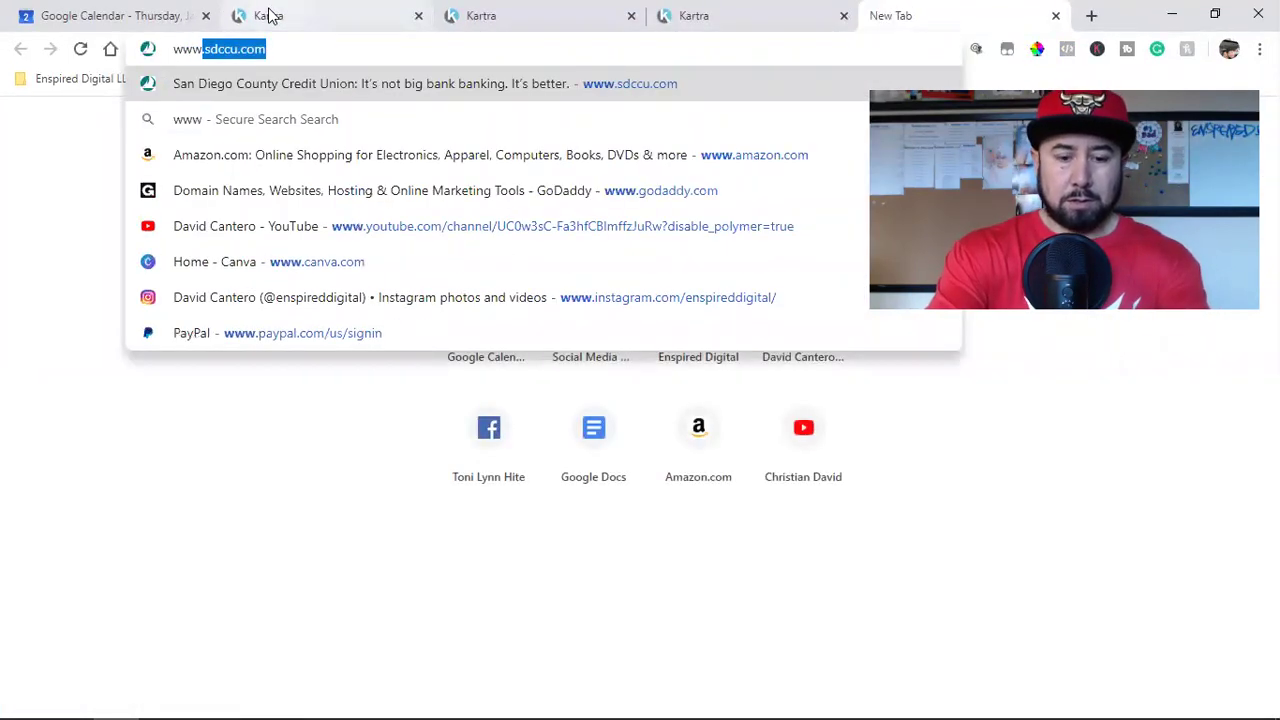
type("nspireddigital")
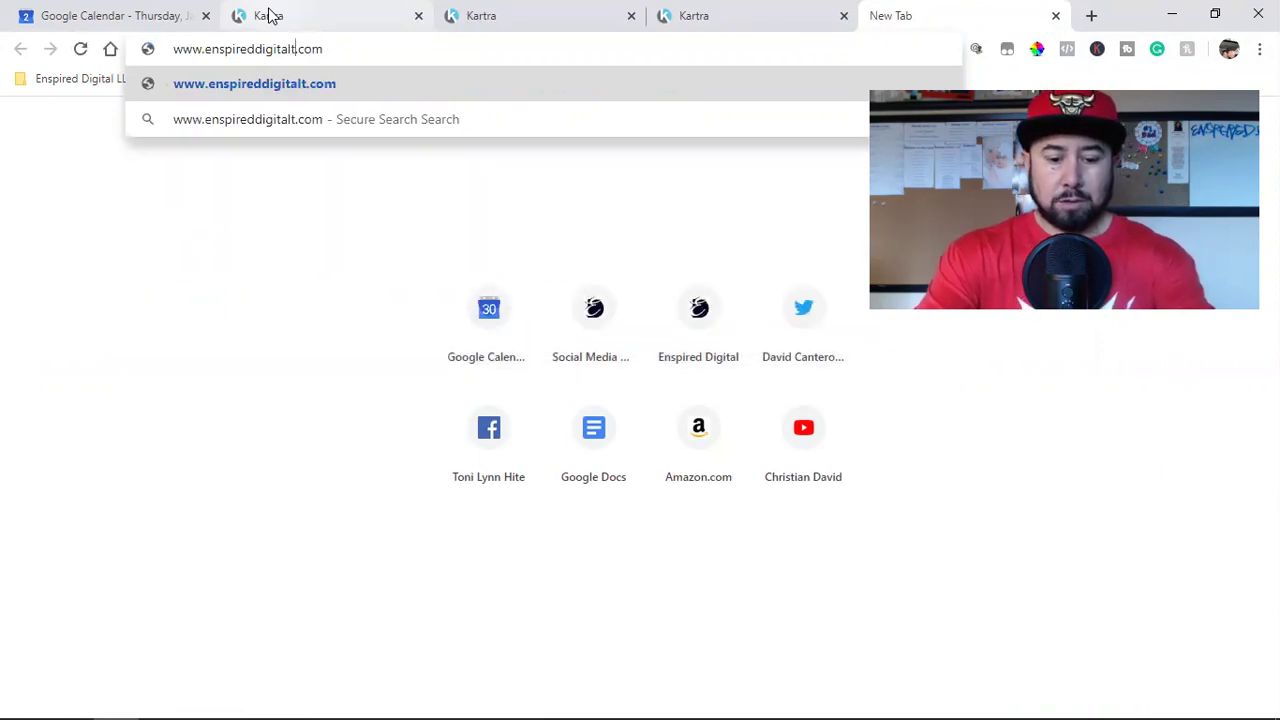
type("tv")
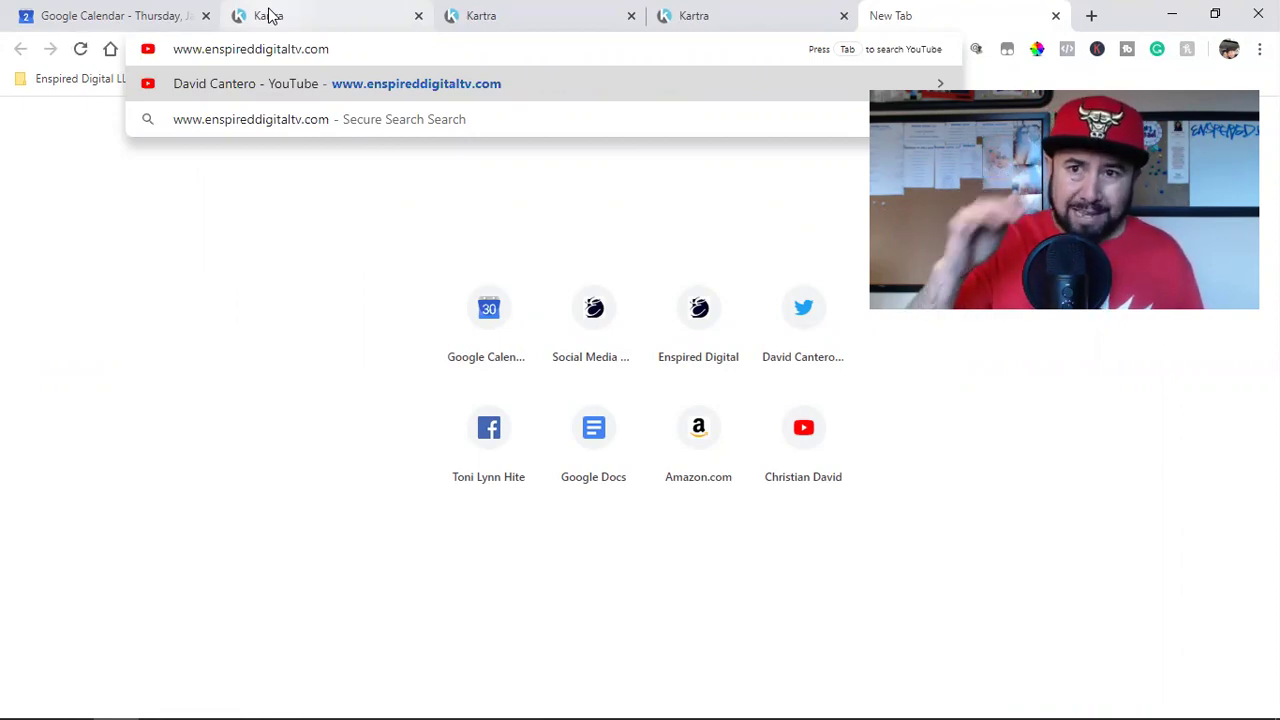
key("Return")
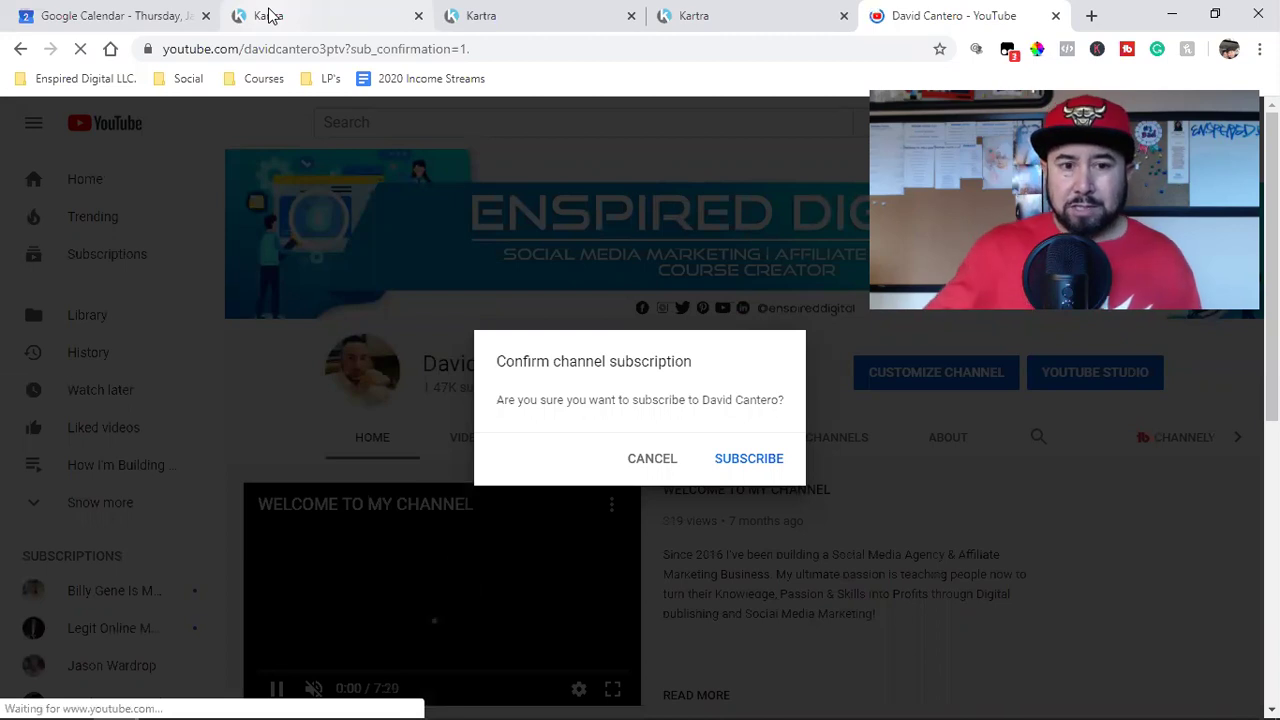
Step: Try selecting different parts of the YouTube channel URL in the address bar
double_click(305, 49)
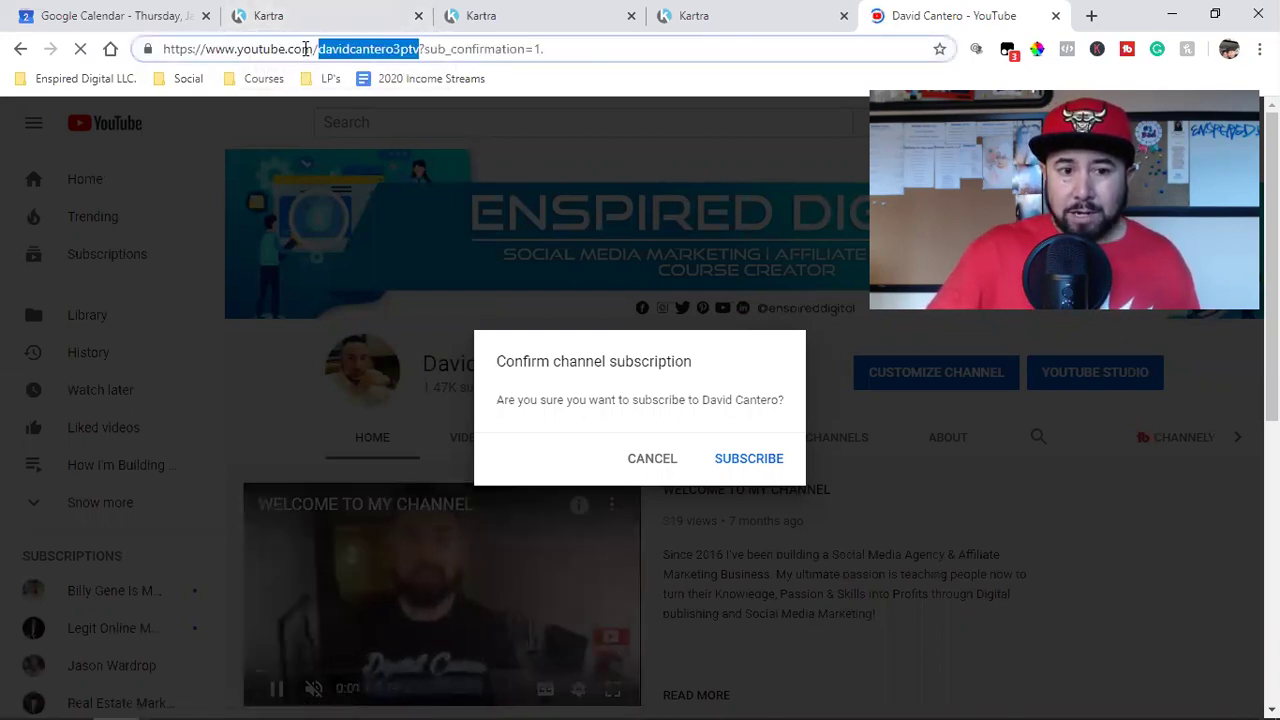
left_click(356, 49)
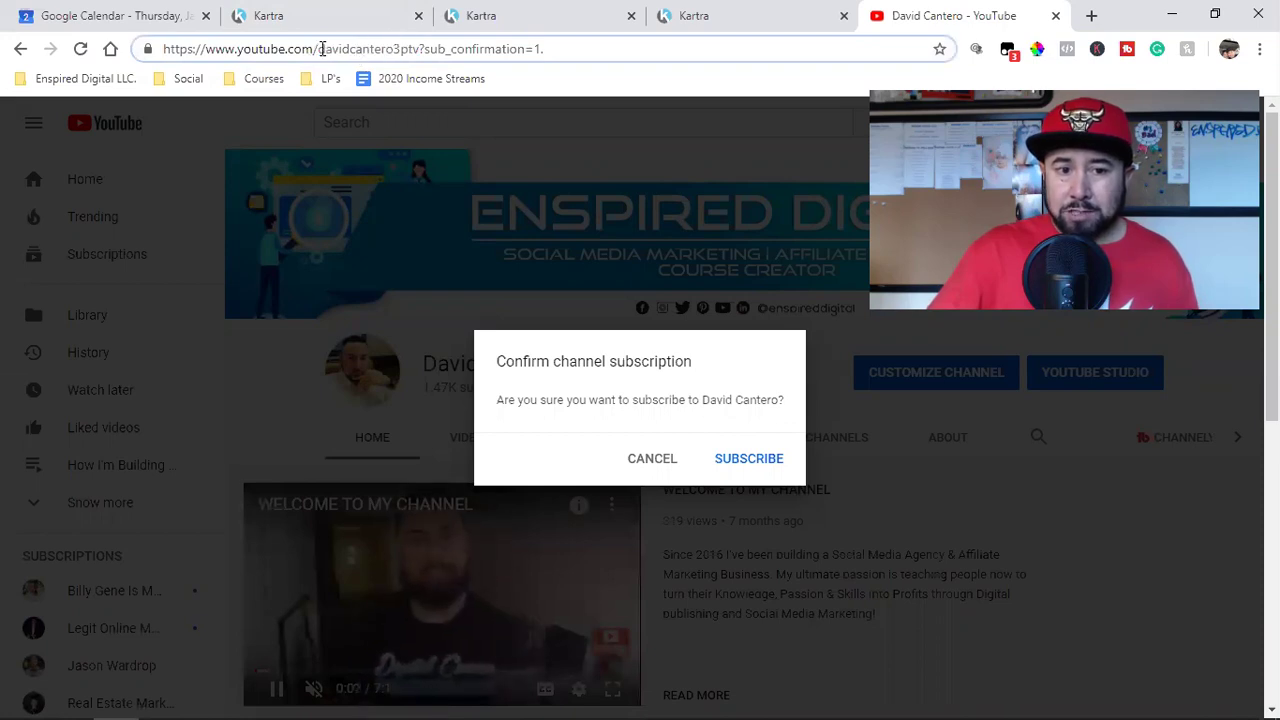
left_click_drag(319, 49, 421, 49)
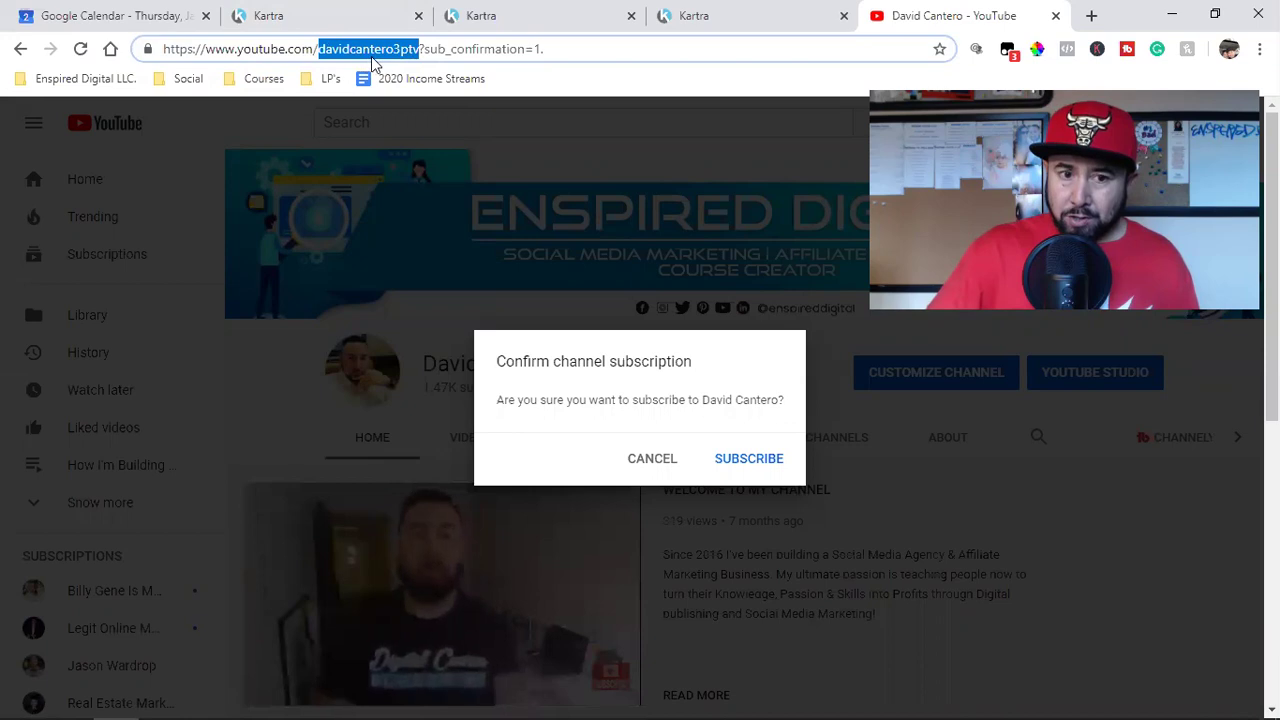
left_click(391, 49)
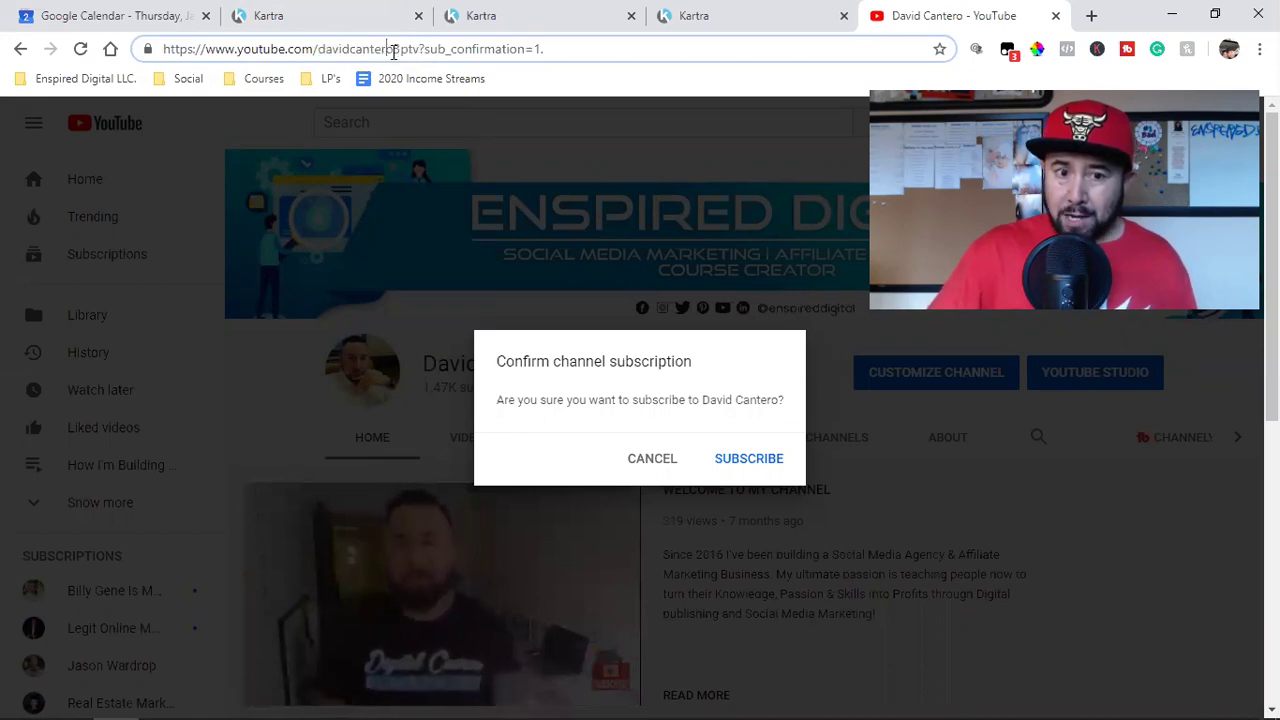
left_click_drag(420, 49, 145, 50)
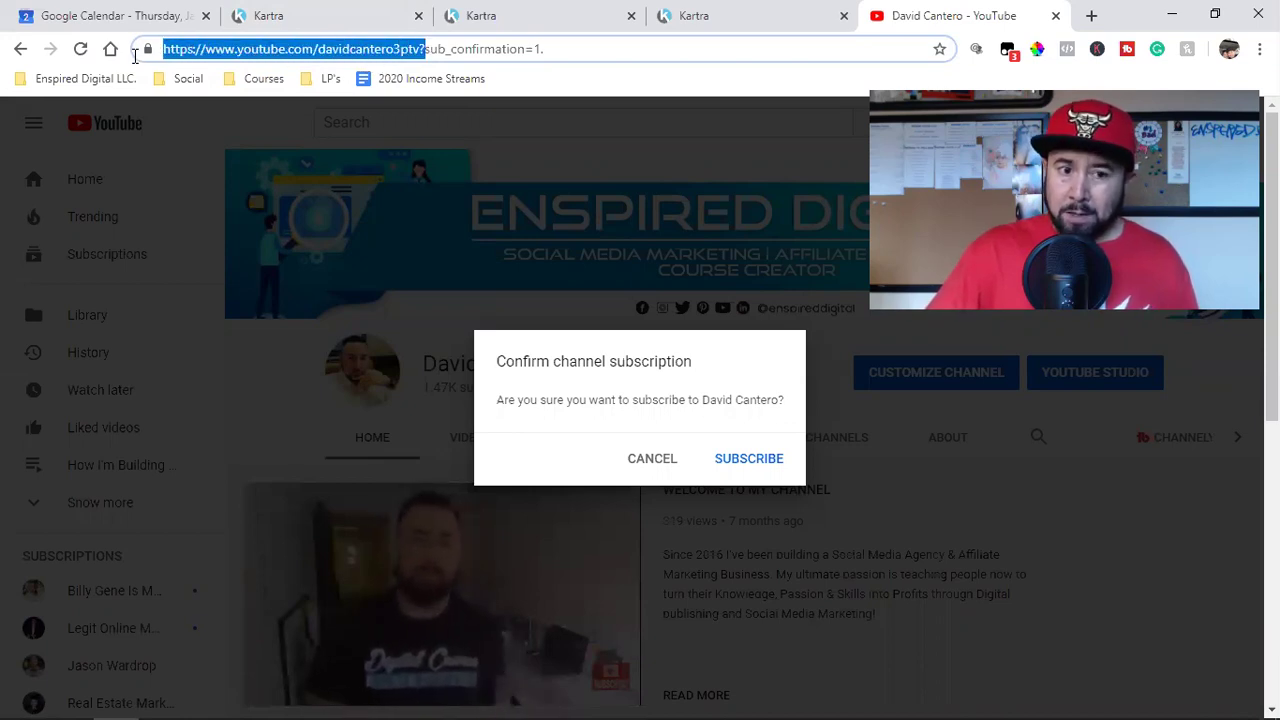
left_click(421, 50)
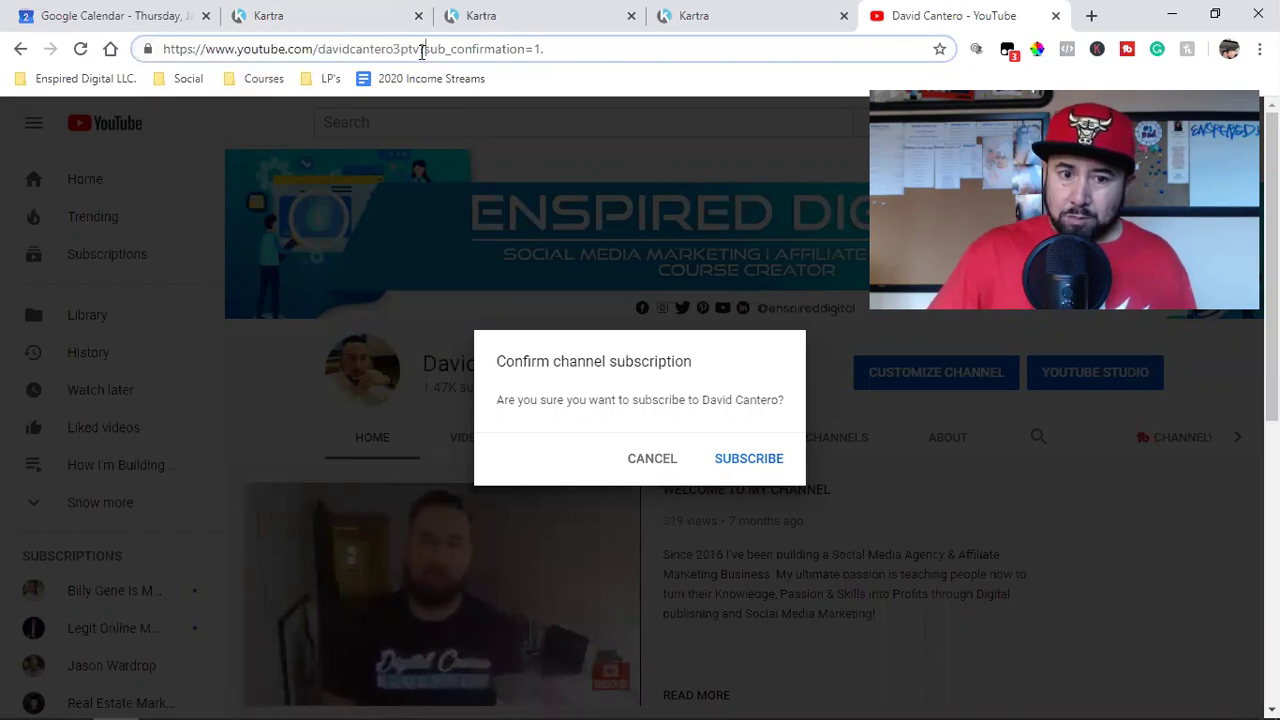
left_click_drag(421, 49, 120, 50)
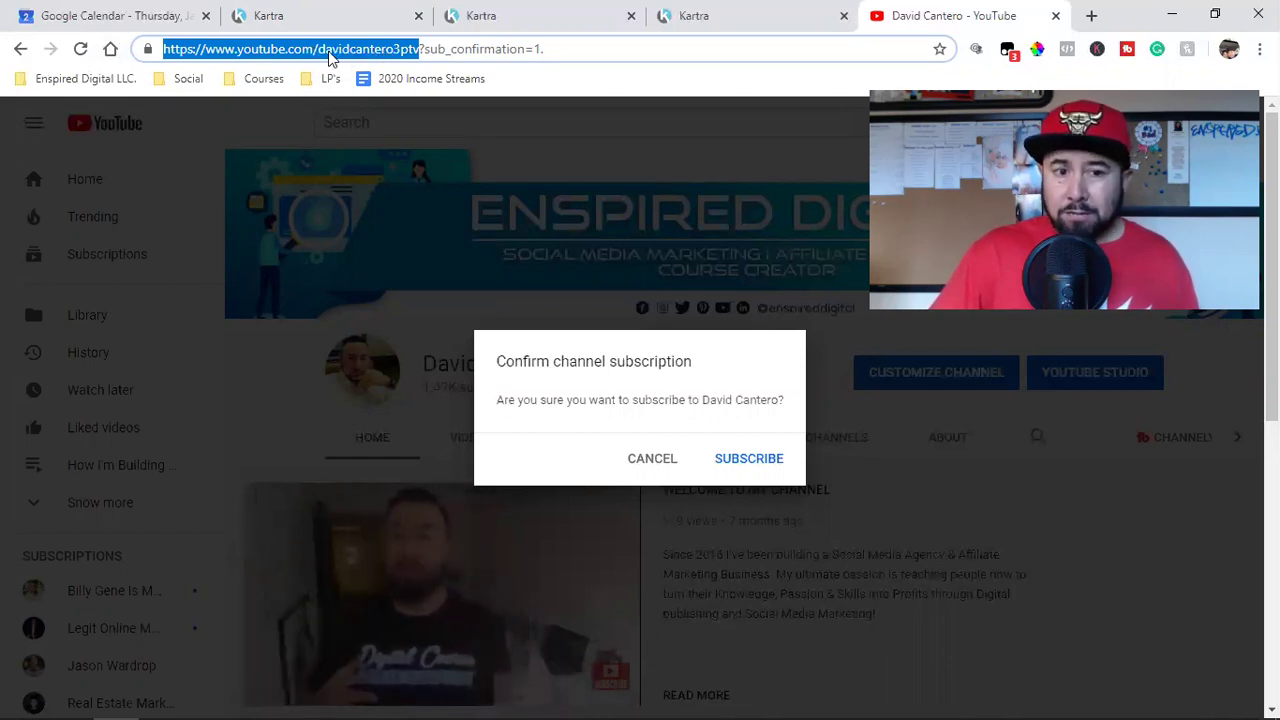
left_click(420, 50)
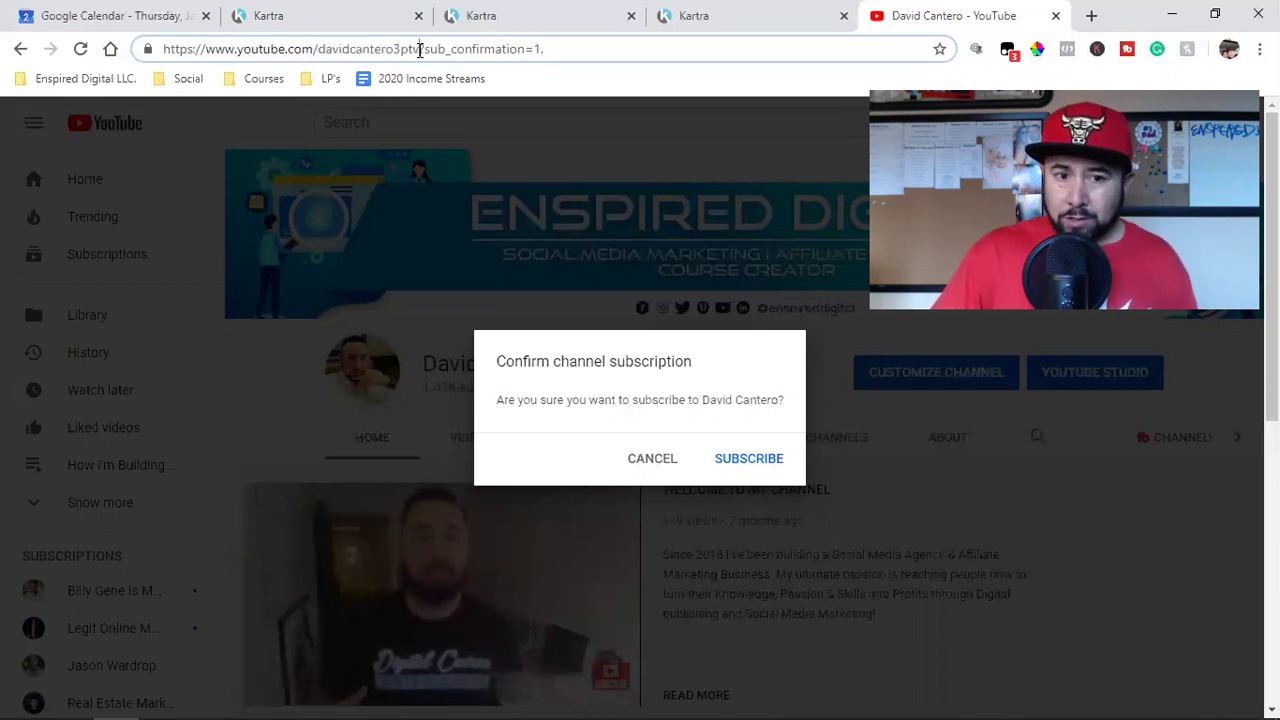
double_click(331, 52)
left_click(331, 52)
left_click(331, 52)
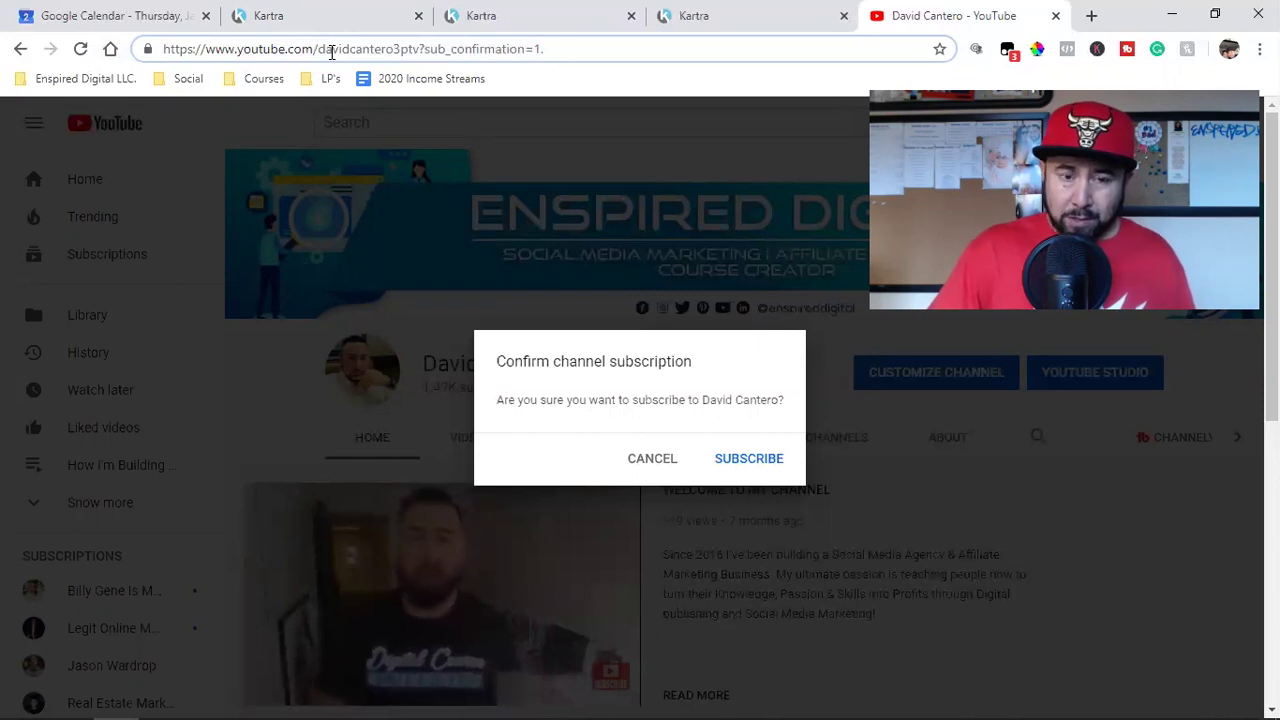
double_click(331, 52)
left_click(331, 52)
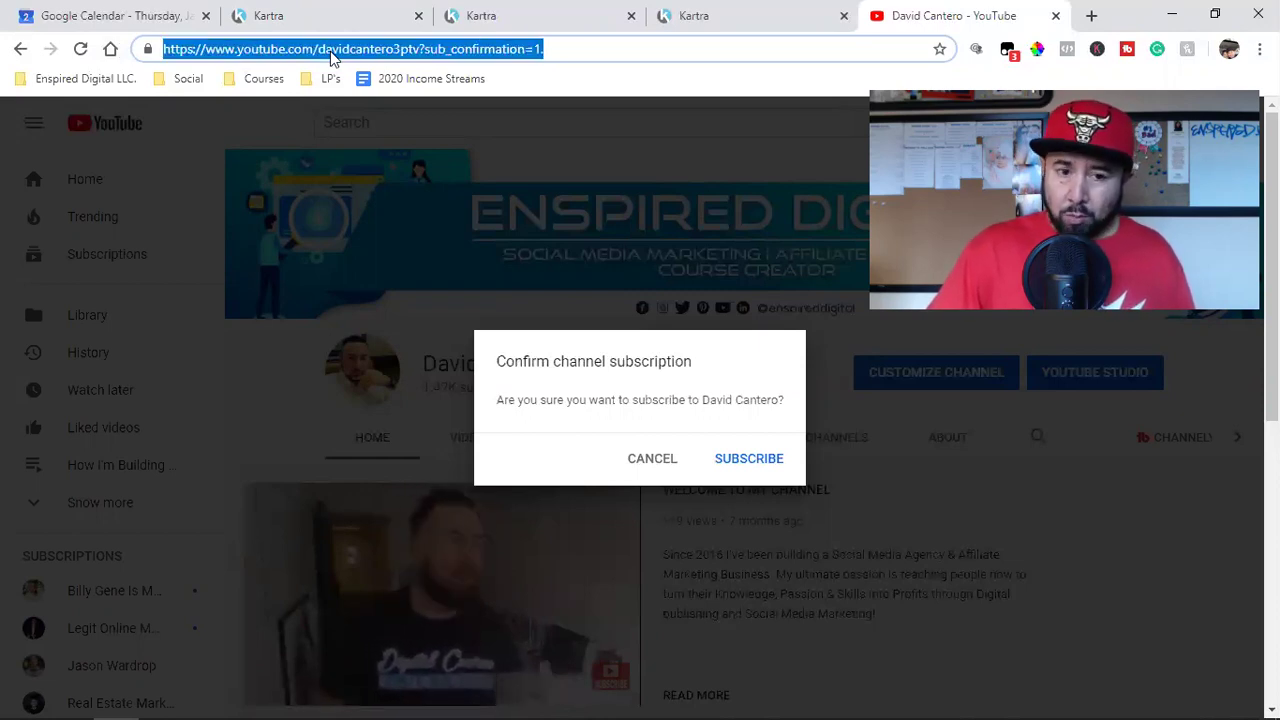
Step: Copy the ?sub_confirmation=1. ending of the channel URL
left_click(417, 50)
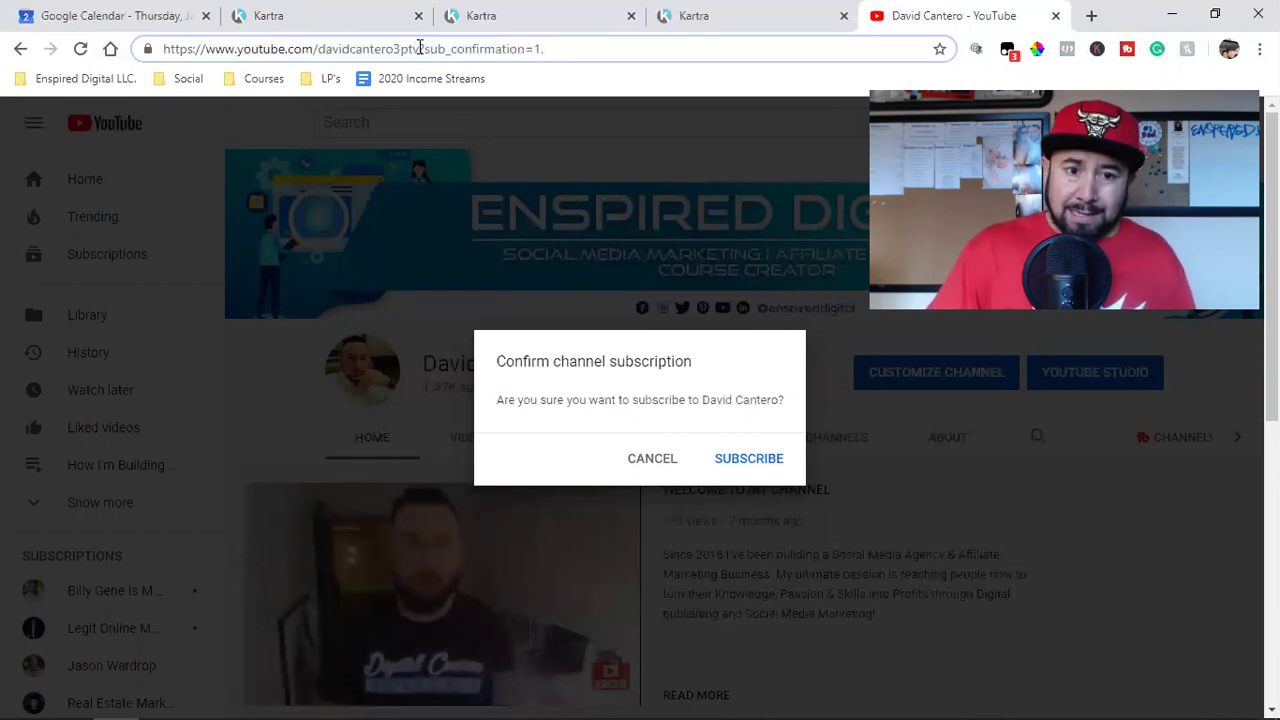
left_click_drag(421, 48, 549, 54)
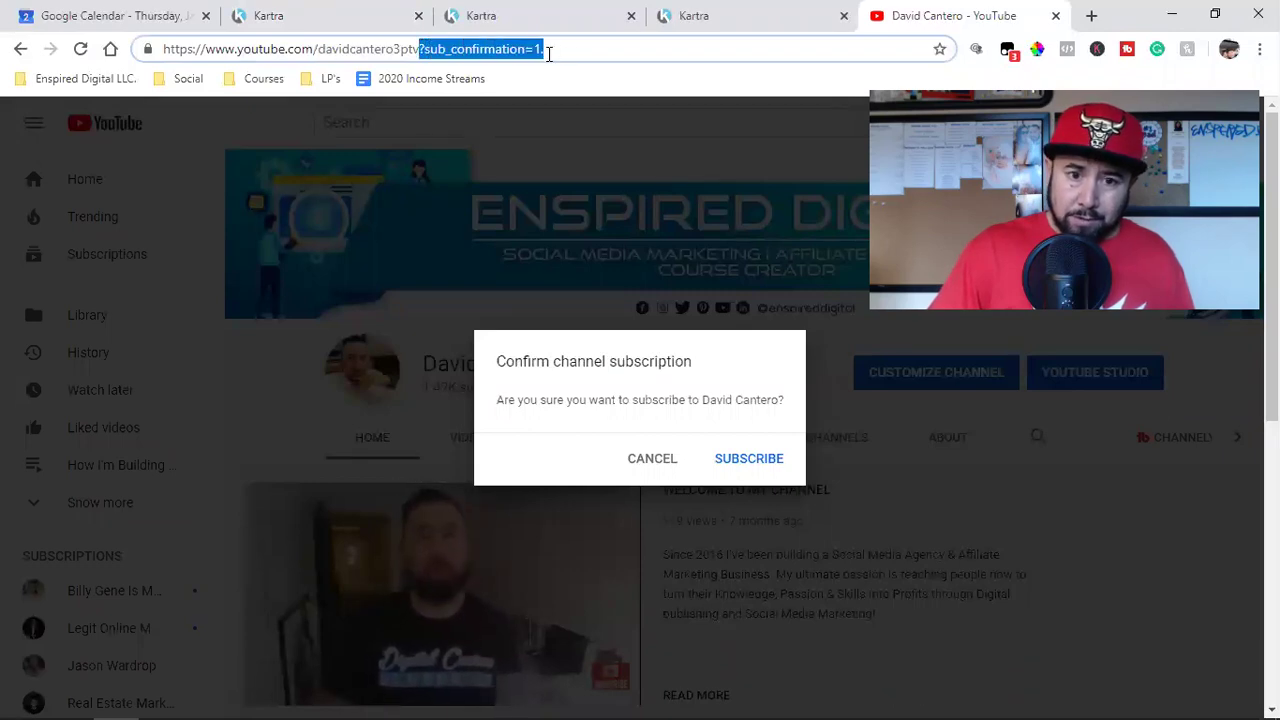
right_click(489, 58)
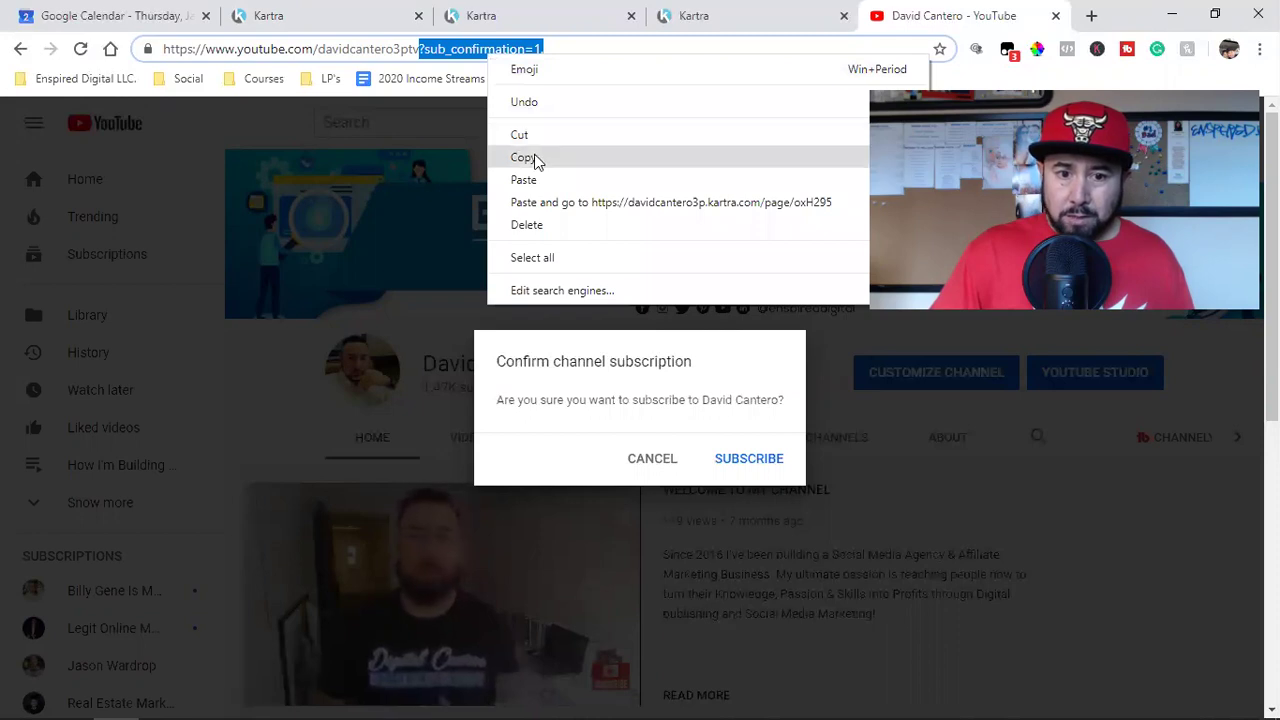
left_click(534, 158)
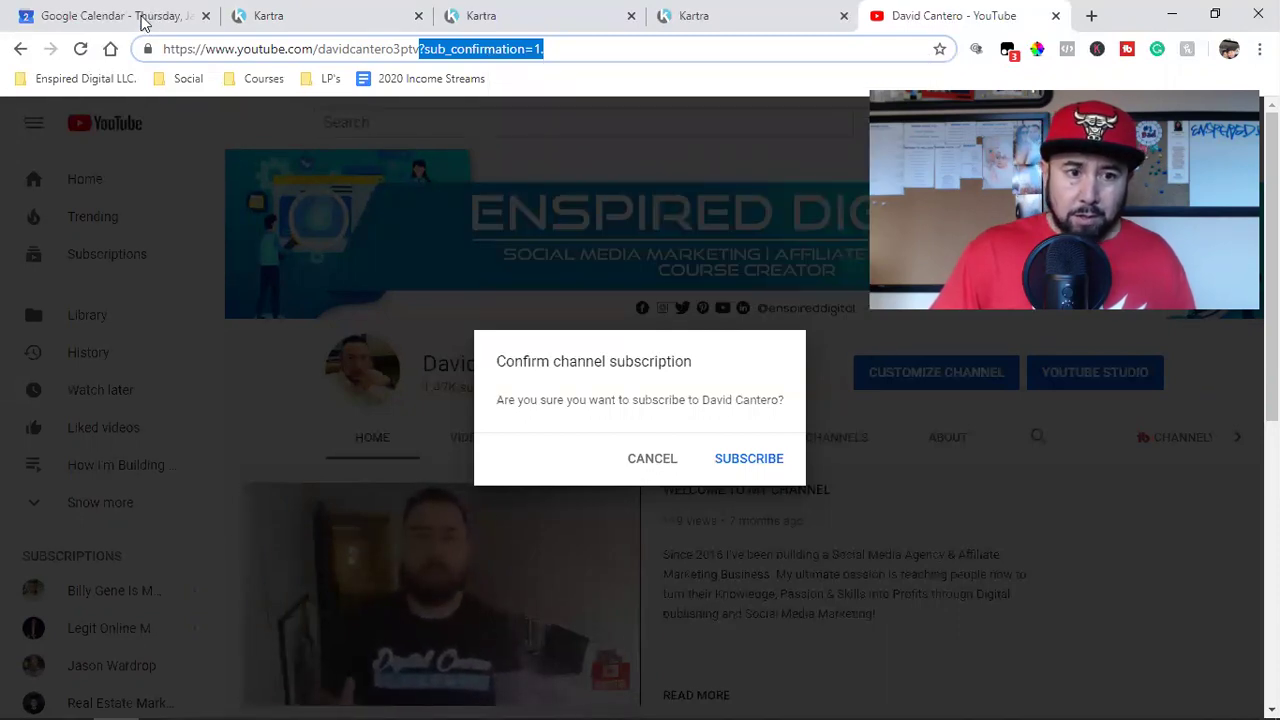
left_click(143, 17)
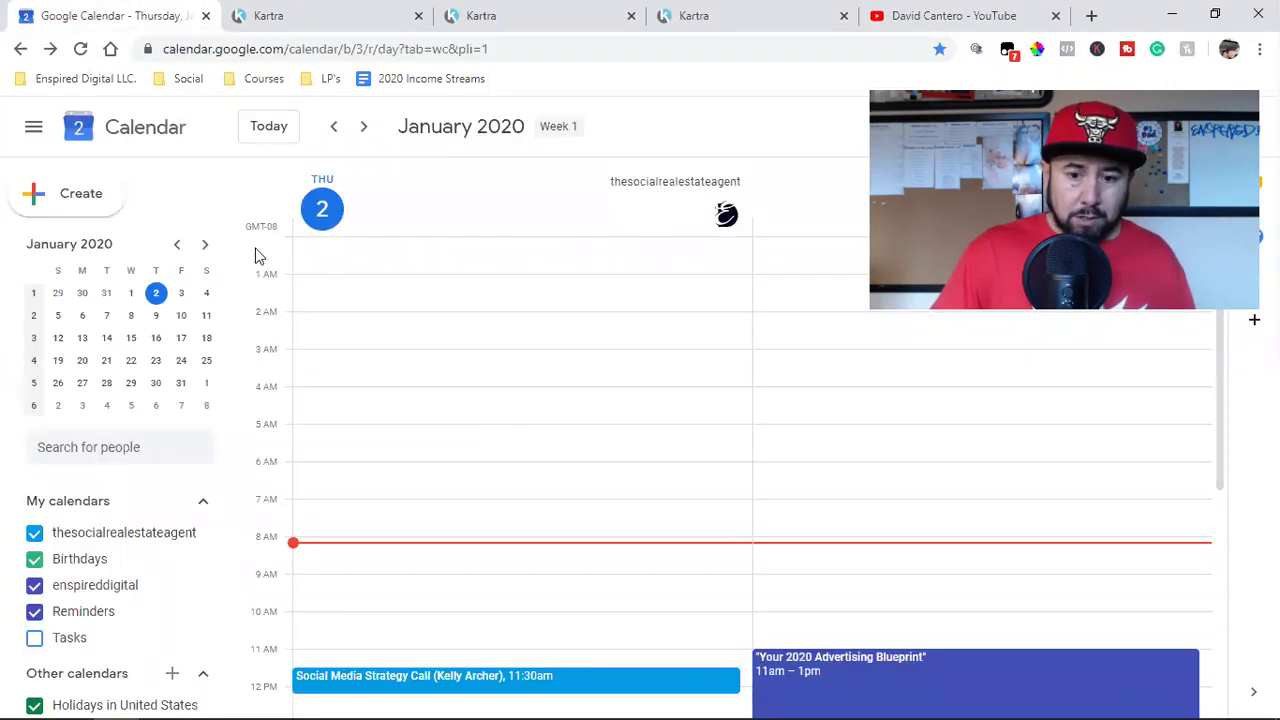
Step: Create a new calendar event and paste ?sub_confirmation=1. into its description
left_click(71, 198)
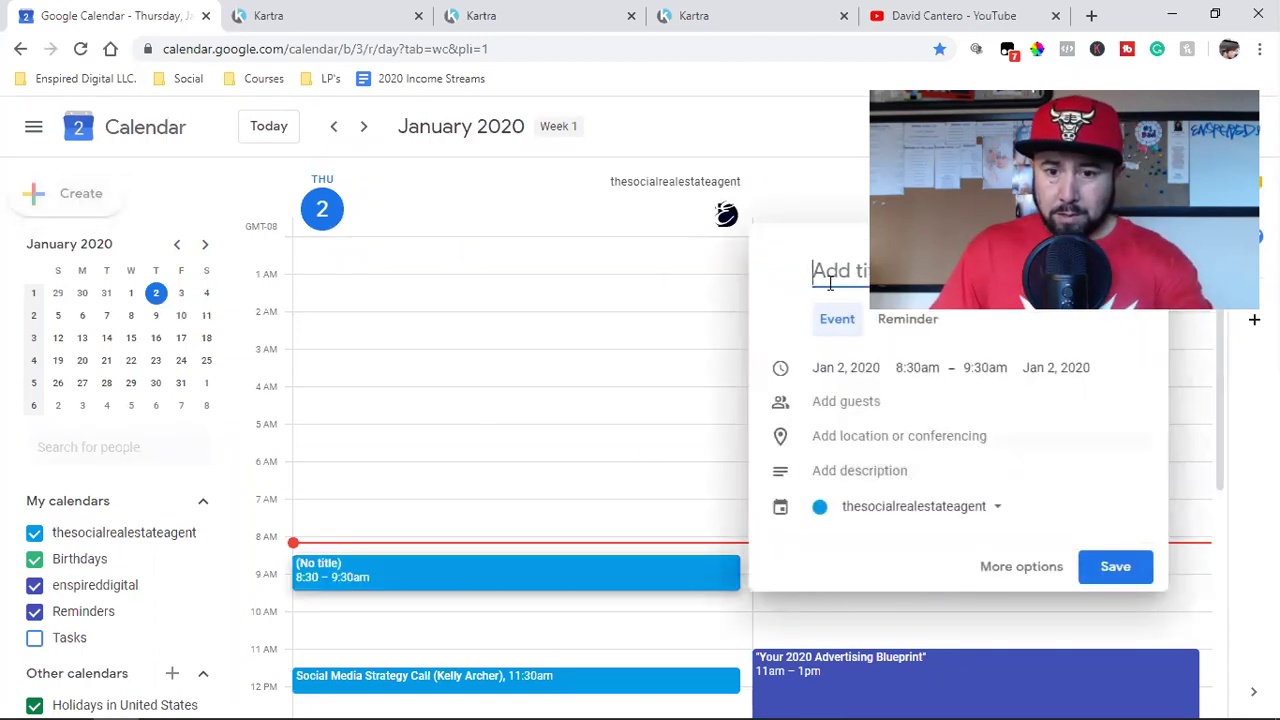
left_click(1010, 576)
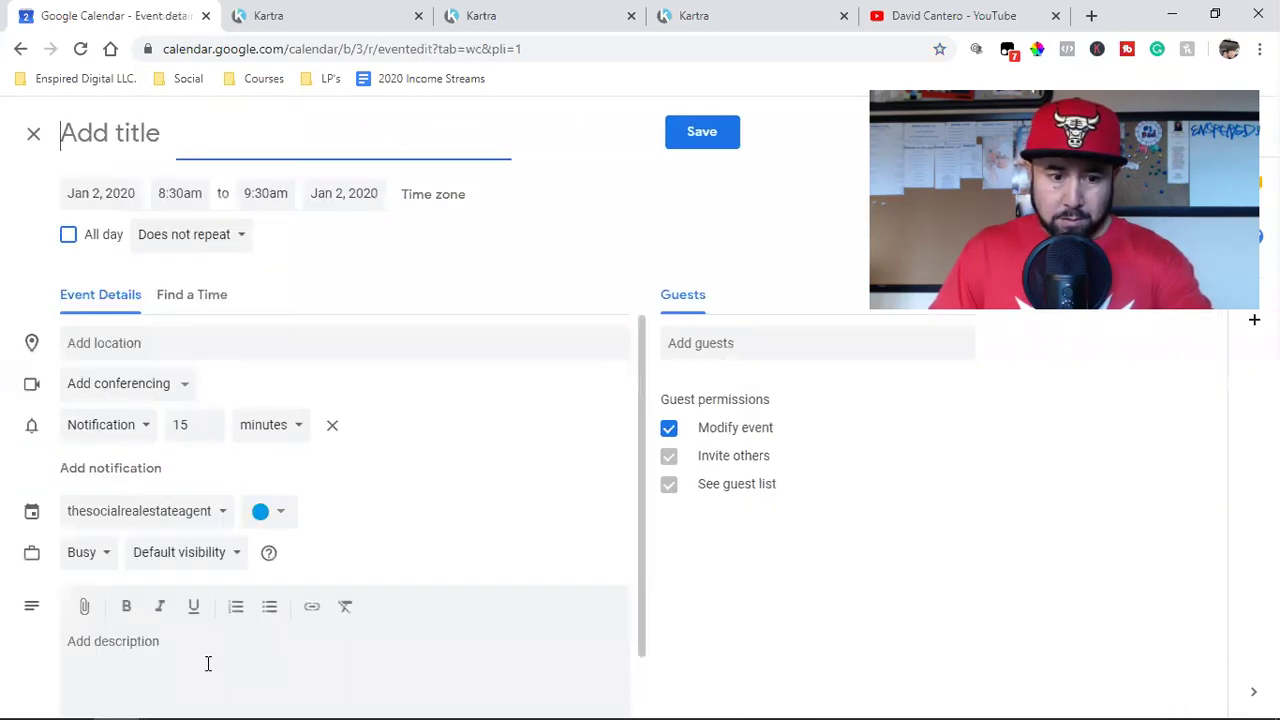
left_click(167, 677)
key("ctrl+v")
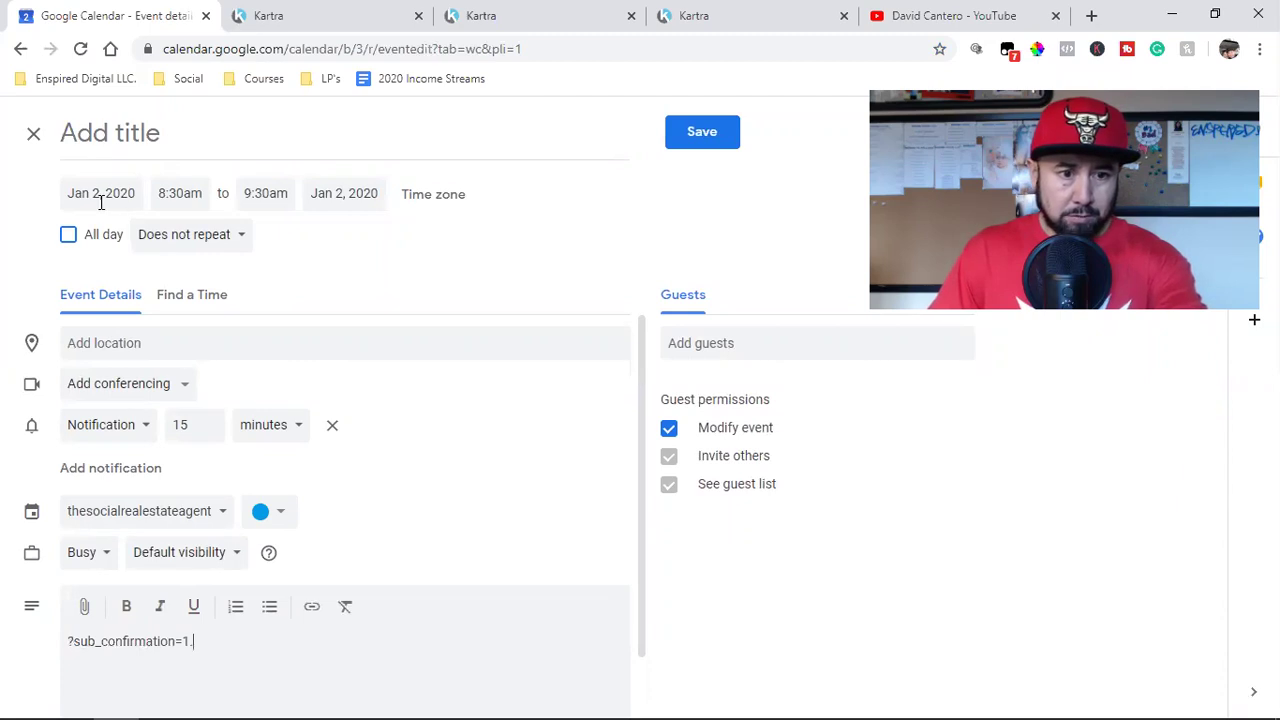
mouse_move(497, 699)
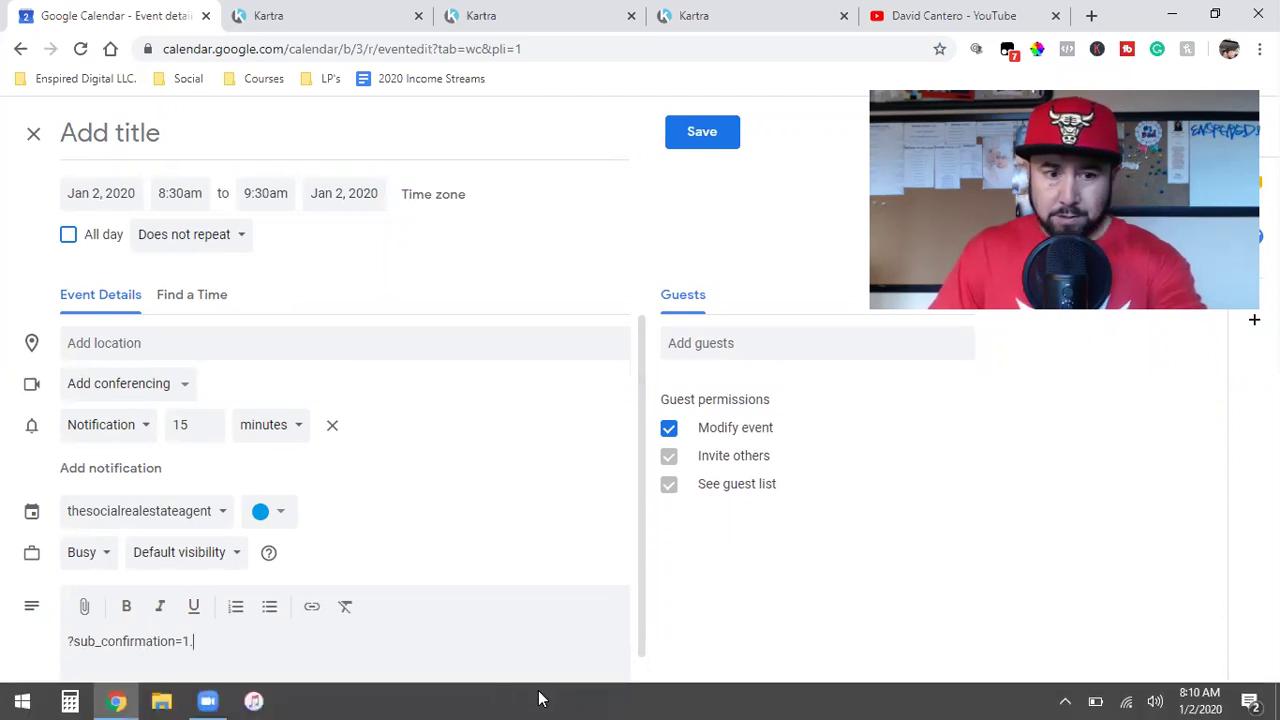
Step: Set the event's start and end times both to 9:00am
left_click(185, 193)
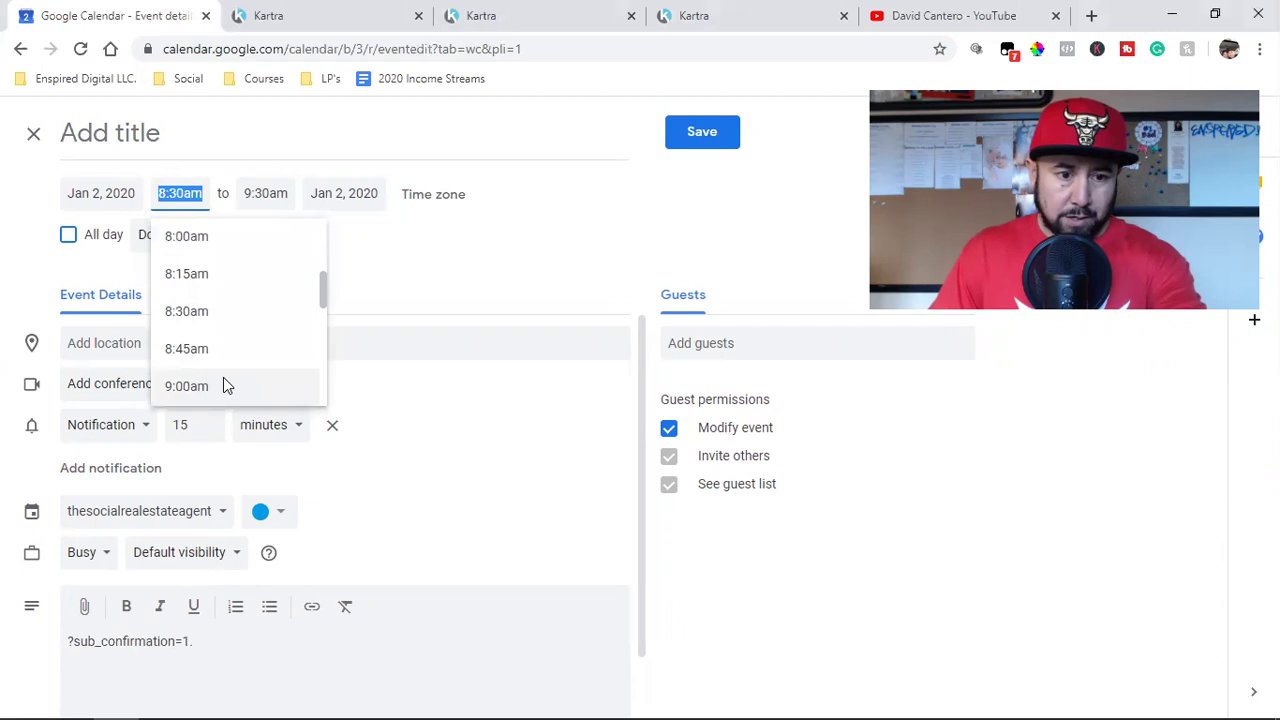
left_click(223, 377)
left_click(270, 194)
scroll(310, 320, "up", 1)
left_click(268, 237)
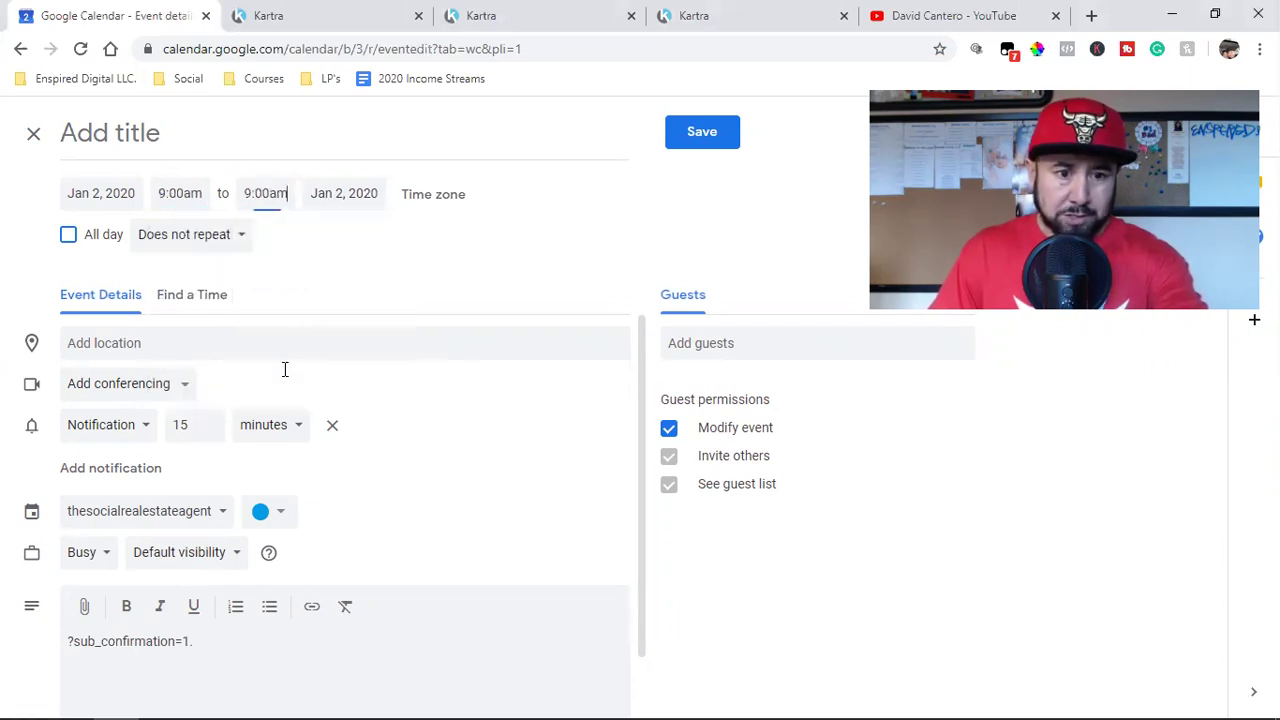
triple_click(148, 645)
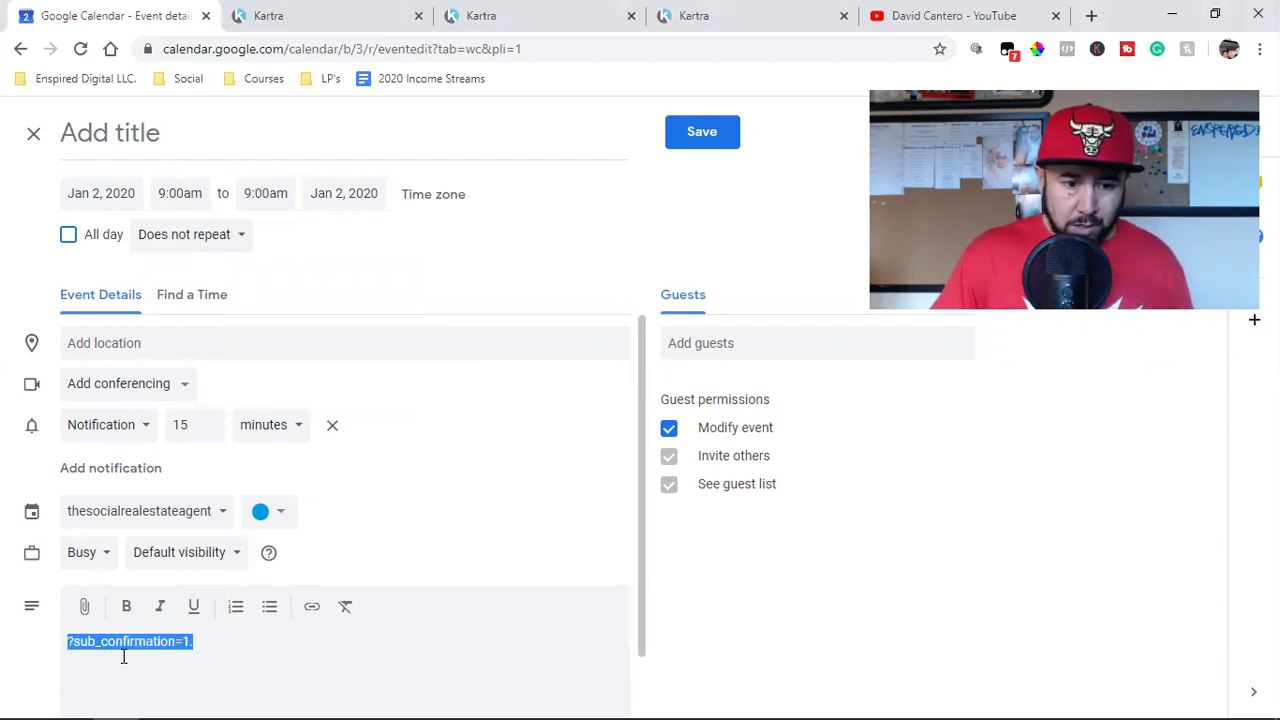
left_click(213, 641)
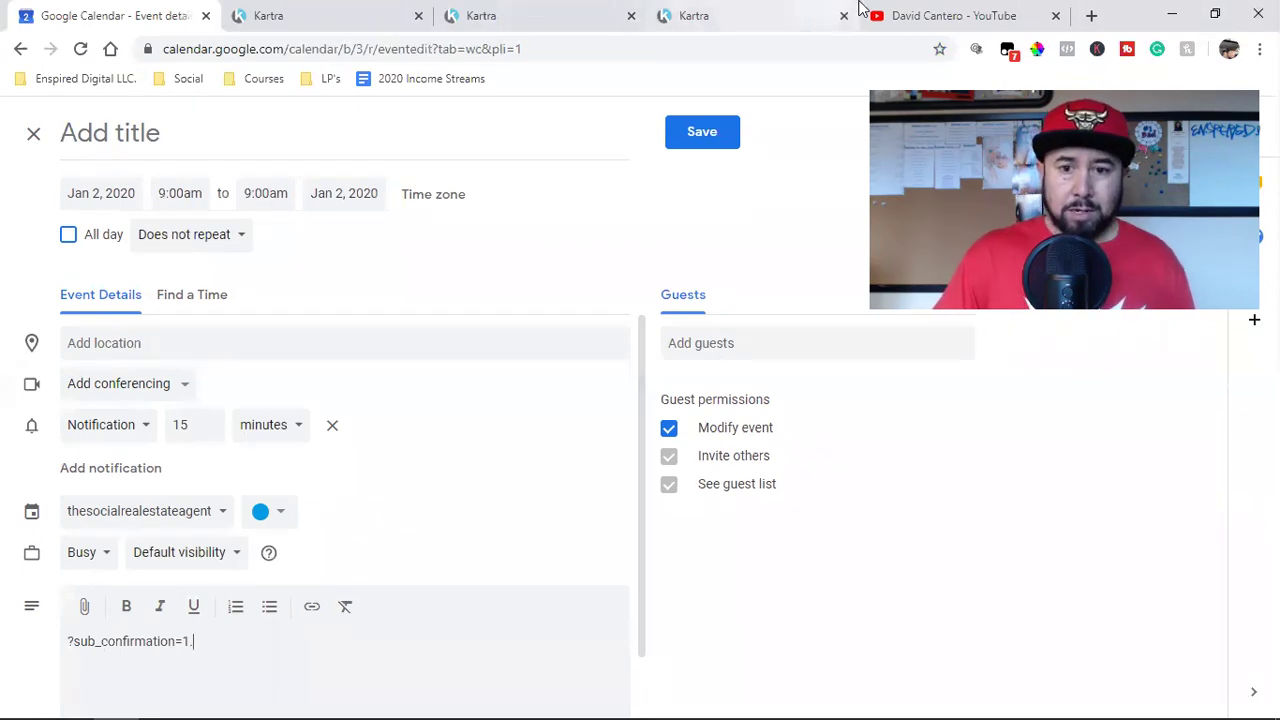
left_click(875, 15)
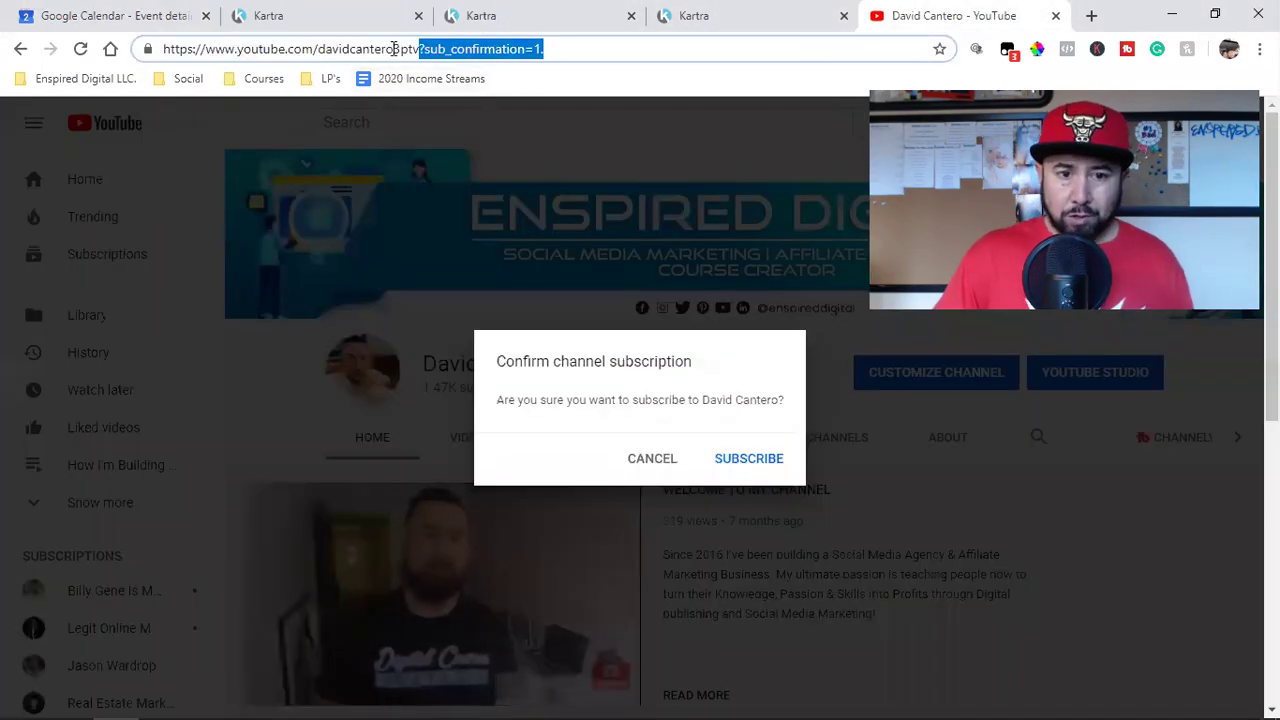
Step: Select the channel-name part of the YouTube URL, then check the Kartra page editor
double_click(395, 50)
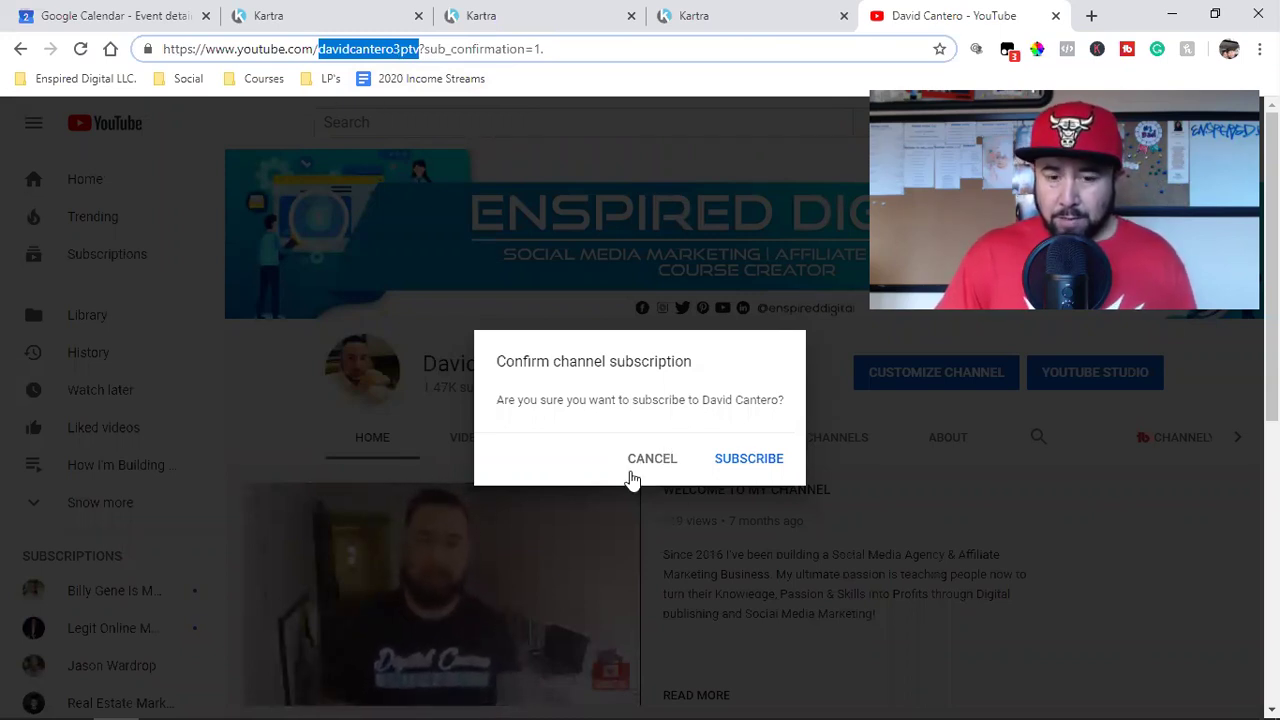
left_click(526, 12)
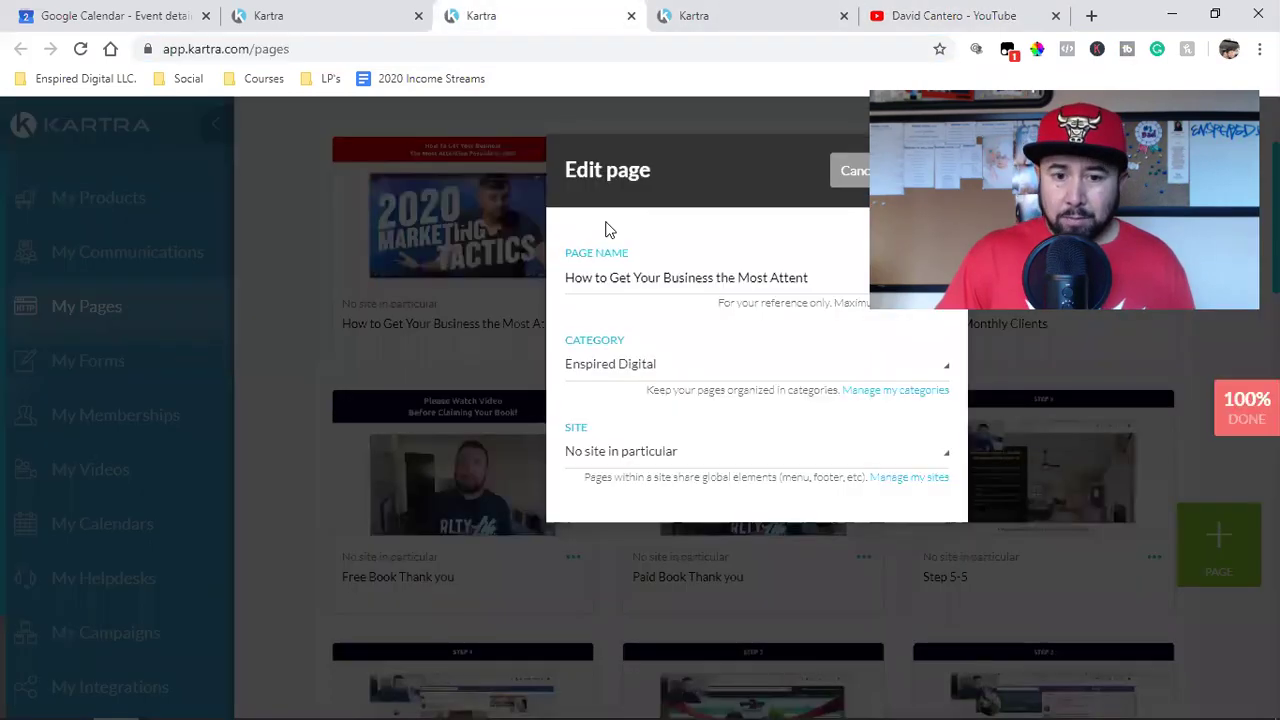
key("ctrl+Tab")
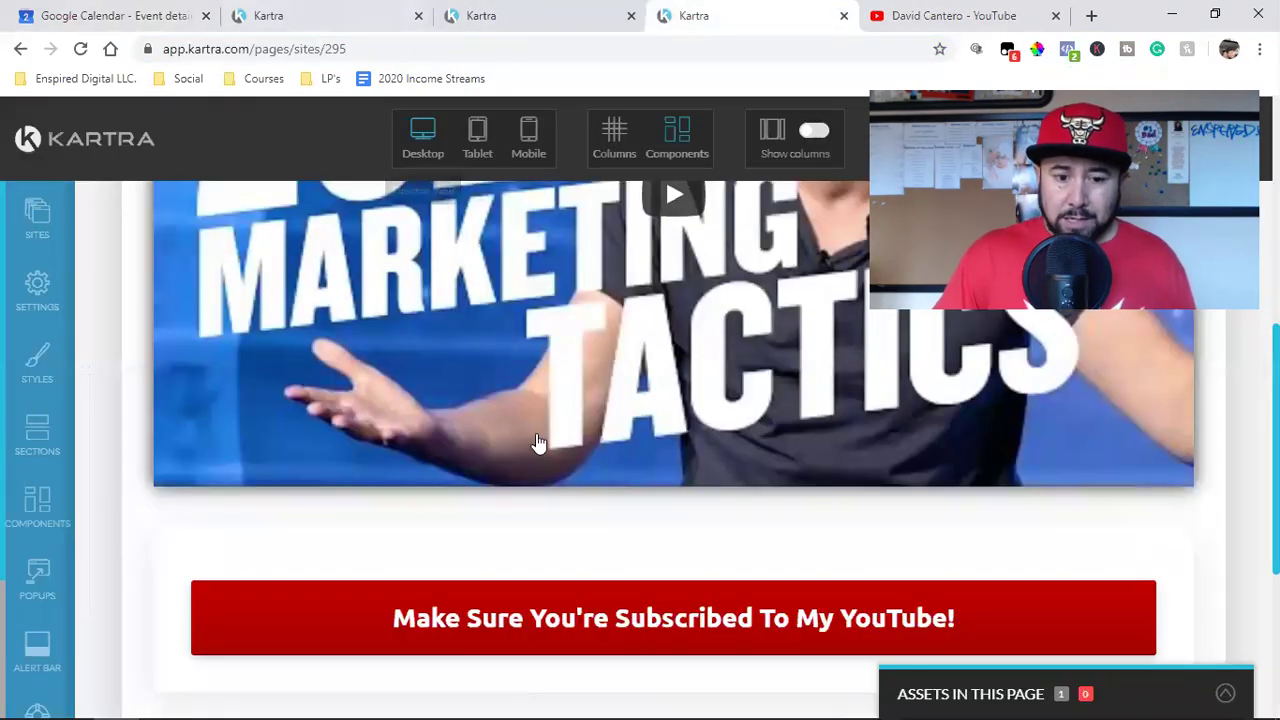
Step: Copy the full YouTube channel URL ending in ?sub_confirmation=1 and return to the Kartra page editor
mouse_move(799, 637)
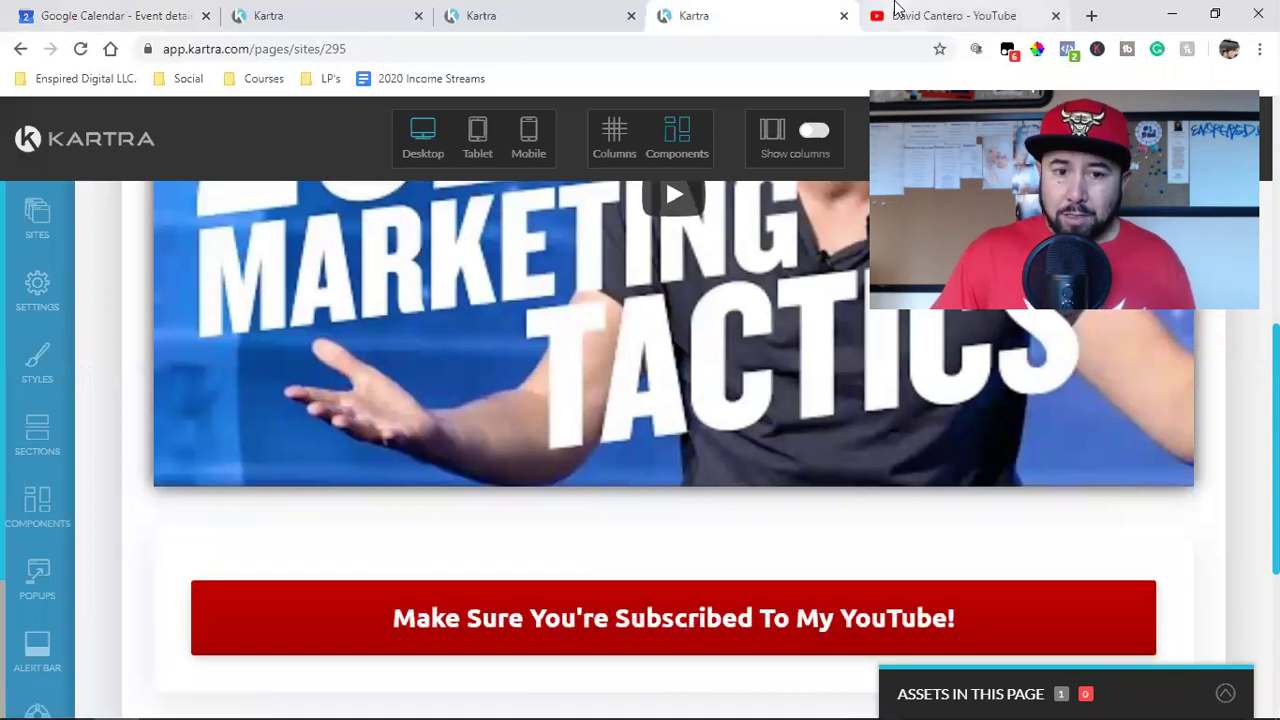
left_click(897, 8)
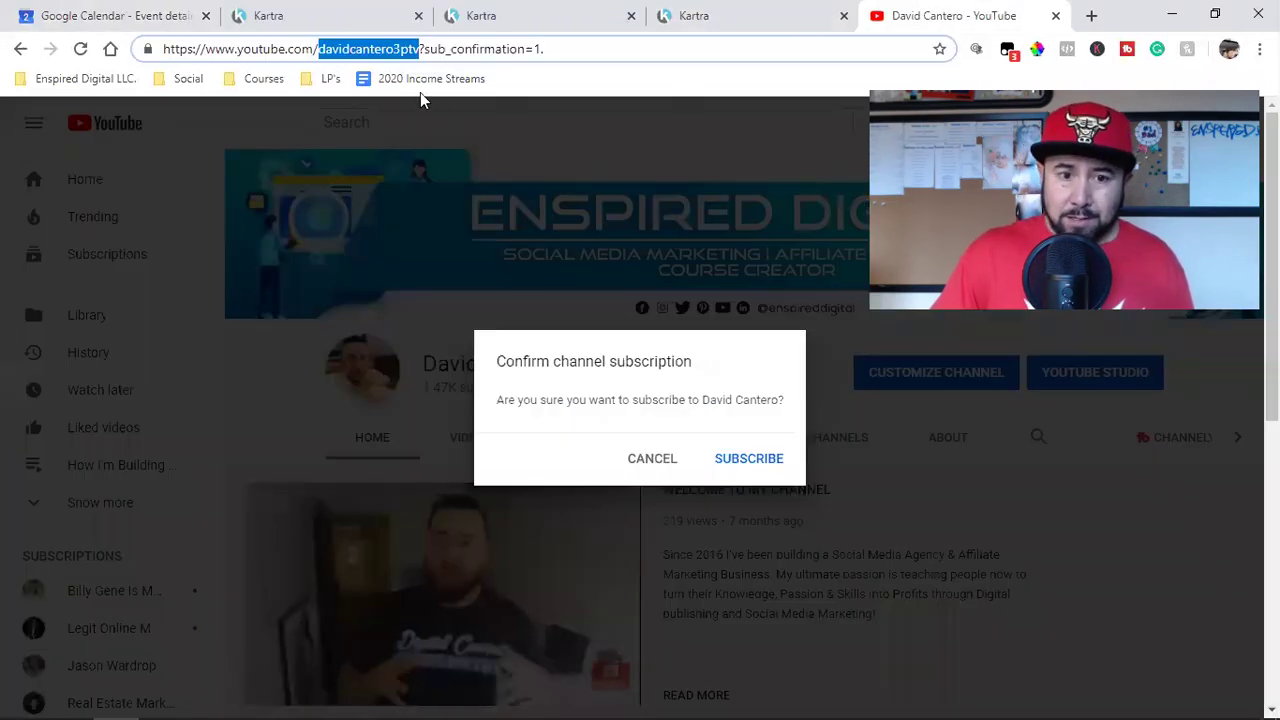
left_click(391, 49)
right_click(390, 50)
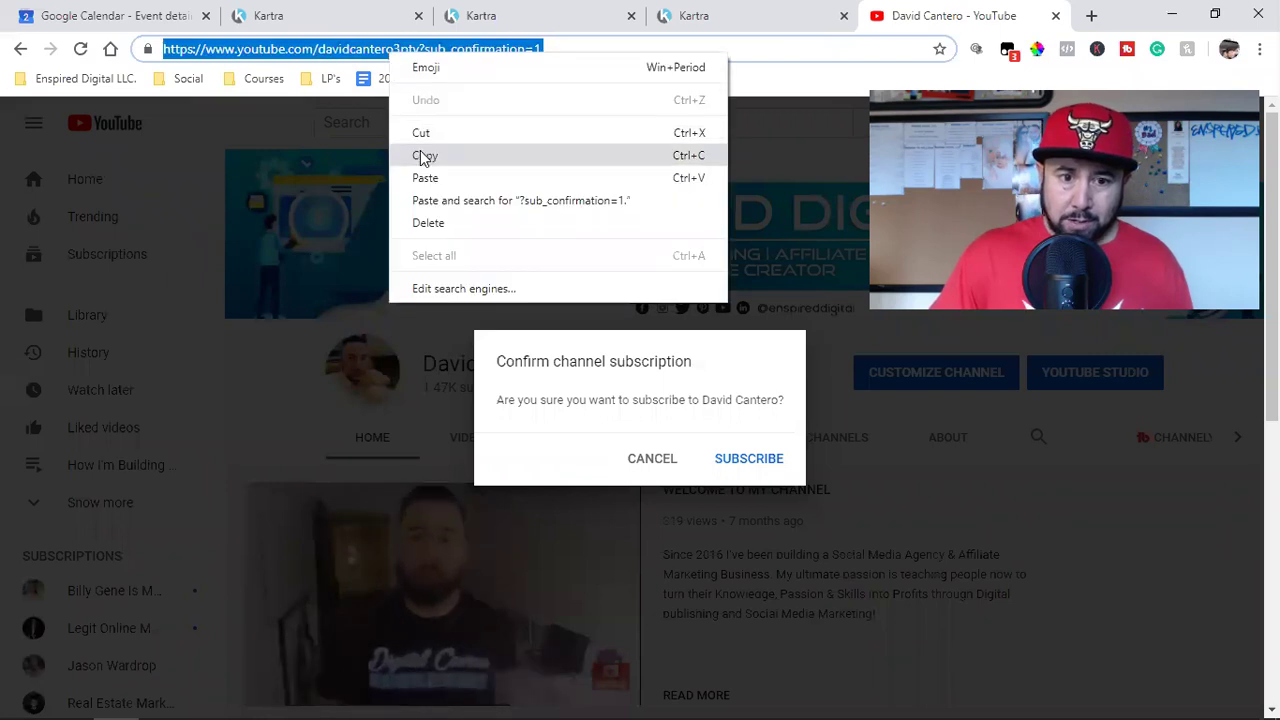
left_click(423, 156)
scroll(487, 623, "down", 1)
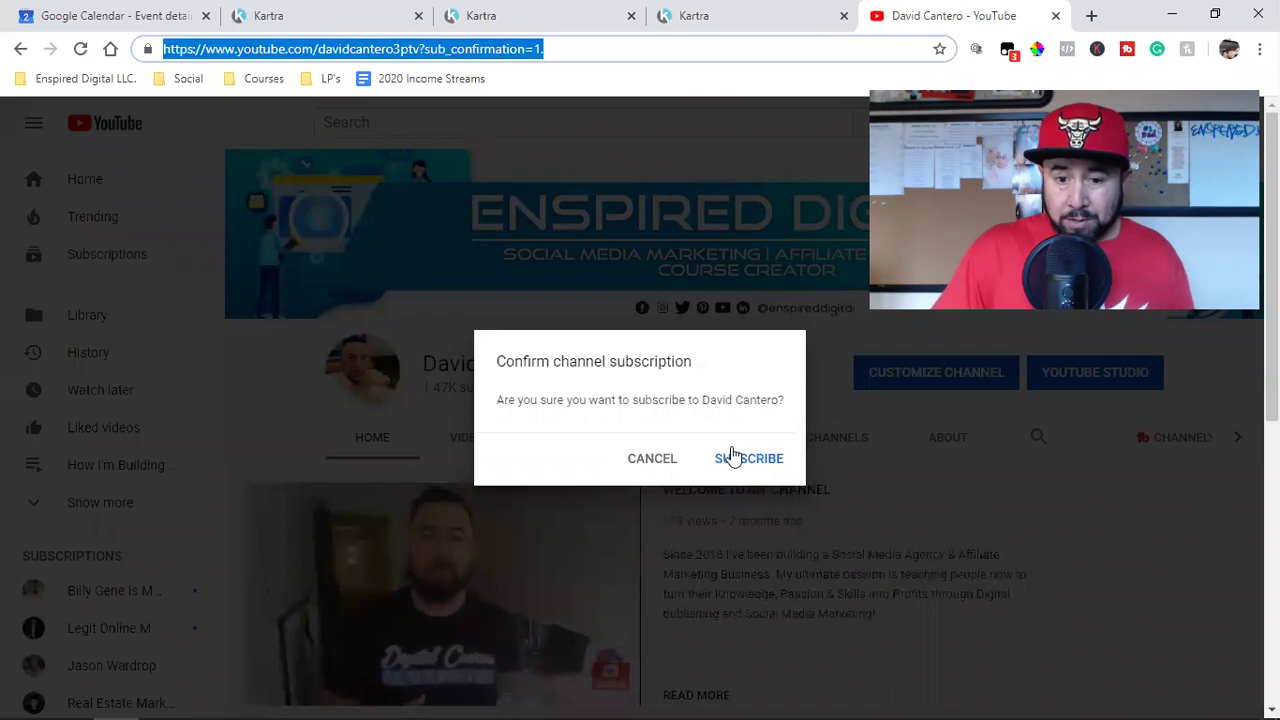
left_click(690, 14)
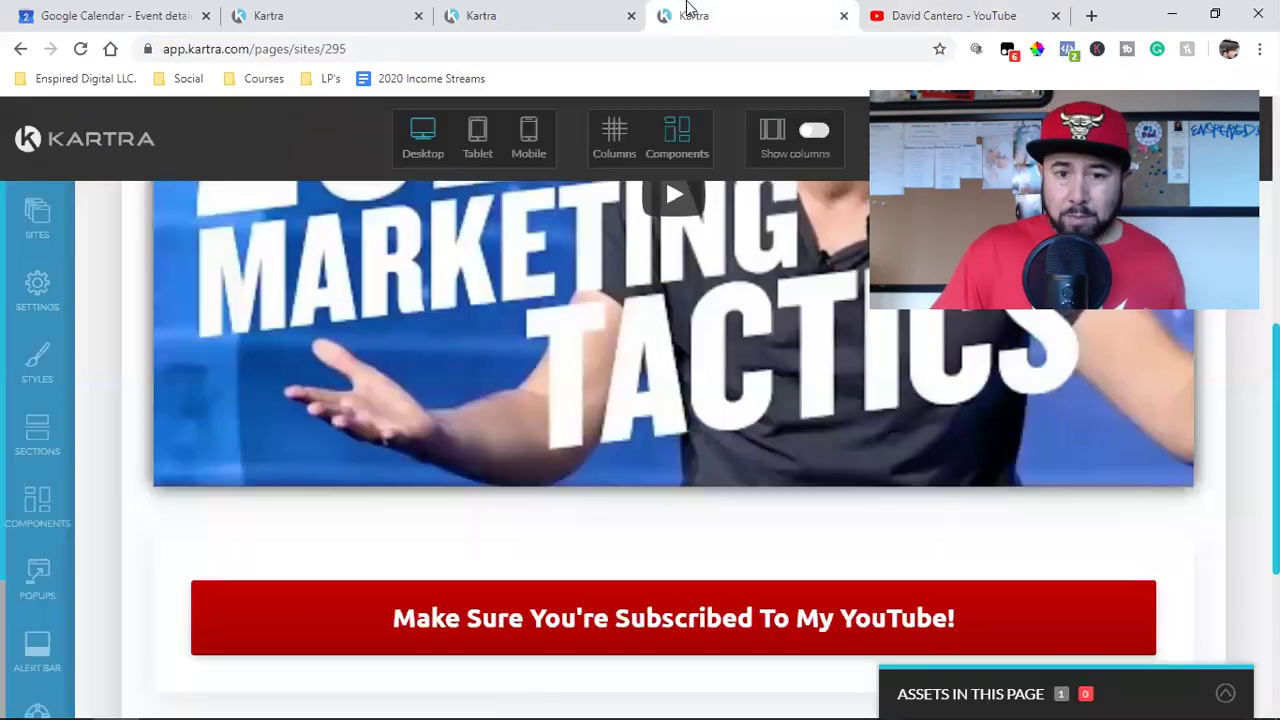
mouse_move(508, 630)
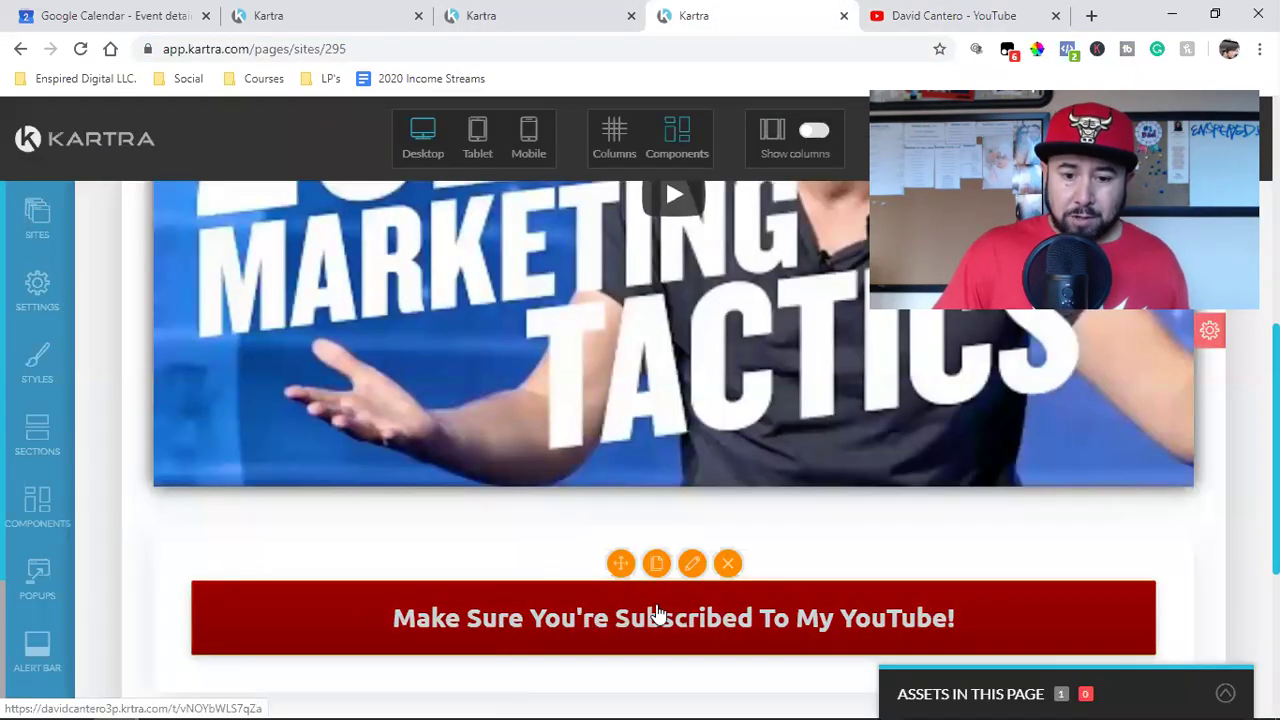
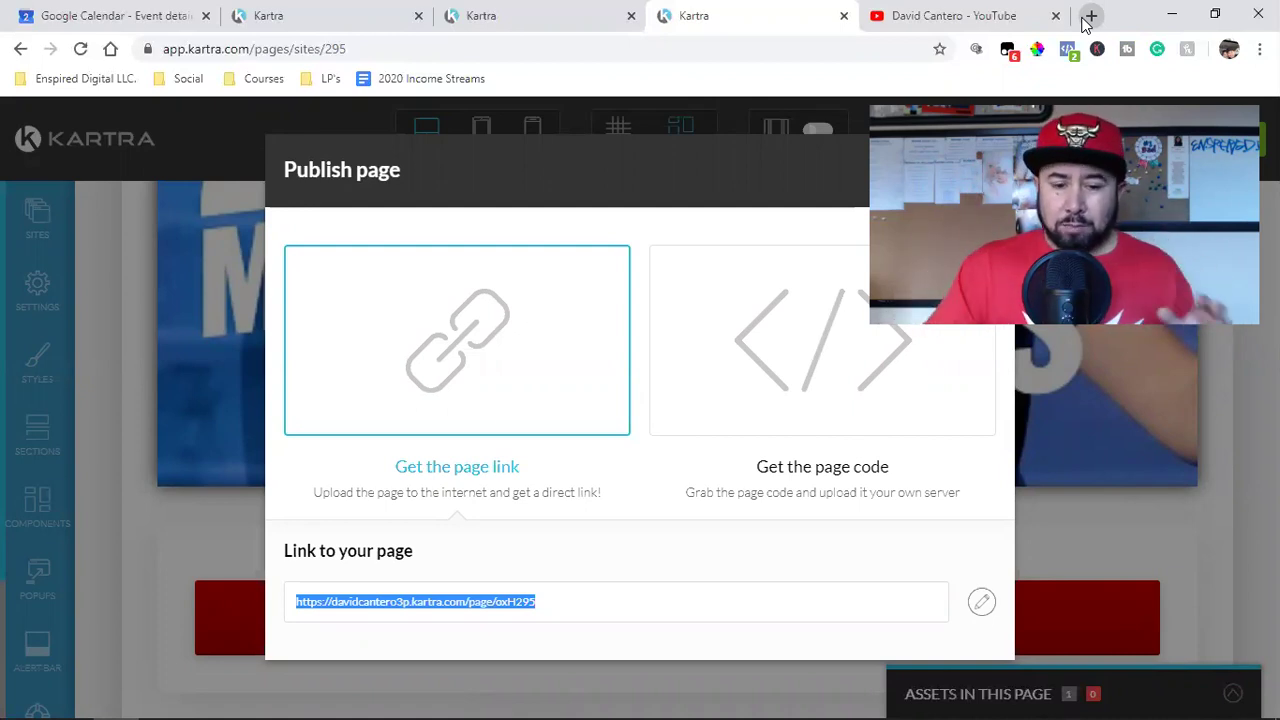
Step: Copy the published landing page's direct URL from the Publish page dialog
right_click(411, 603)
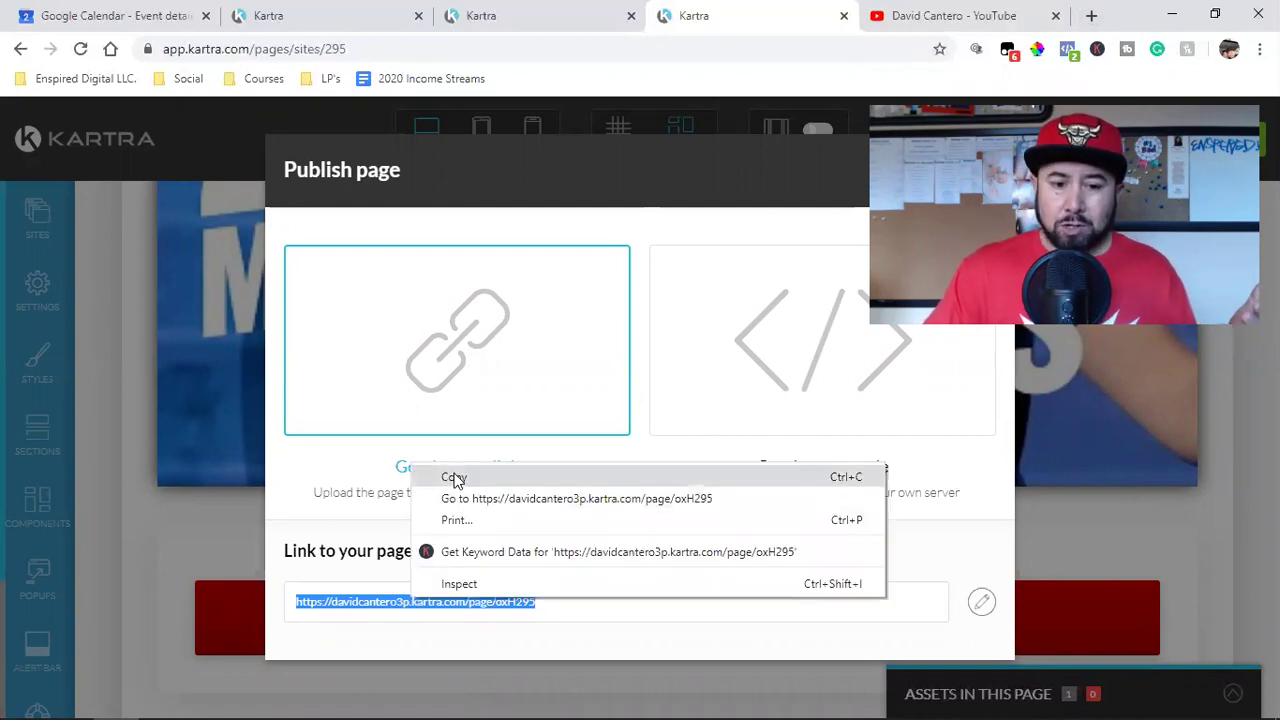
left_click(454, 481)
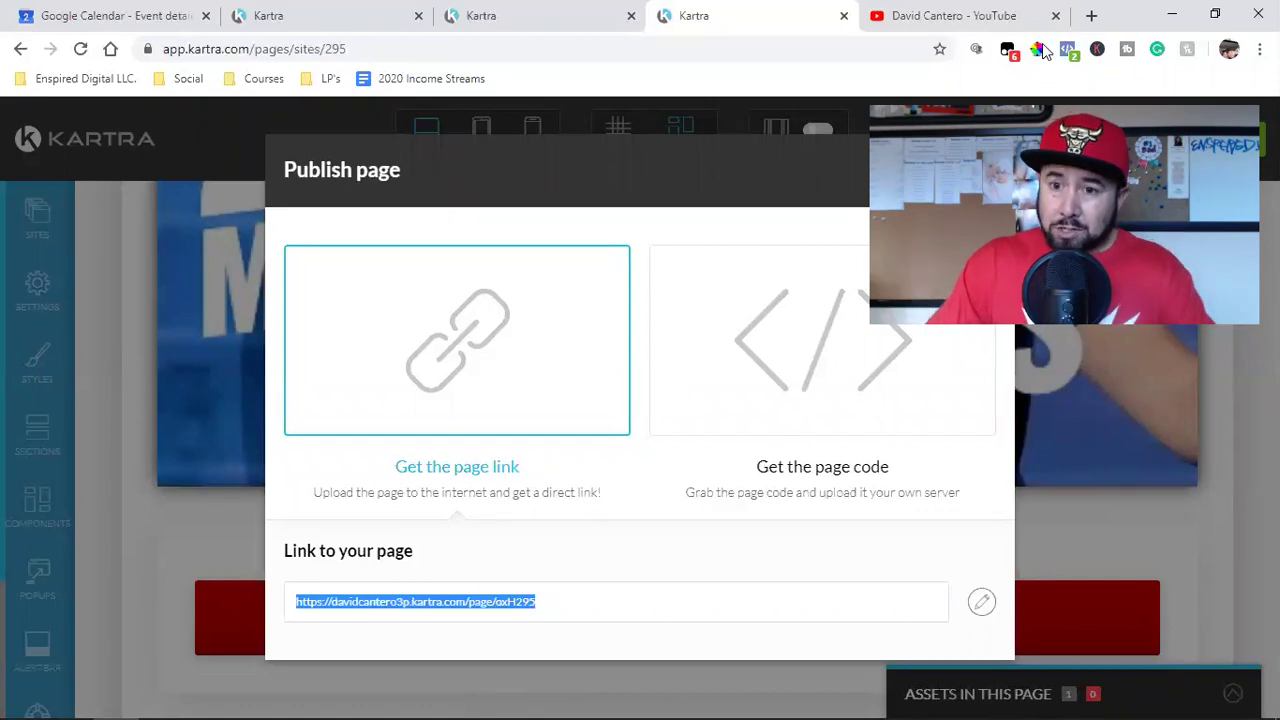
Step: Load the copied landing page link in a new browser tab
left_click(1091, 15)
key("ctrl+v")
key("Return")
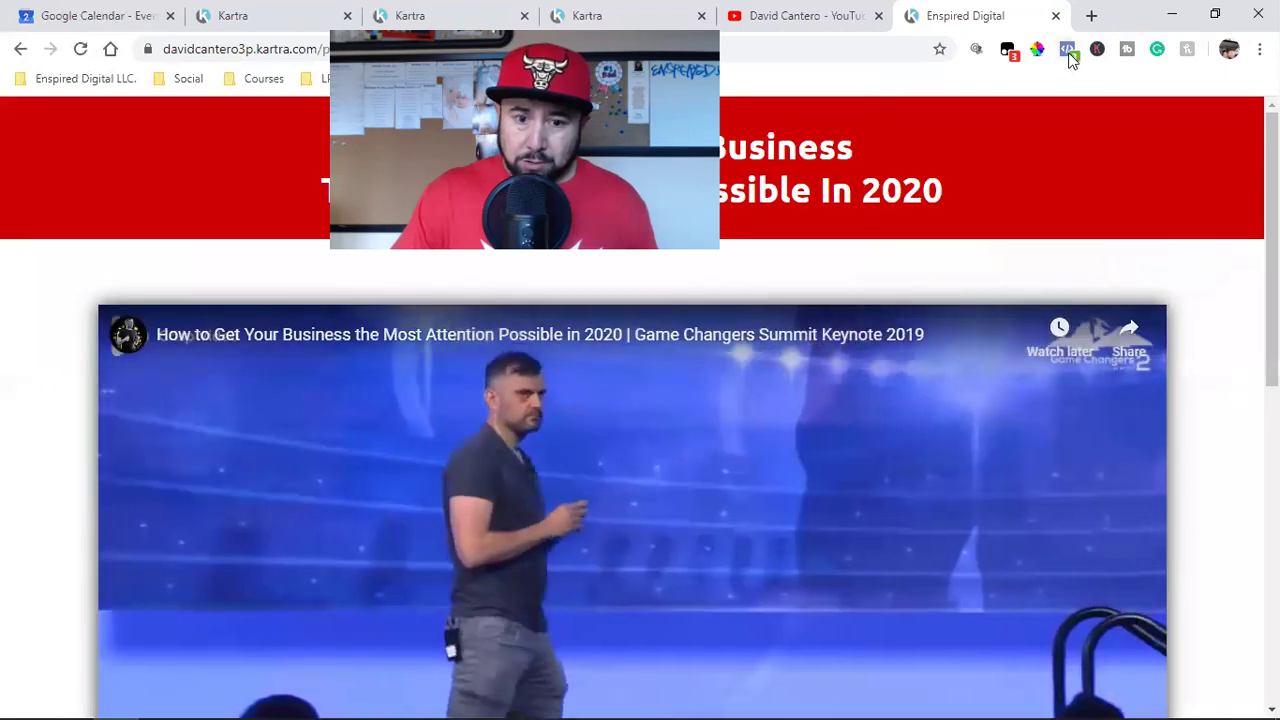
Step: Check the page's Facebook pixel, then test its subscribe-to-YouTube link
left_click(1067, 49)
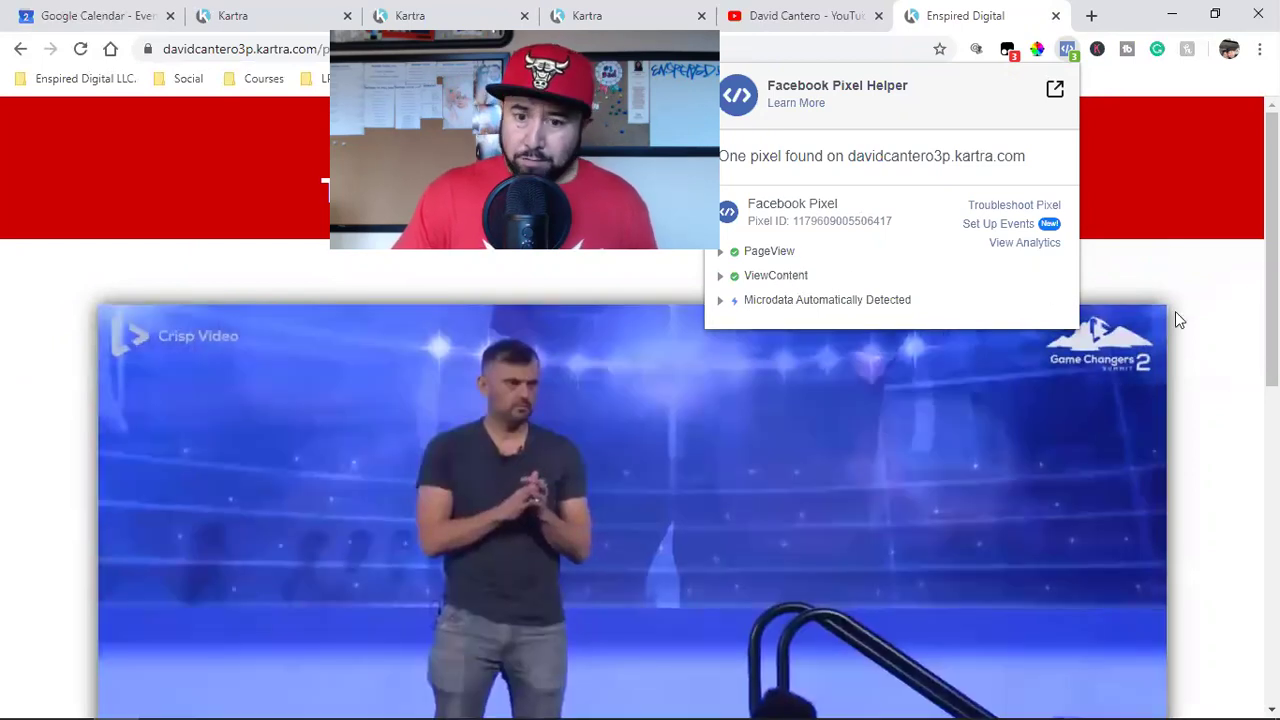
left_click(1220, 349)
scroll(1003, 352, "down", 5)
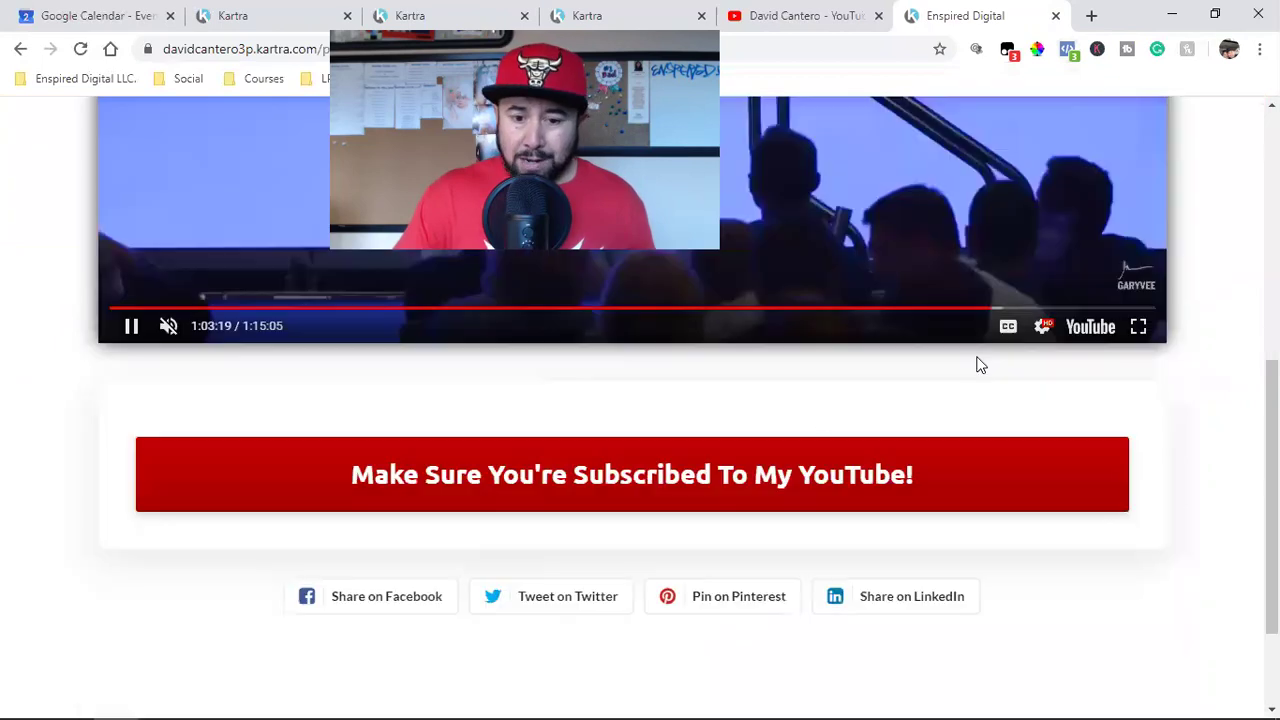
left_click(362, 472)
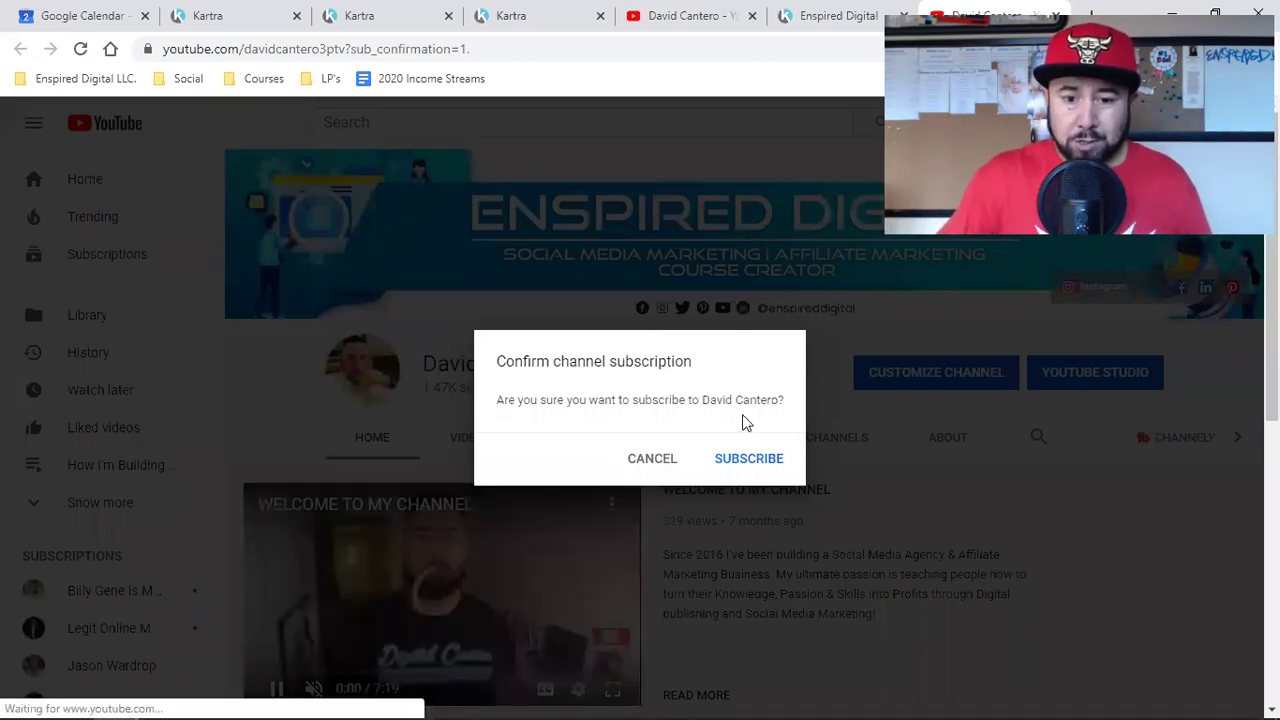
Step: Cancel YouTube's subscription prompt, pause the channel trailer, and return to the Kartra pages tab
left_click(660, 467)
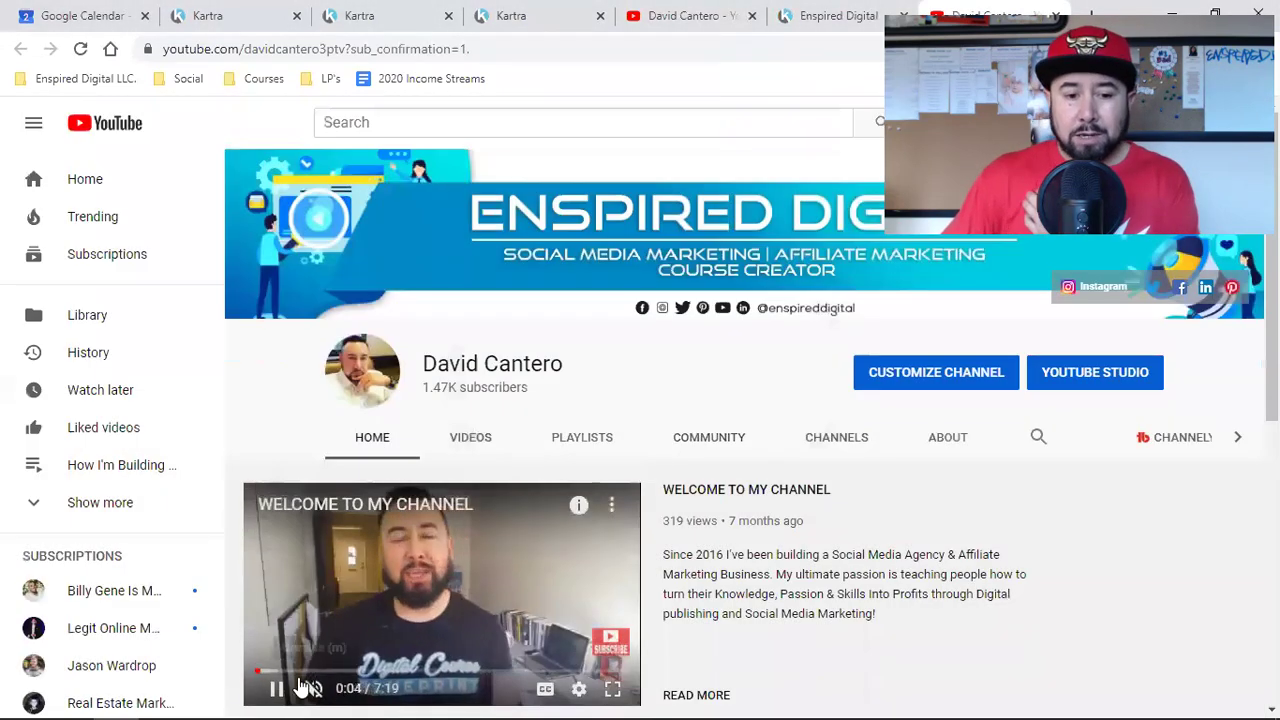
left_click(280, 689)
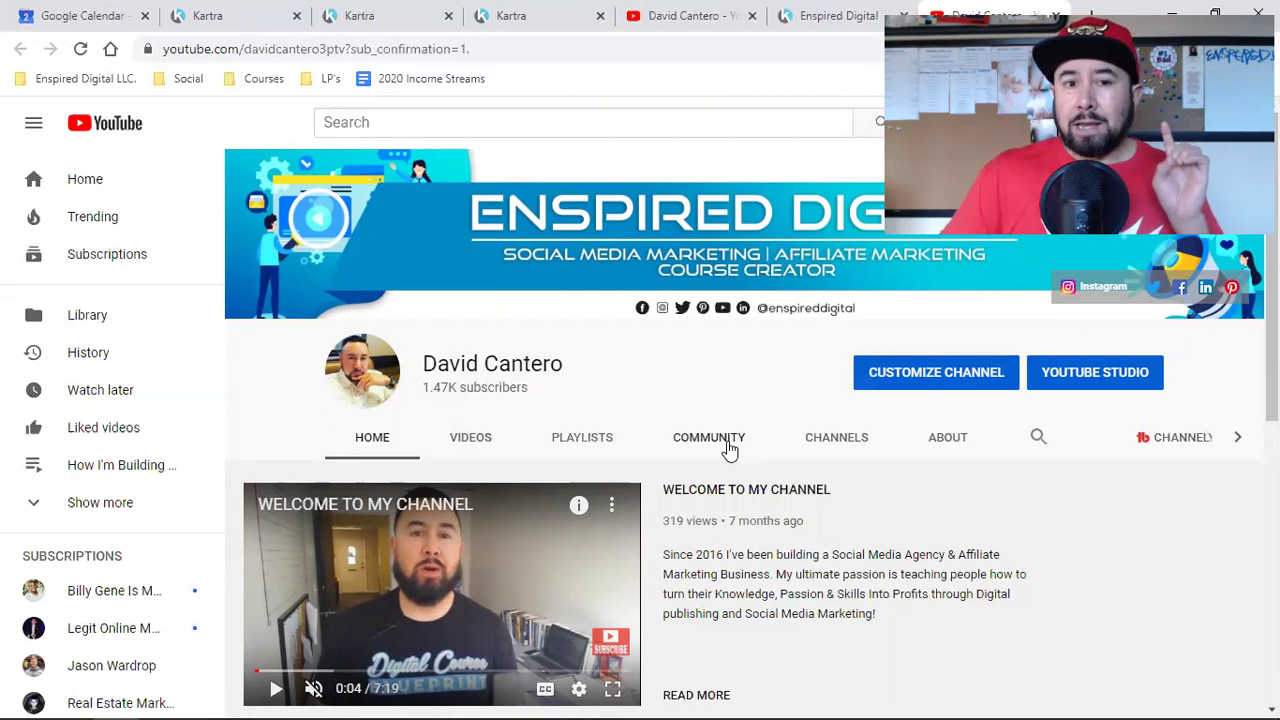
left_click(383, 10)
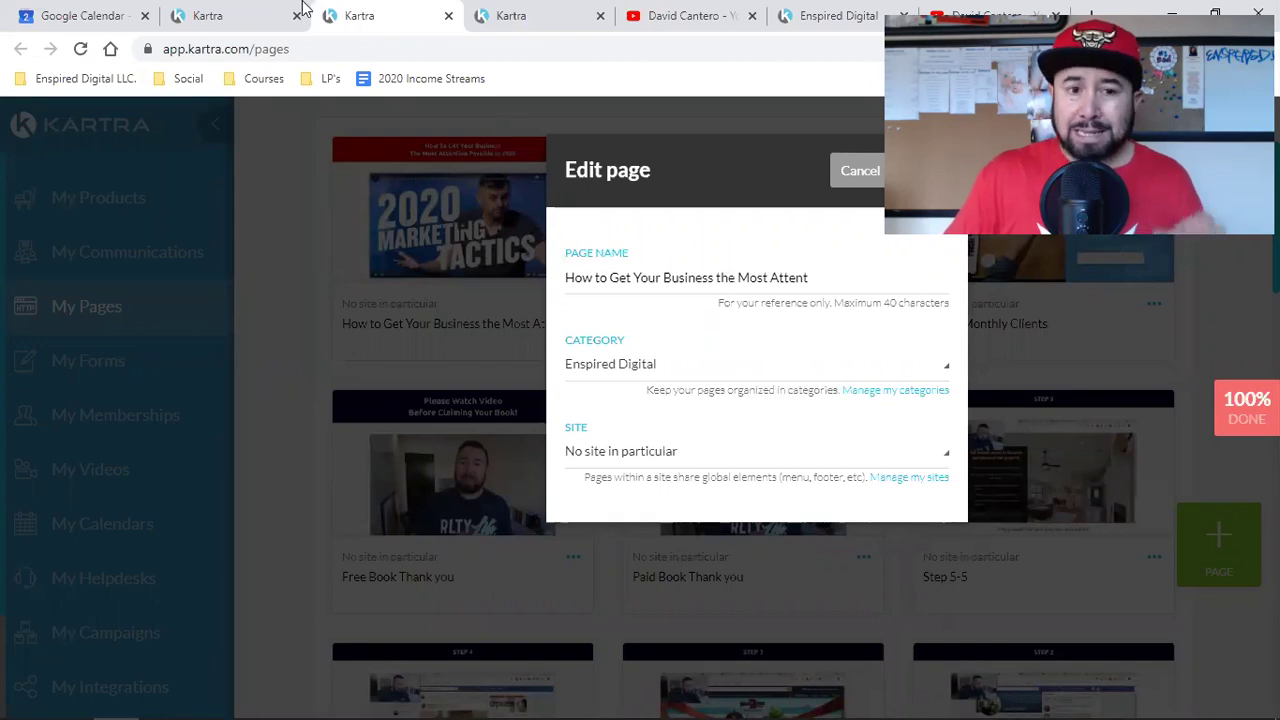
Step: Send a test of the broadcast email to your own email address
left_click(243, 10)
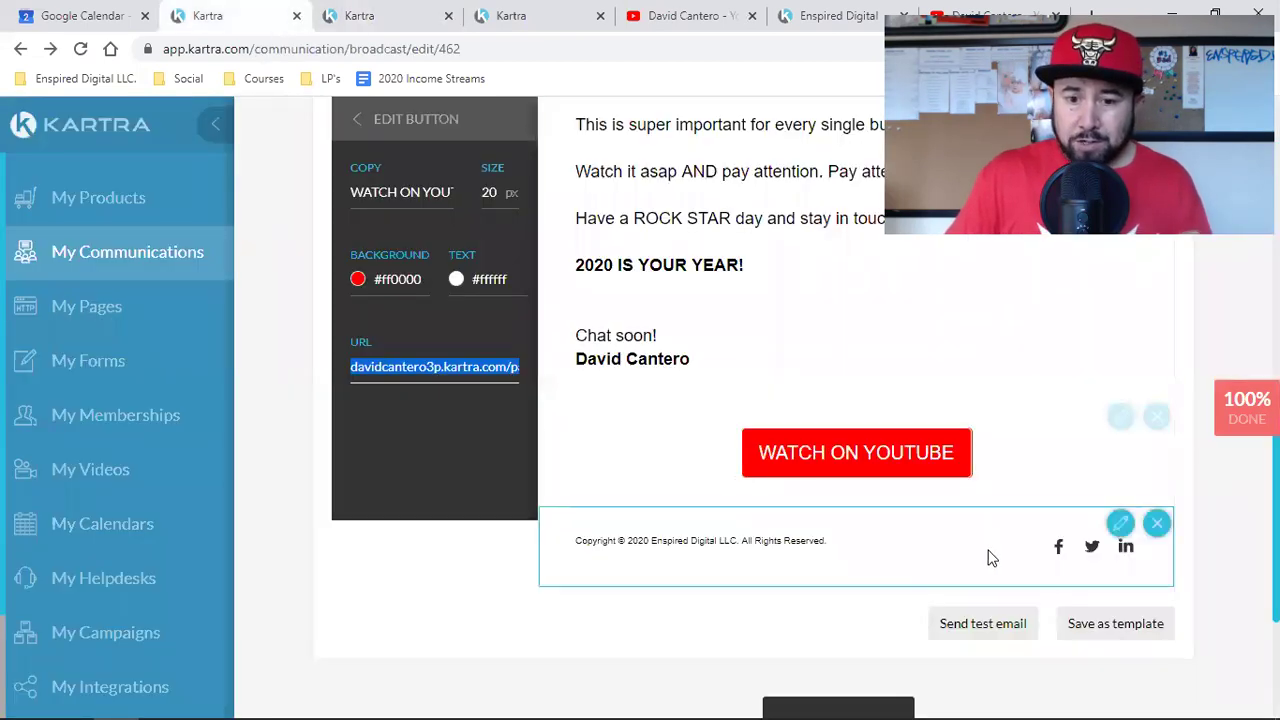
scroll(1068, 266, "up", 6)
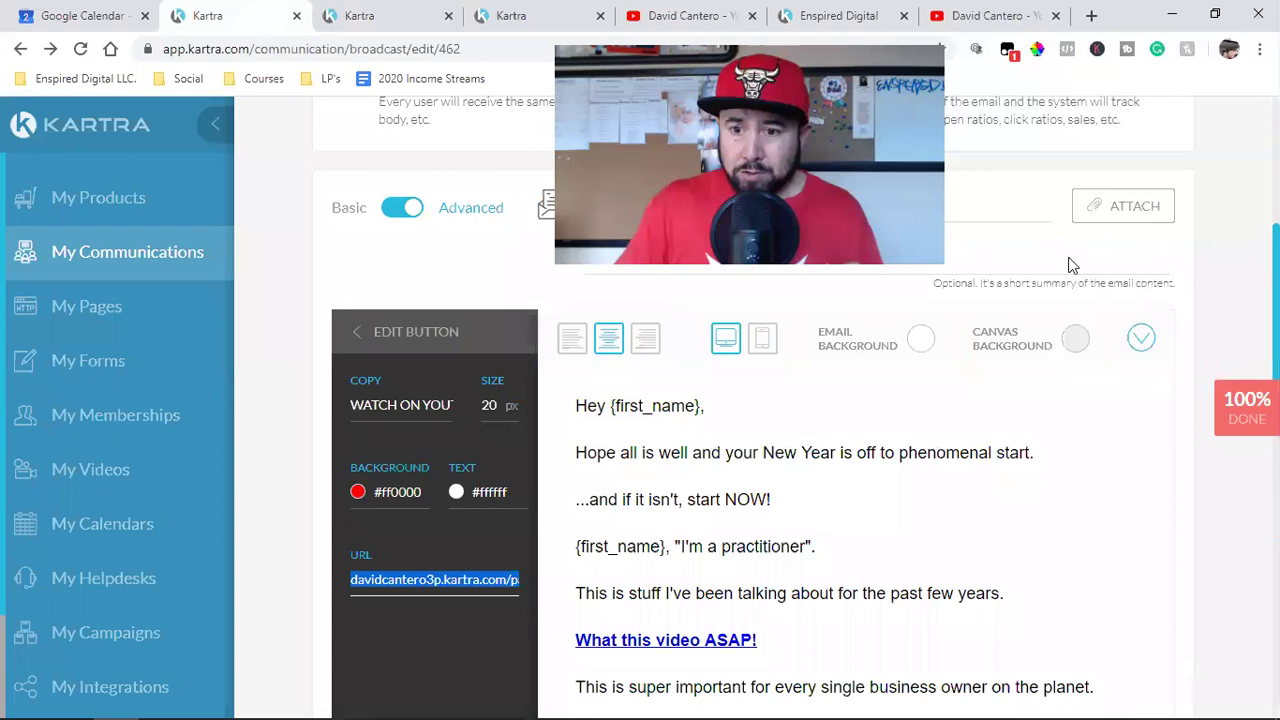
scroll(1123, 371, "down", 8)
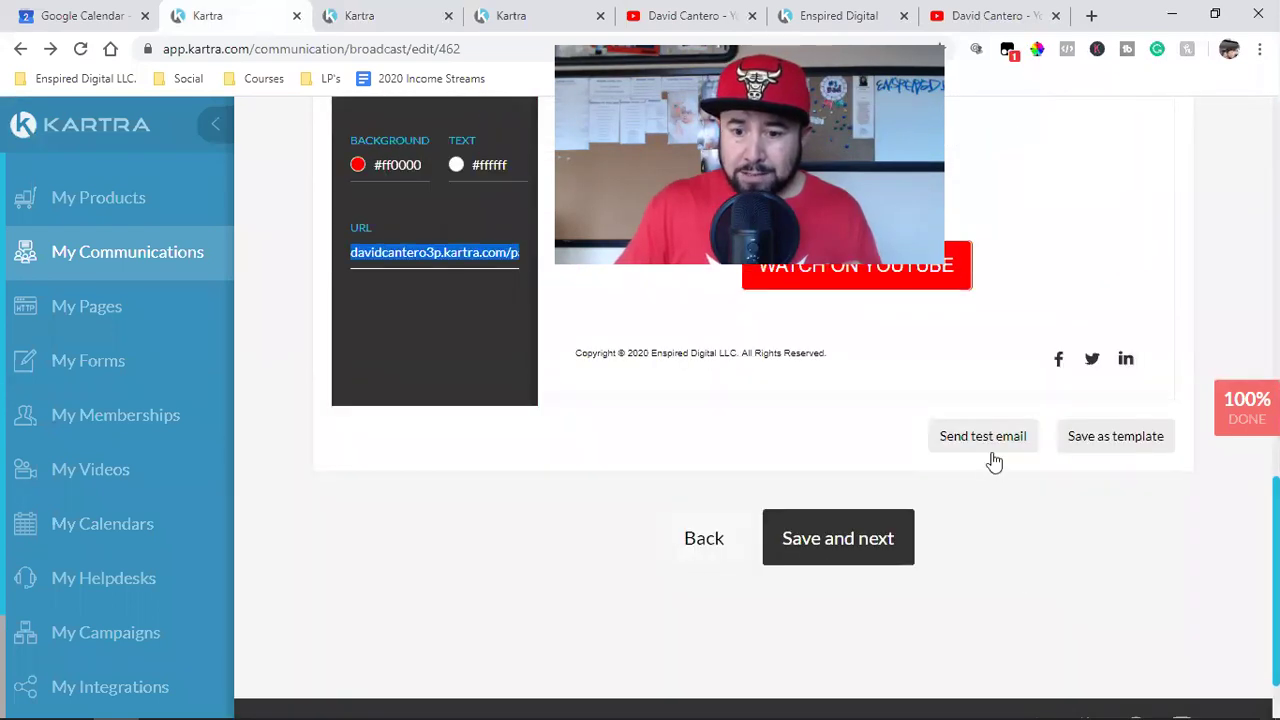
left_click(991, 451)
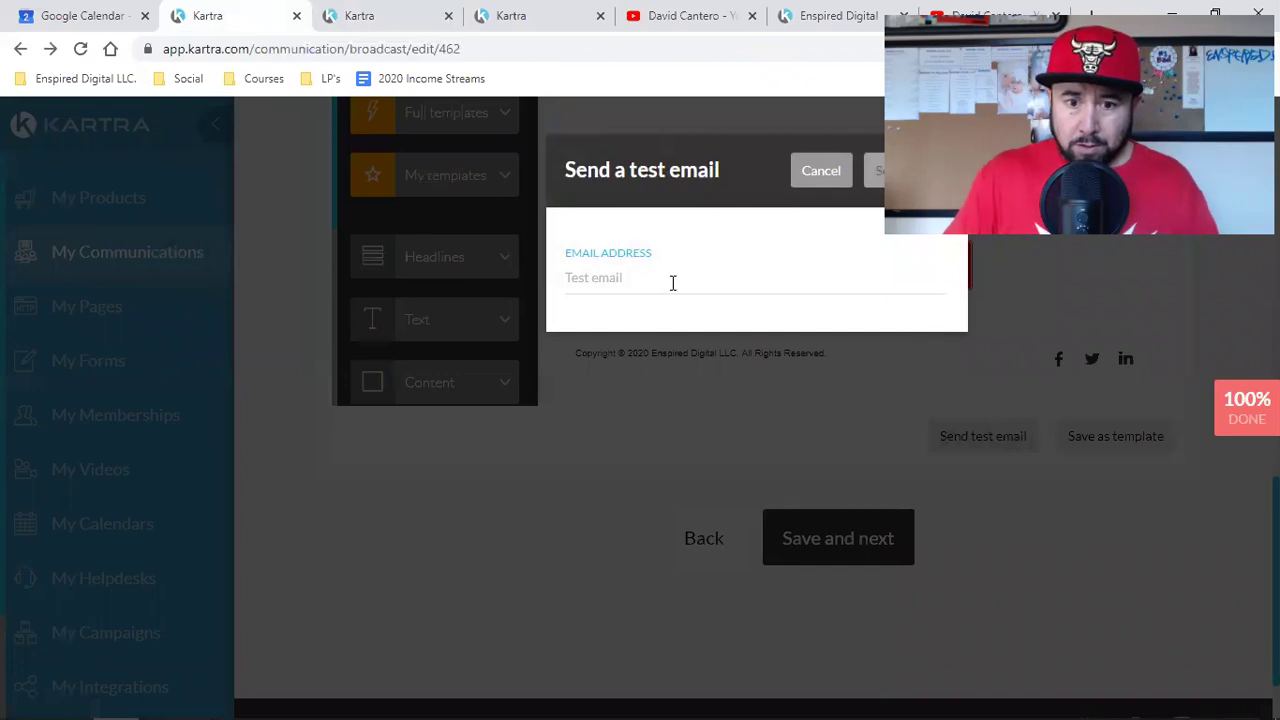
left_click(672, 280)
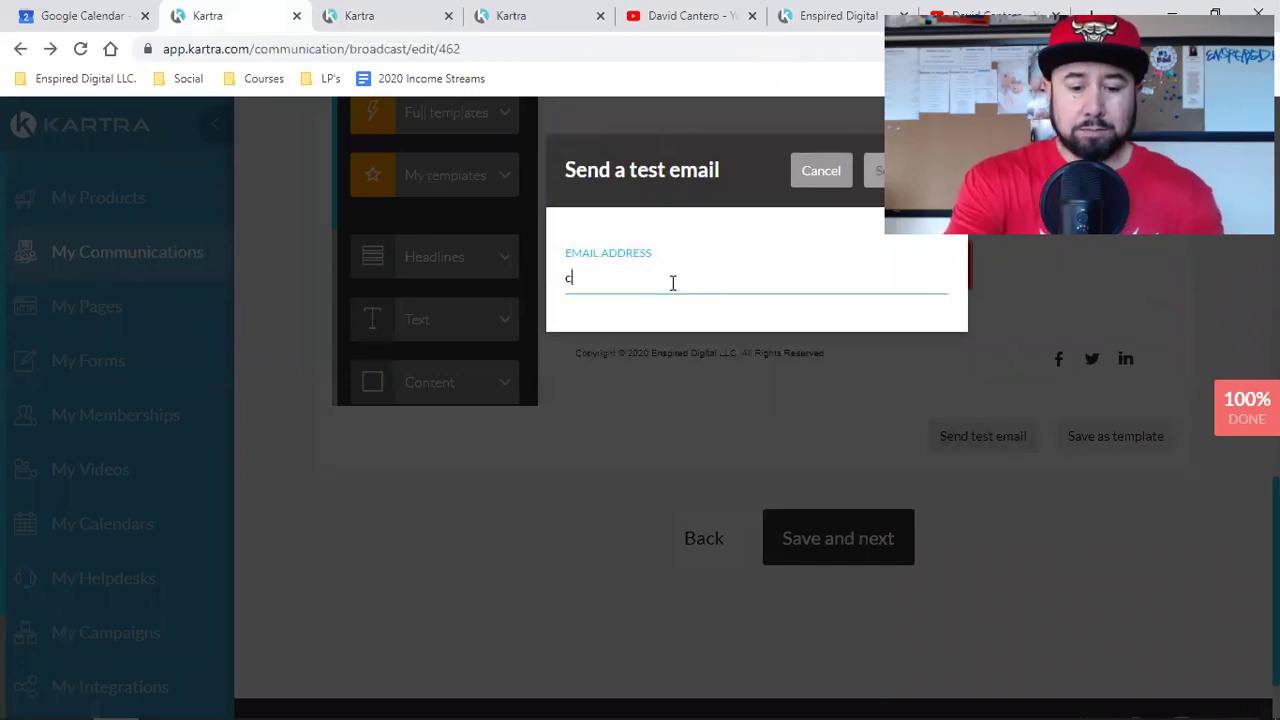
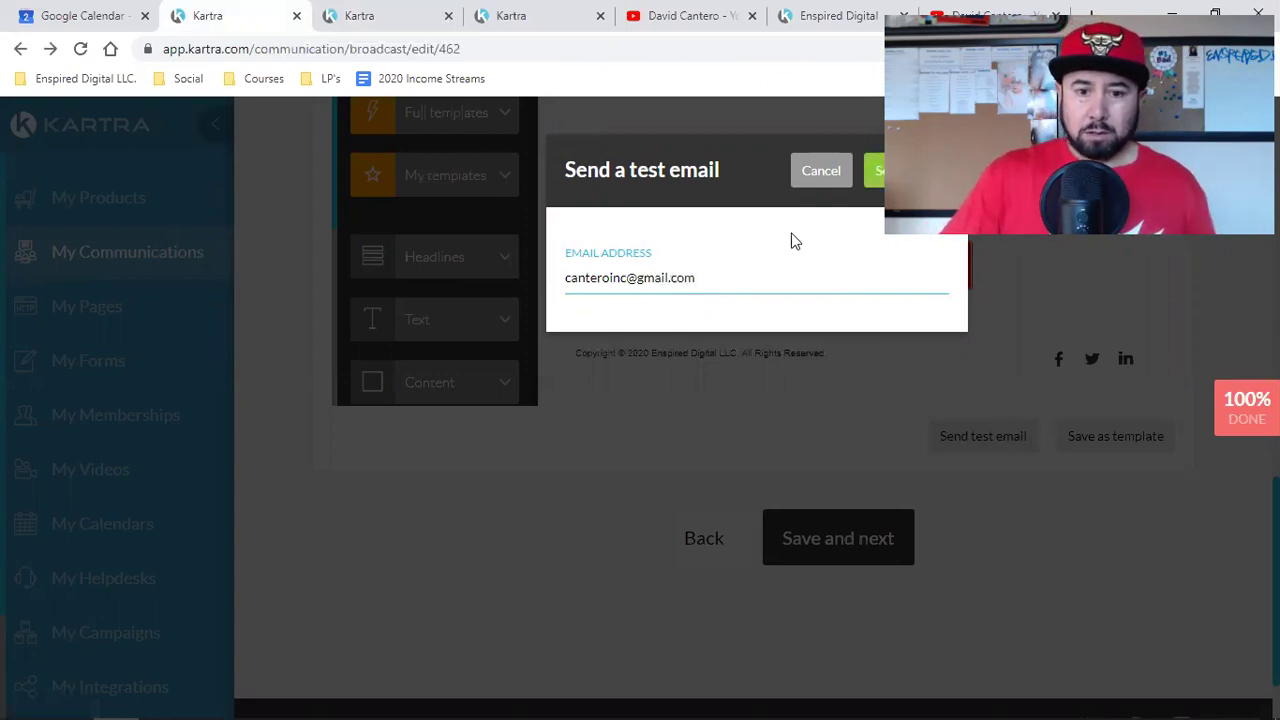
left_click(875, 172)
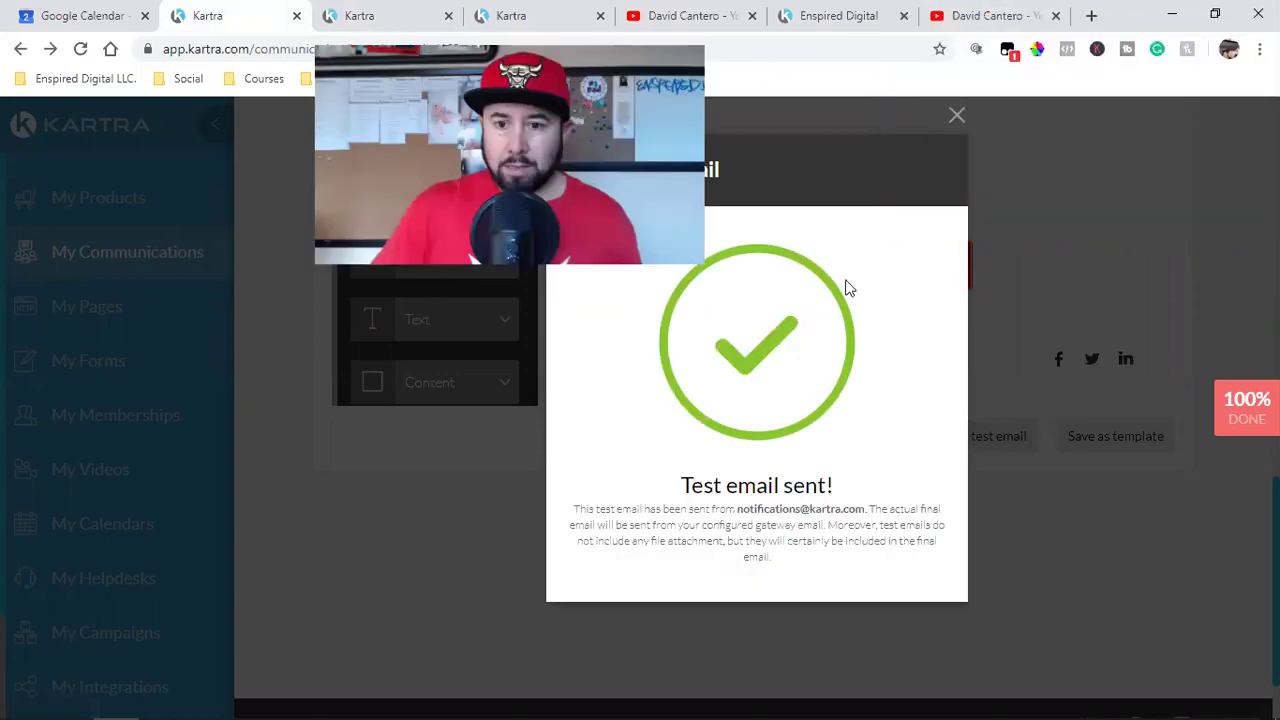
left_click(957, 117)
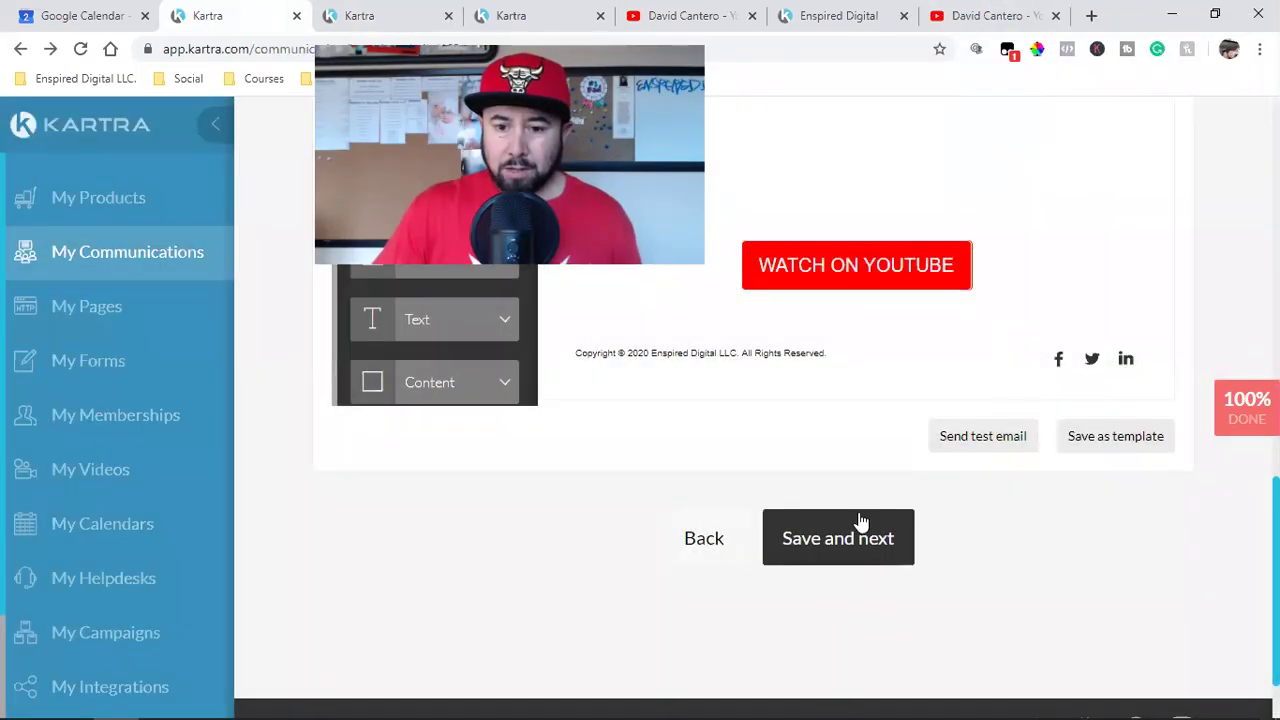
Step: Save the email and continue to the Advanced automations step
scroll(920, 540, "up", 10)
scroll(946, 525, "down", 10)
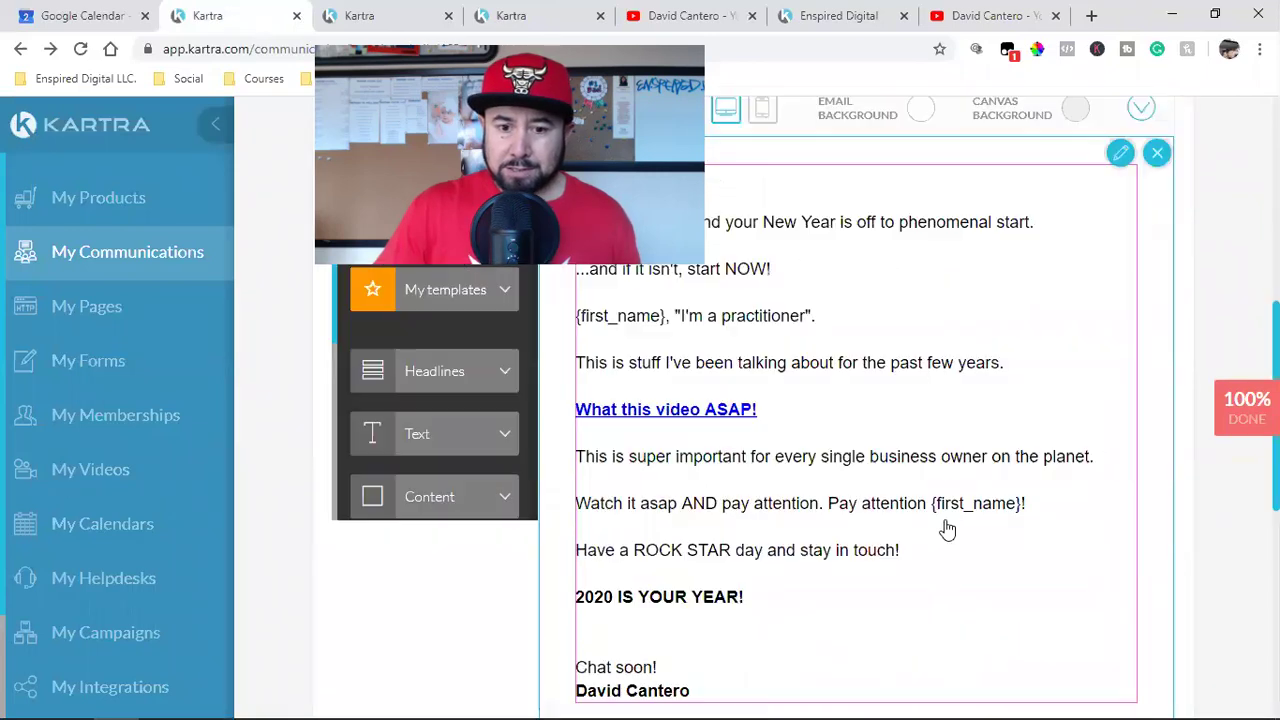
left_click(889, 464)
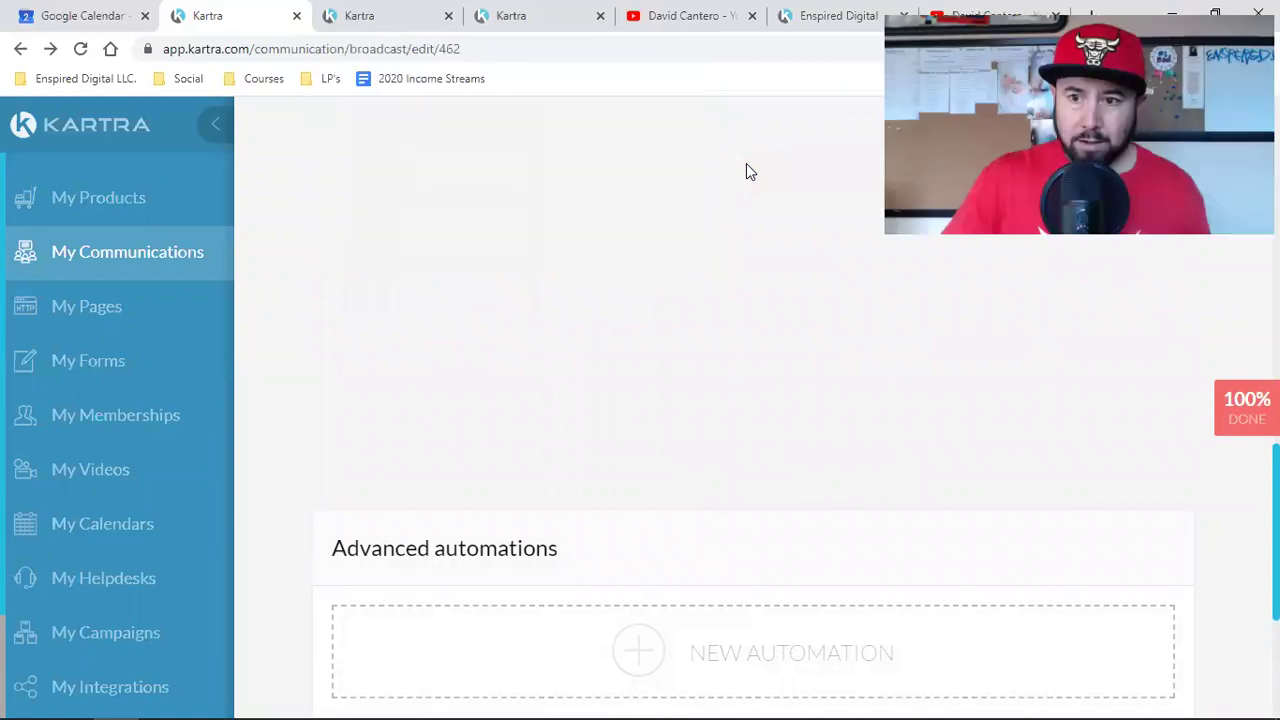
Step: Advance the broadcast to 'Your email is ready' and close the YouTube, landing page and Pages tabs
left_click(858, 603)
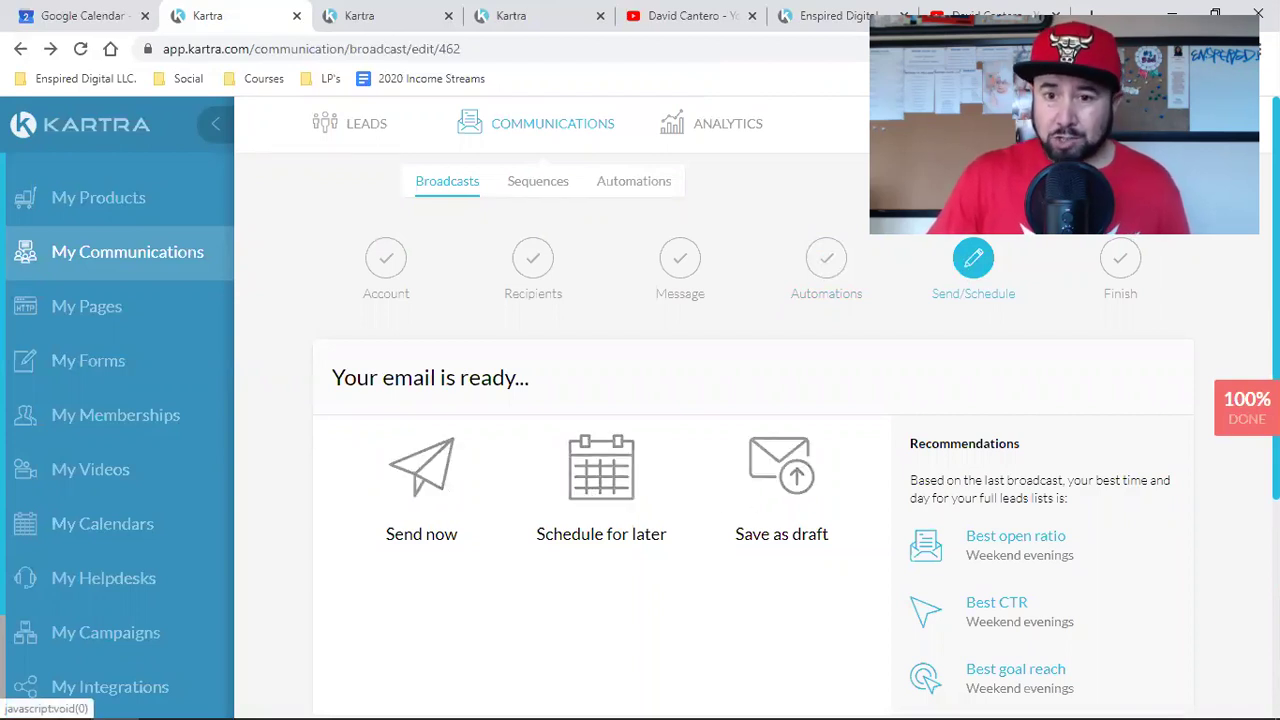
left_click(1055, 15)
left_click(878, 17)
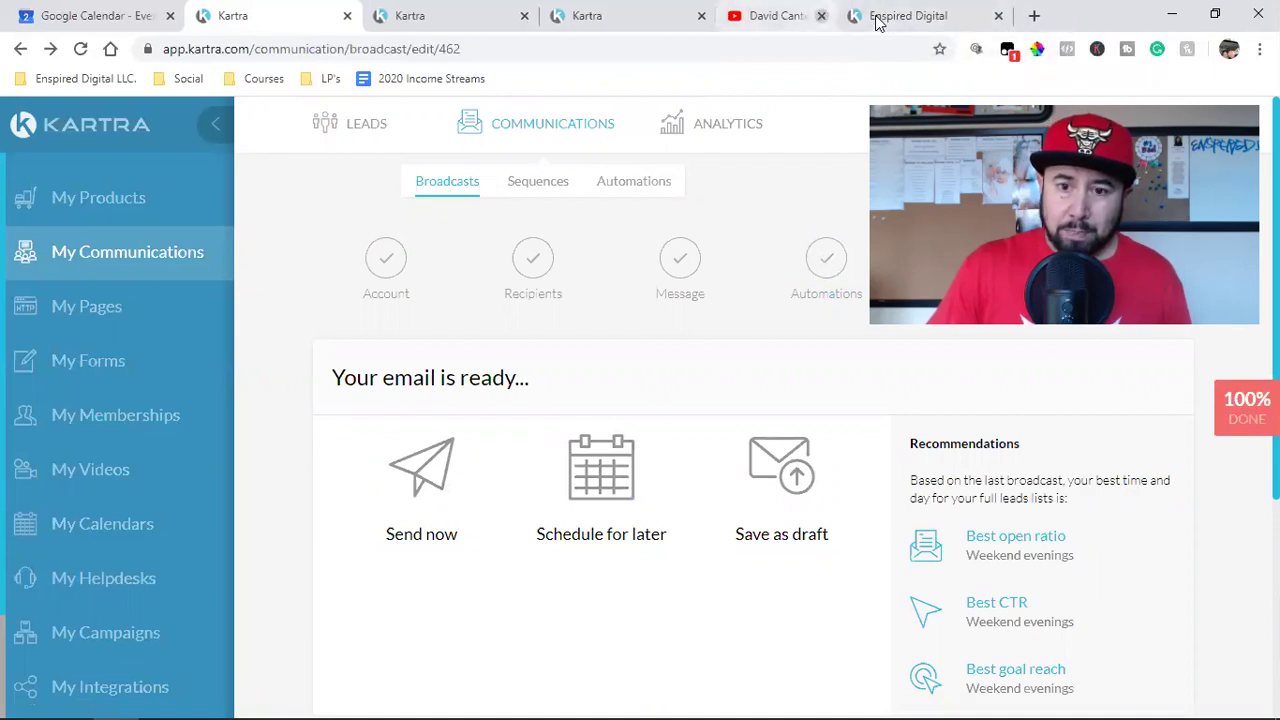
left_click(875, 22)
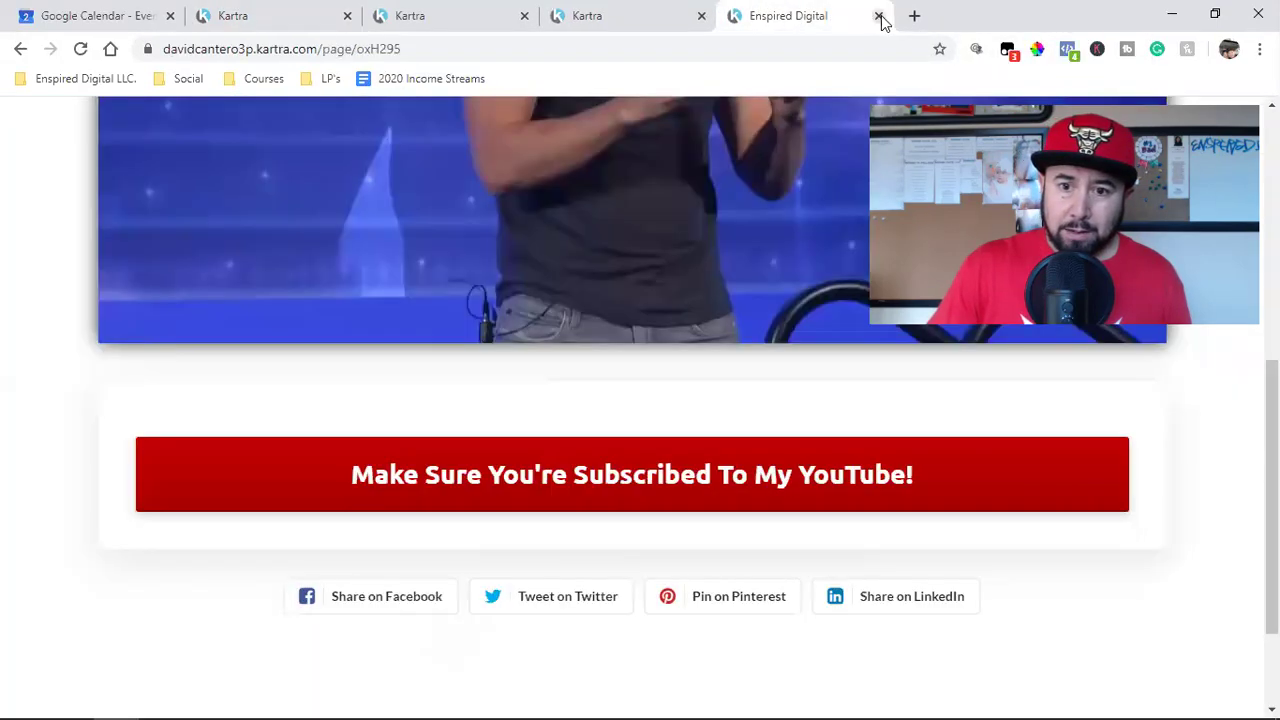
left_click(879, 17)
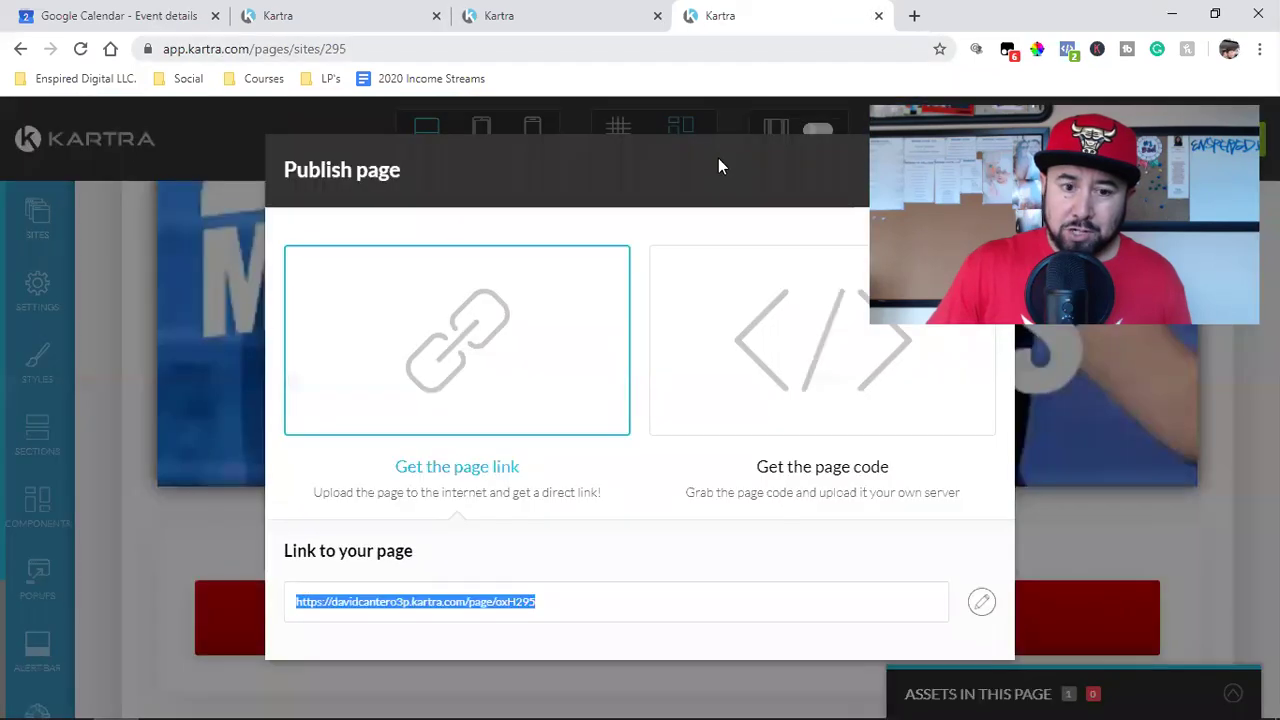
left_click(571, 18)
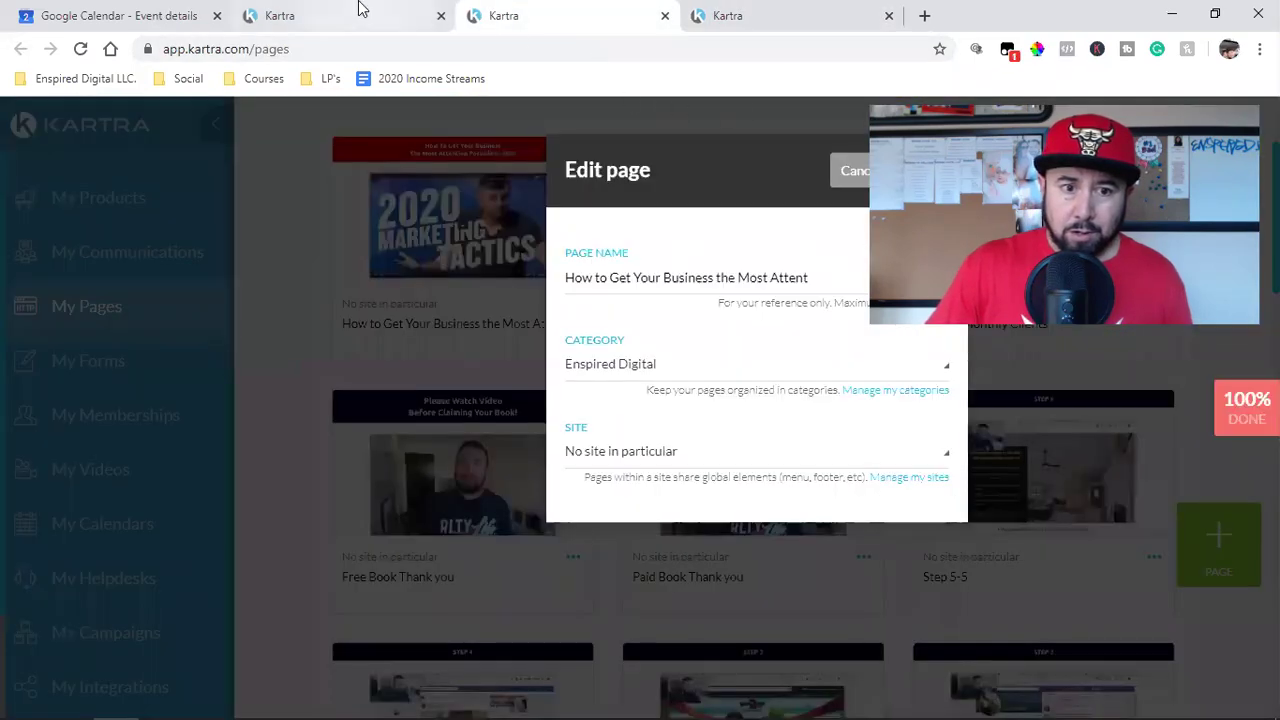
left_click(358, 14)
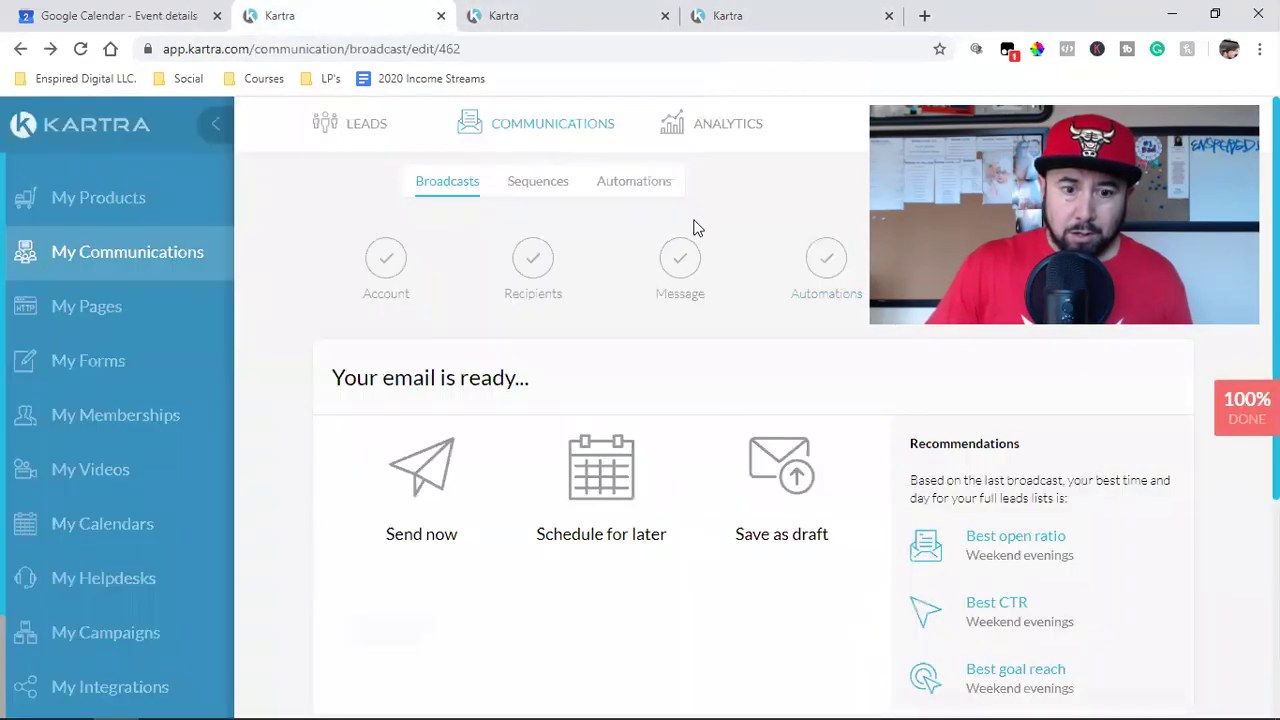
left_click(664, 17)
left_click(615, 20)
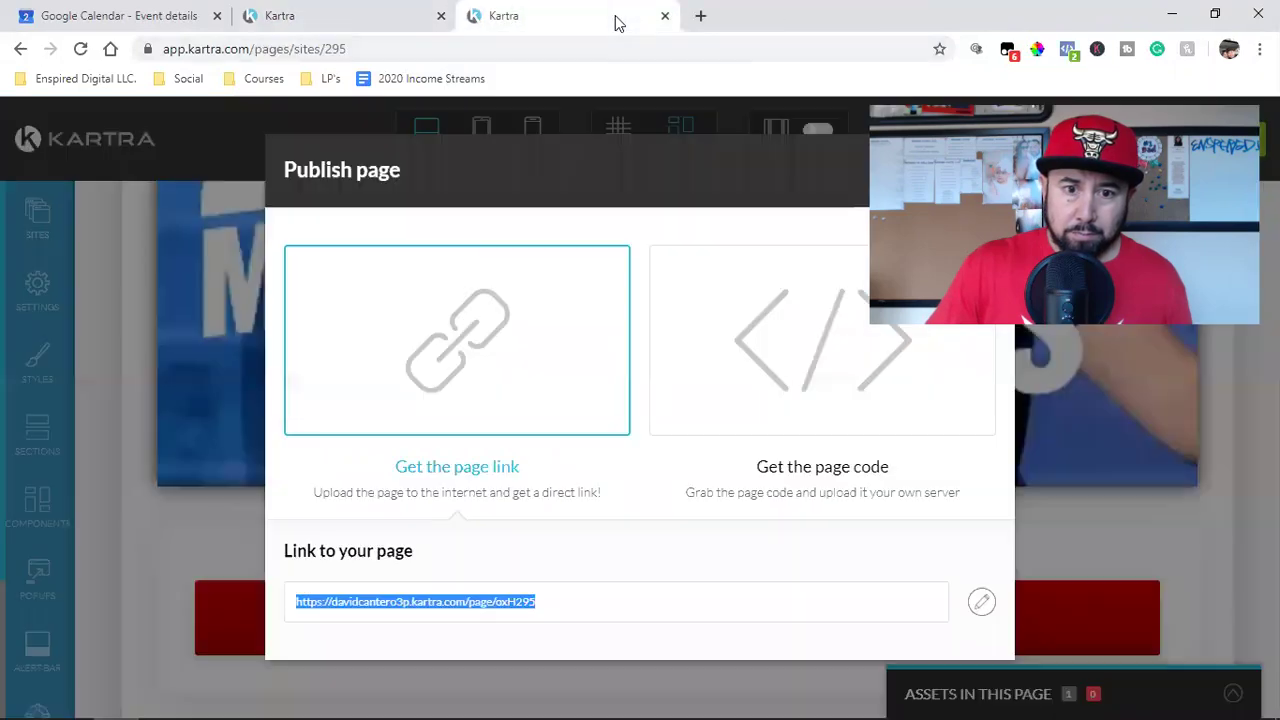
Step: Switch to the other Google account's Gmail to read 'Happy New Year TEST!', then return to Kartra
left_click(110, 50)
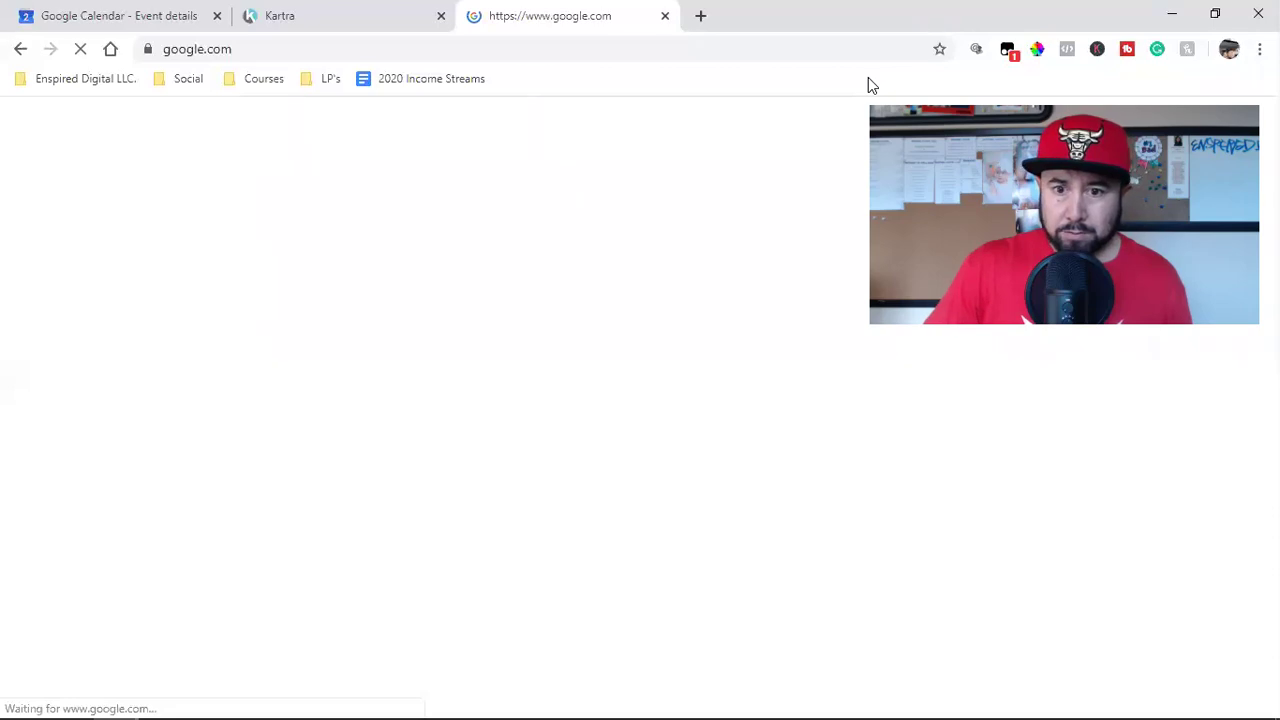
left_click(1237, 130)
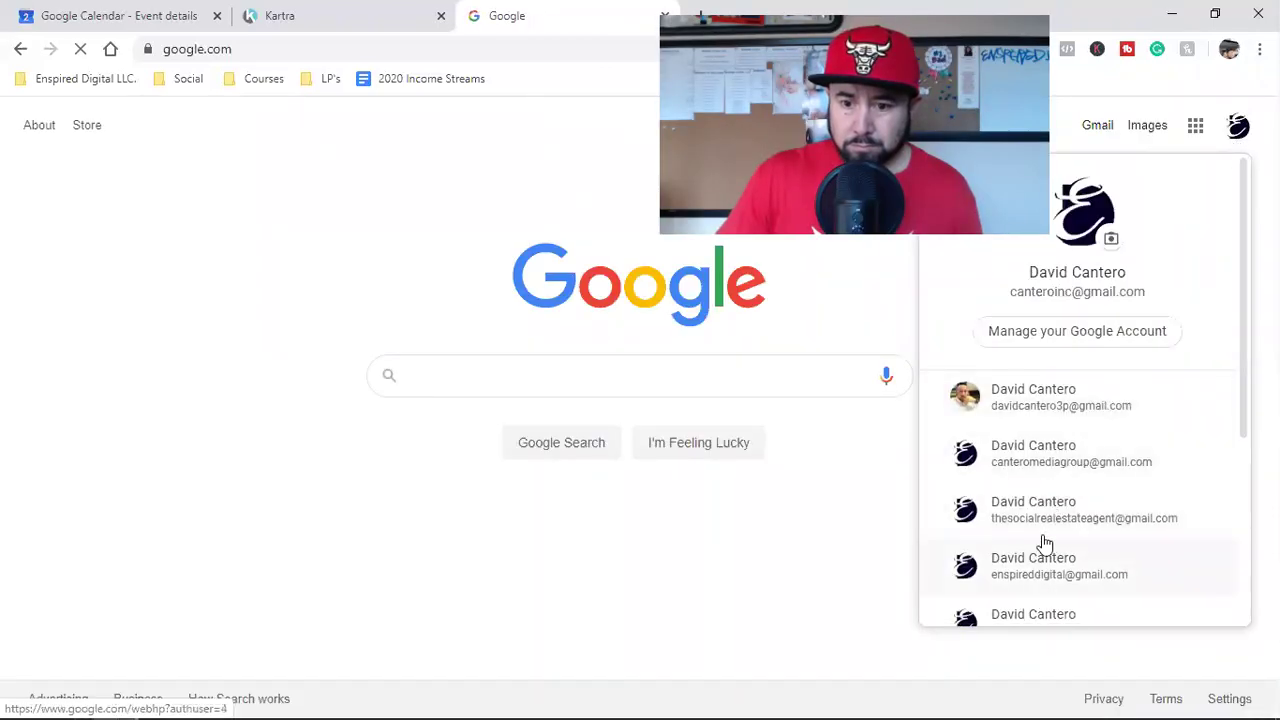
scroll(1060, 490, "down", 2)
scroll(1074, 447, "up", 3)
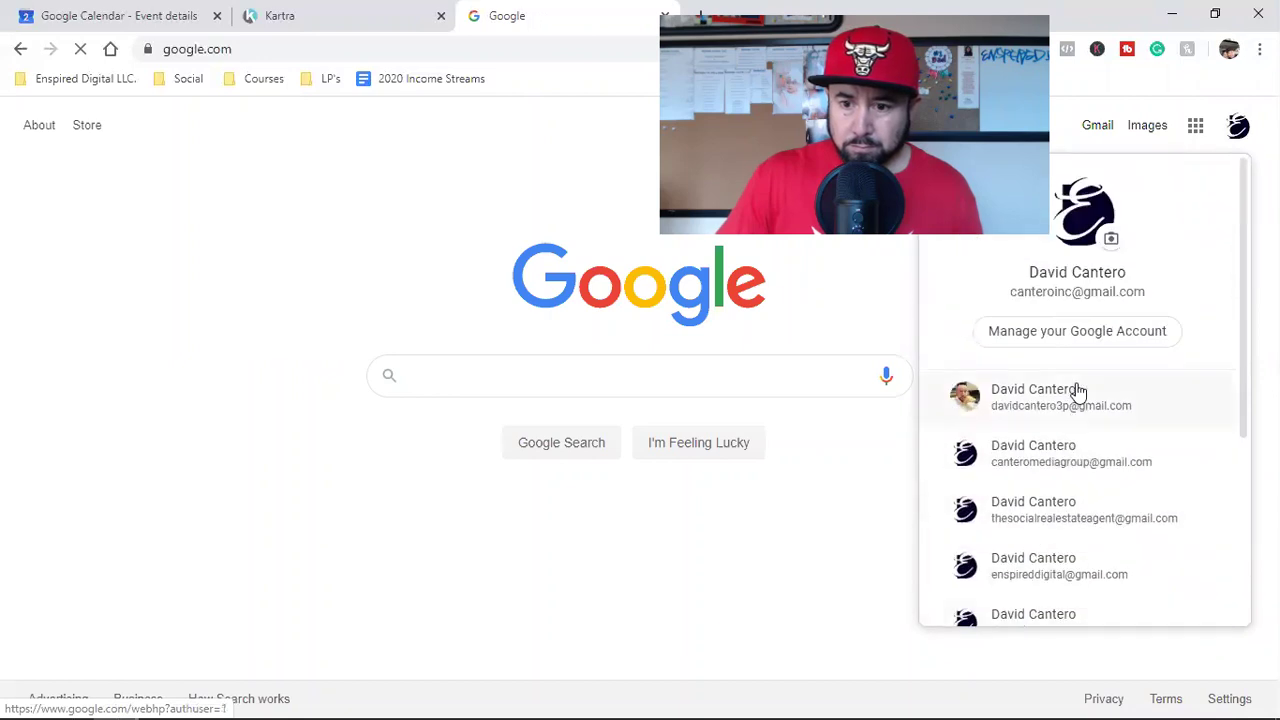
left_click(1097, 128)
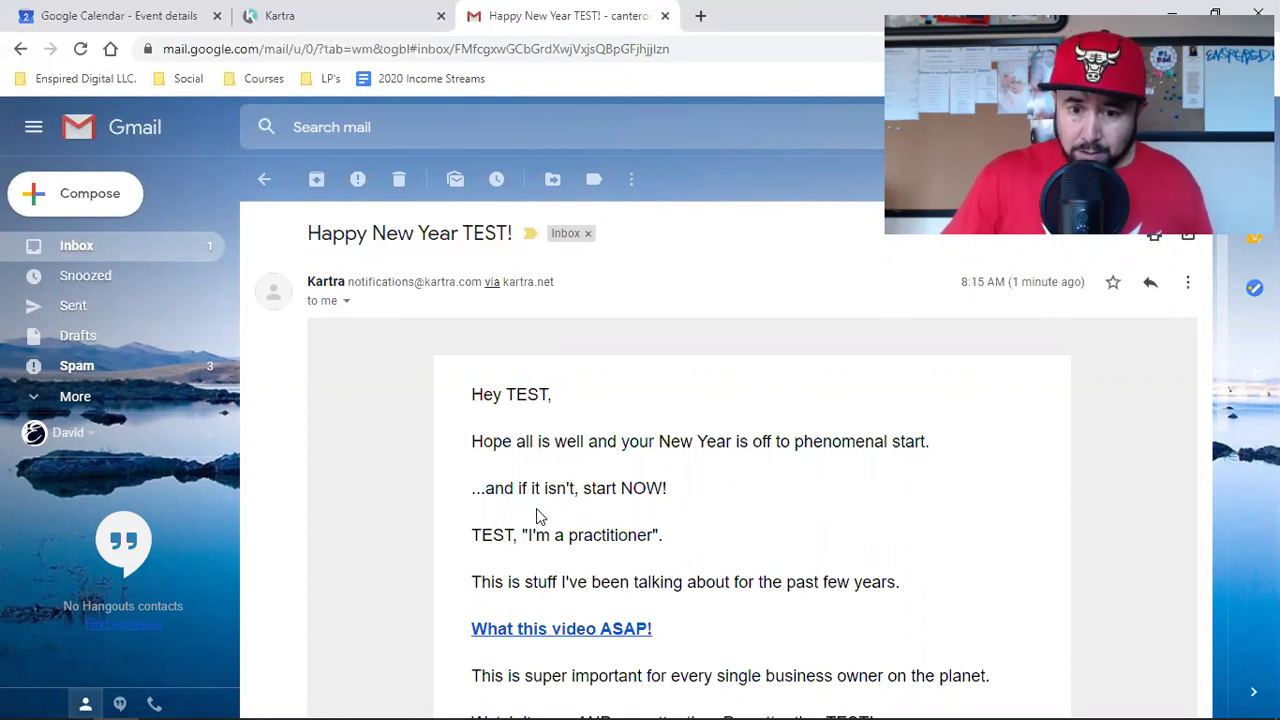
left_click(343, 12)
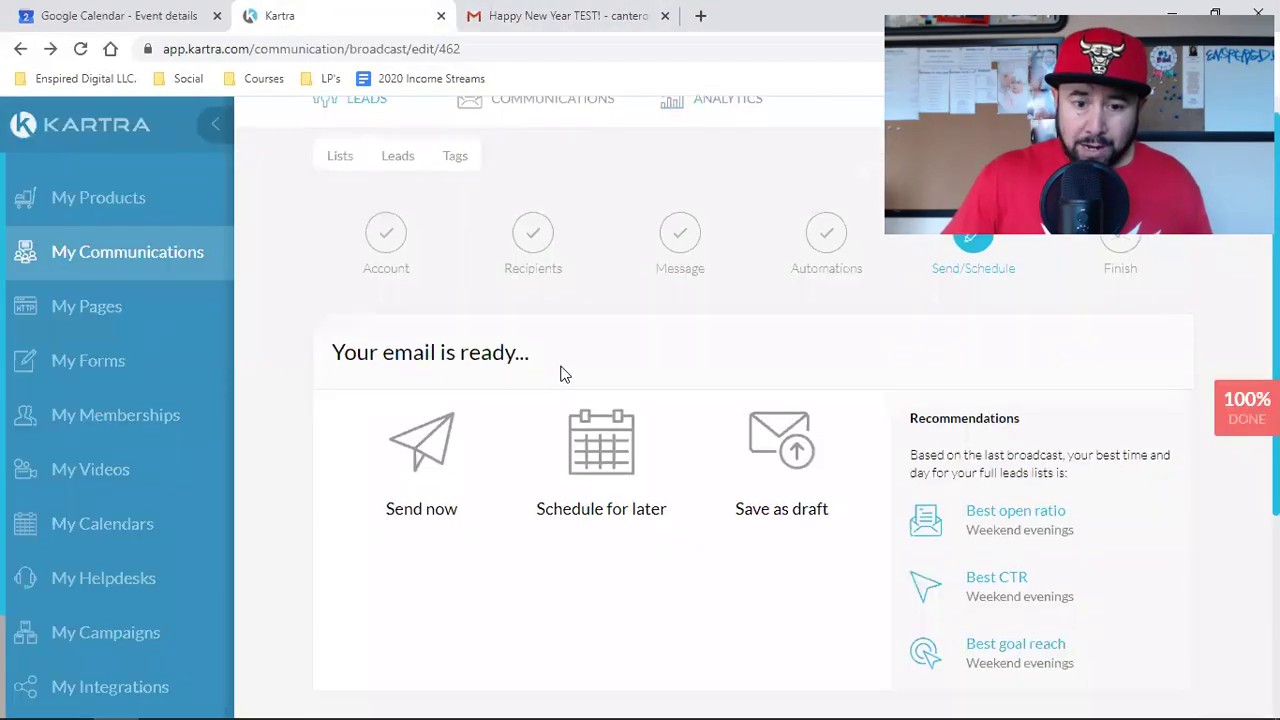
Step: Go back to the message editor and change "isn't" to "'s not" in the email body
scroll(650, 420, "down", 3)
left_click(690, 452)
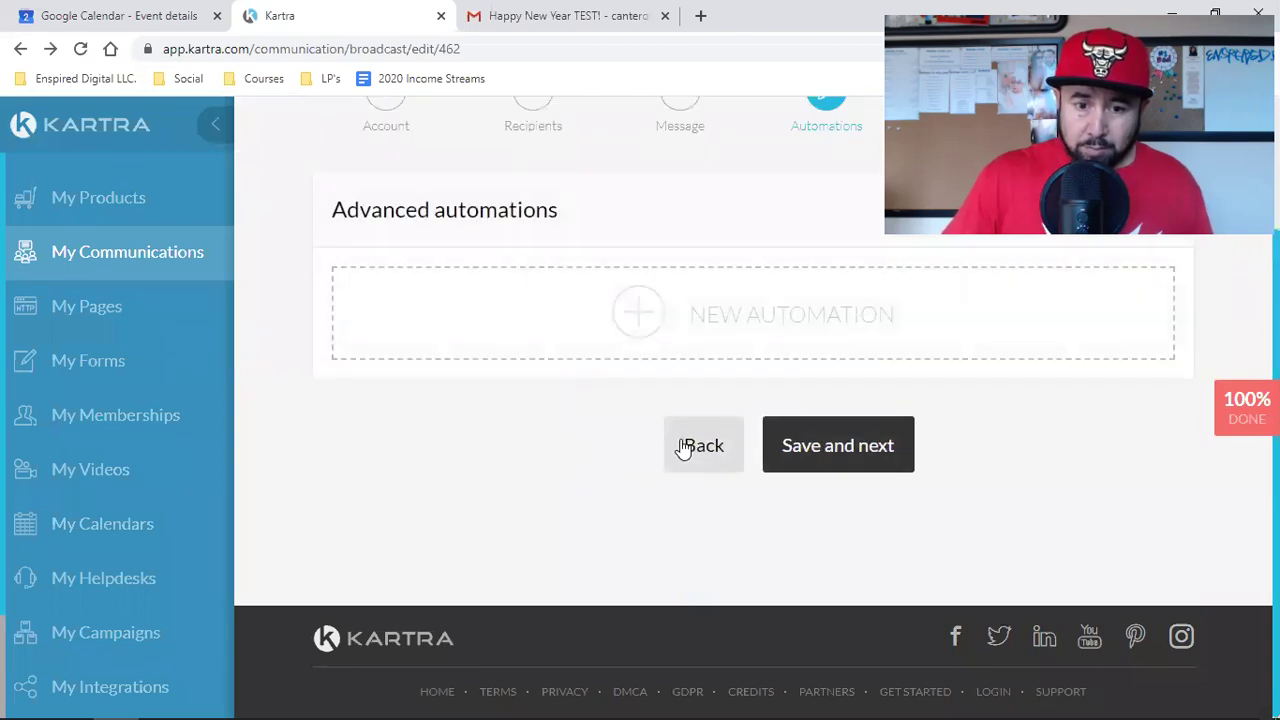
left_click(680, 450)
scroll(650, 485, "down", 2)
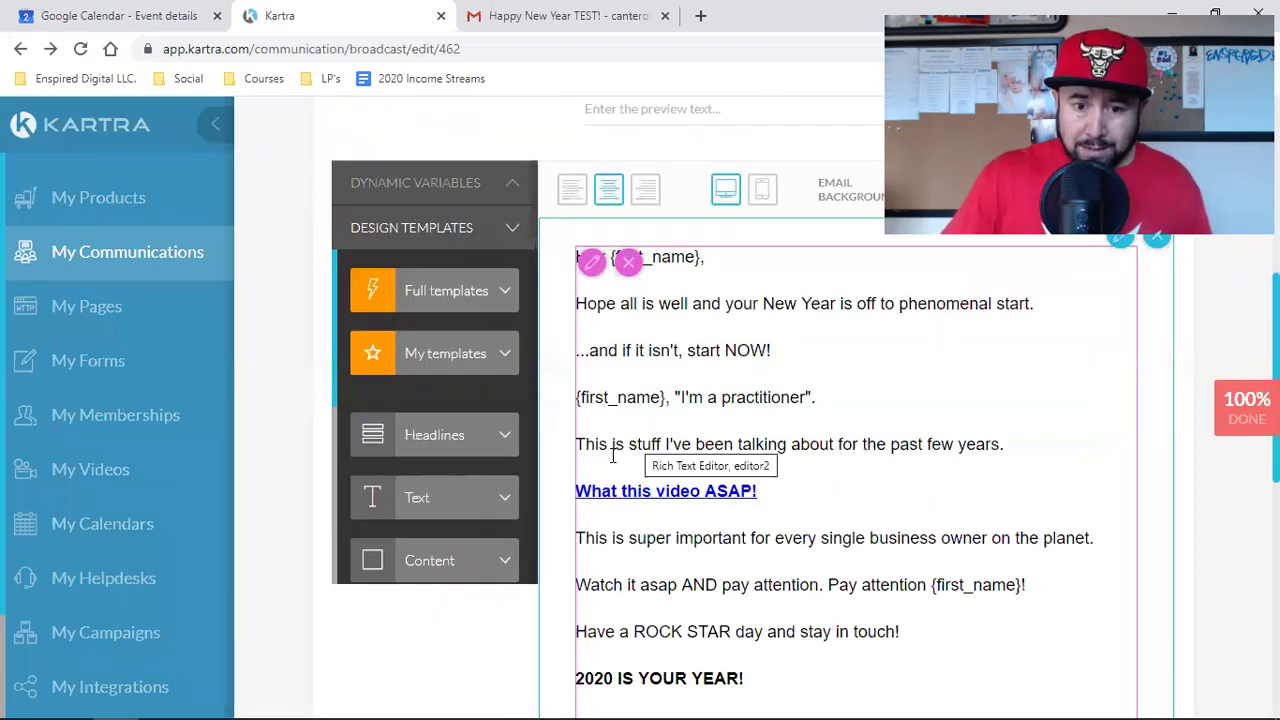
left_click(683, 349)
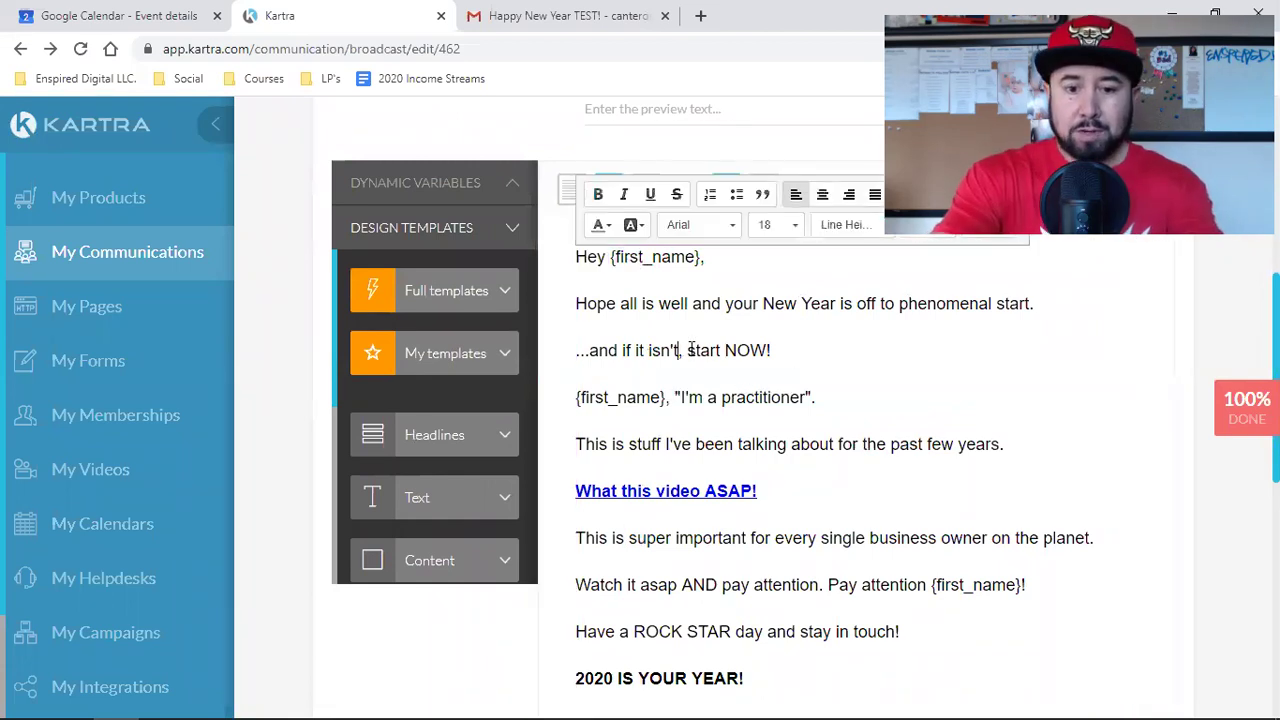
key("BackSpace")
key("BackSpace")
key("BackSpace")
key("BackSpace")
key("BackSpace")
key("BackSpace")
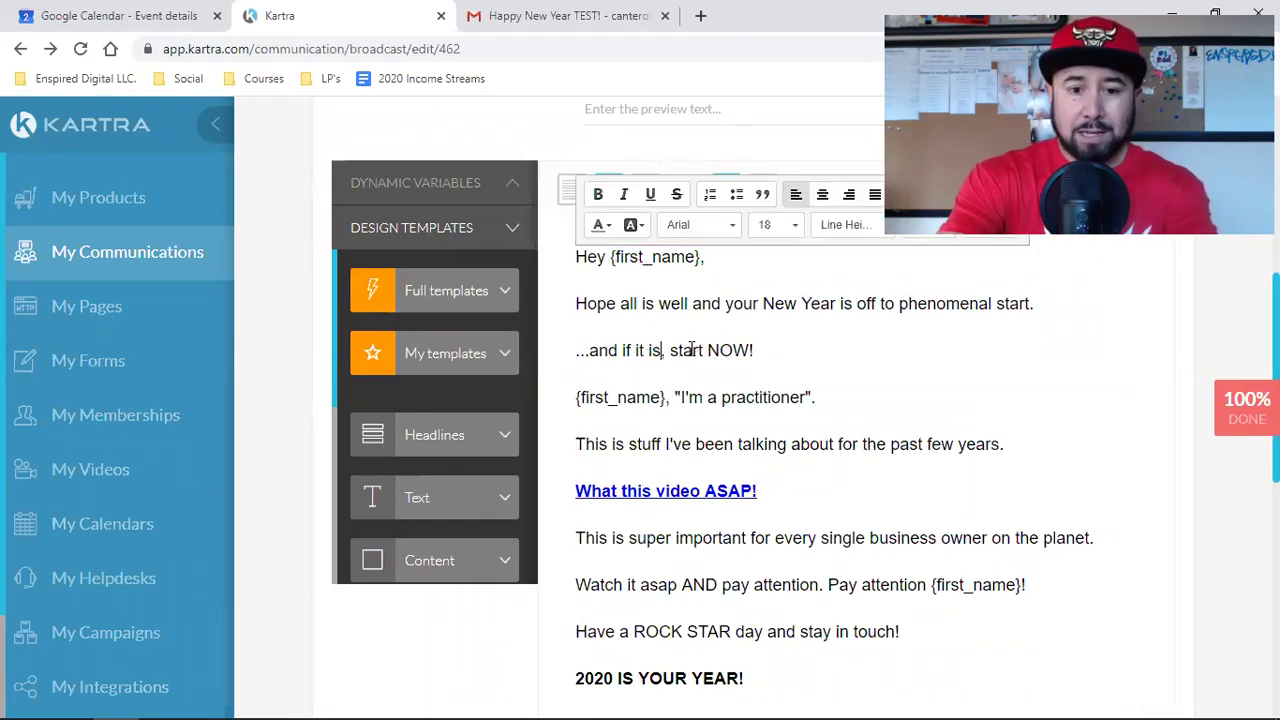
type("'s not")
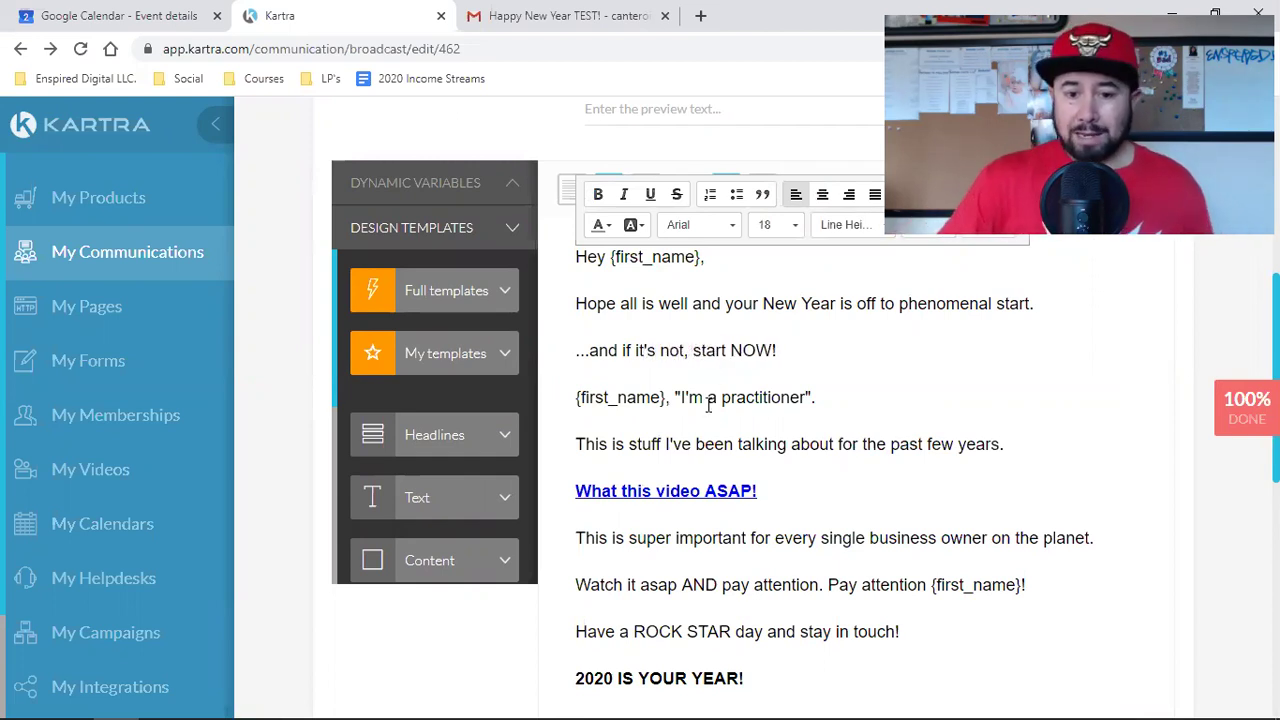
Step: Save the message, advance to the Send/Schedule step, and view the test email in Gmail
scroll(848, 428, "down", 4)
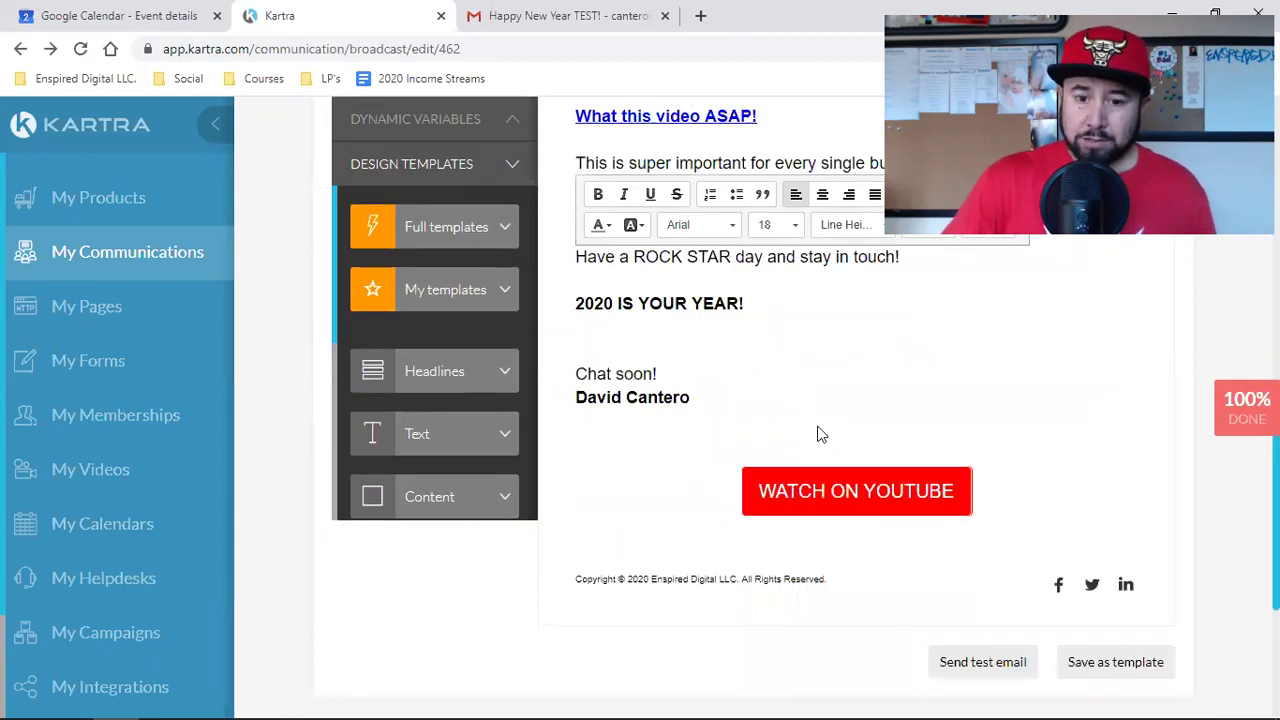
scroll(812, 445, "down", 2)
left_click(871, 577)
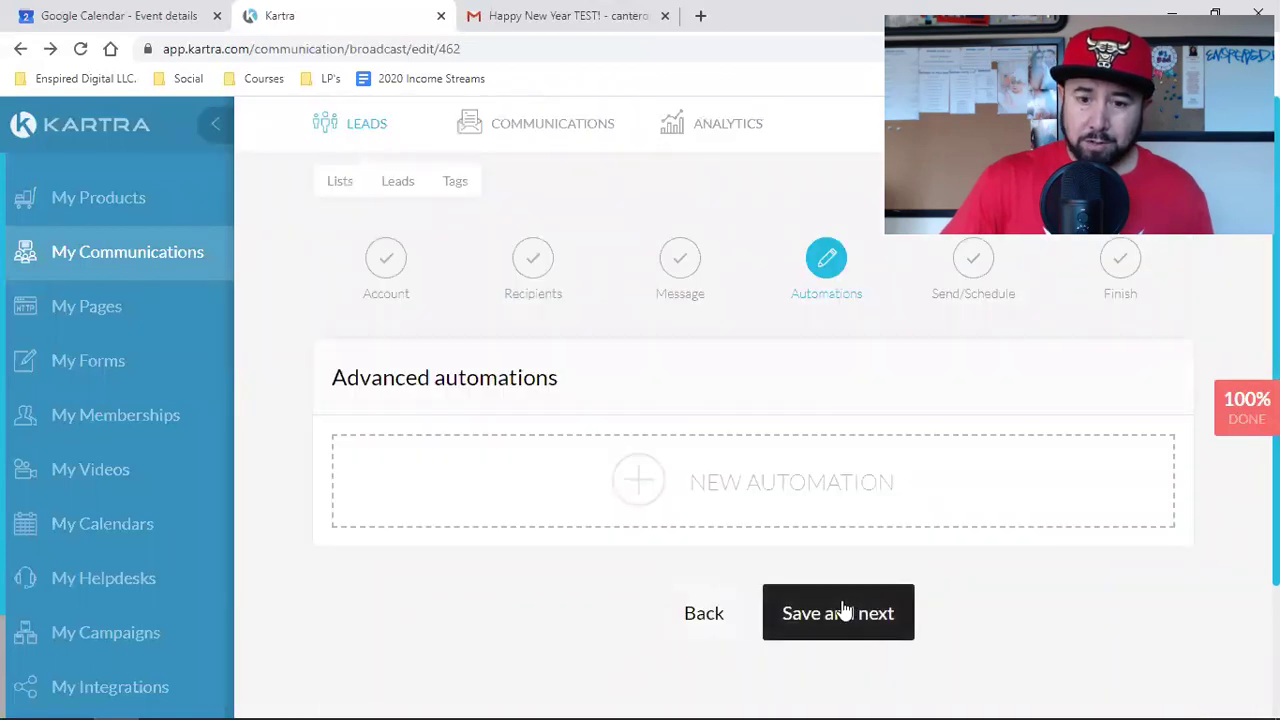
left_click(845, 610)
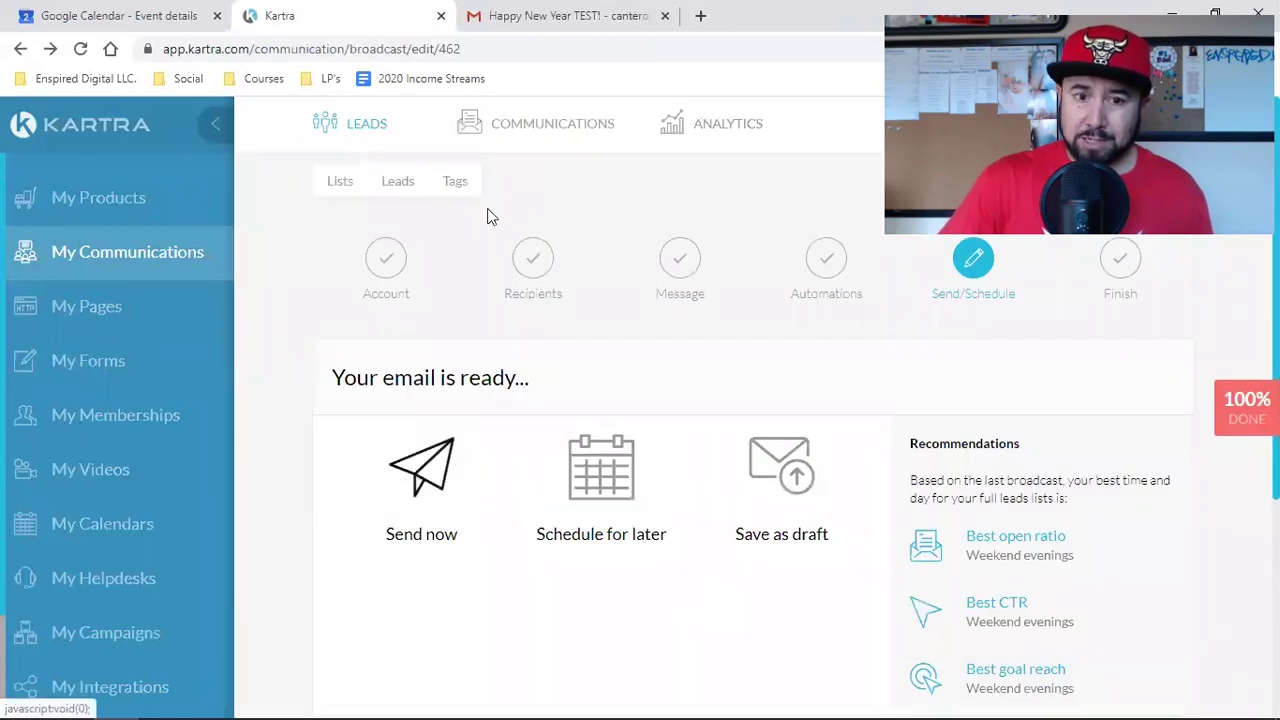
left_click(570, 17)
scroll(672, 467, "down", 2)
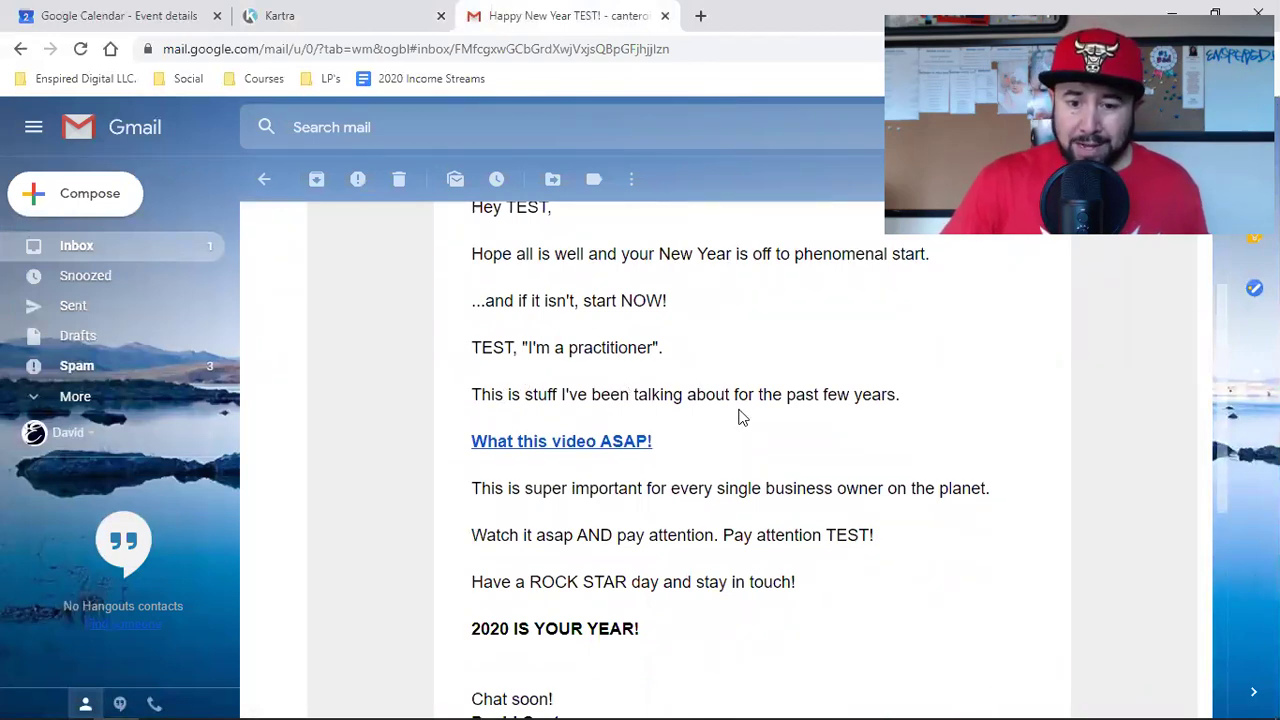
Step: Open the landing page from the email's 'What this video ASAP!' link and check its Facebook pixel
left_click(519, 448)
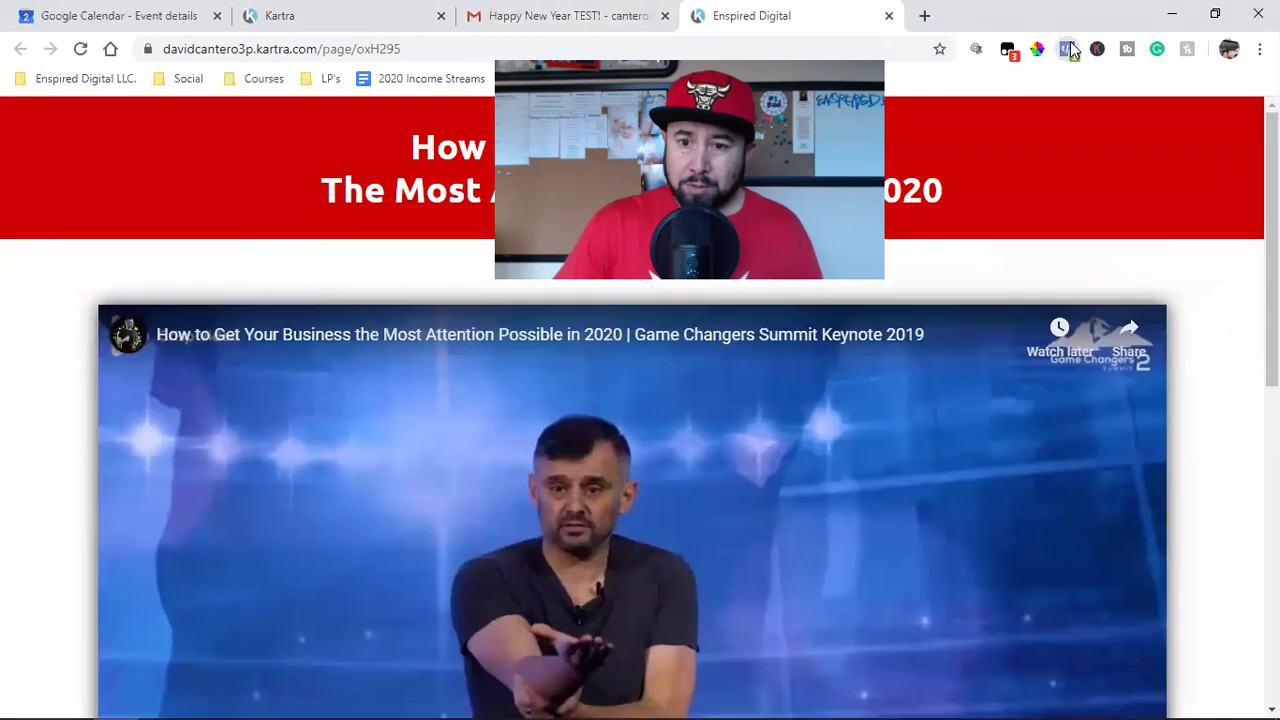
left_click(1068, 49)
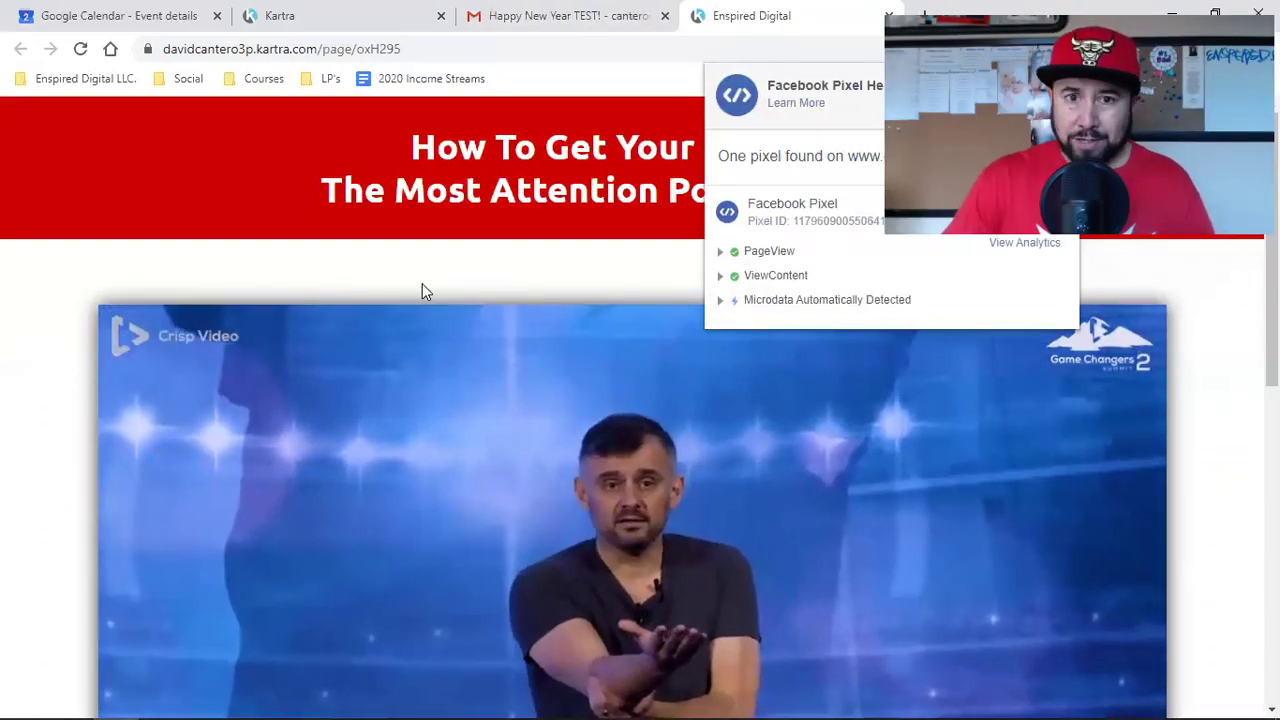
left_click(422, 283)
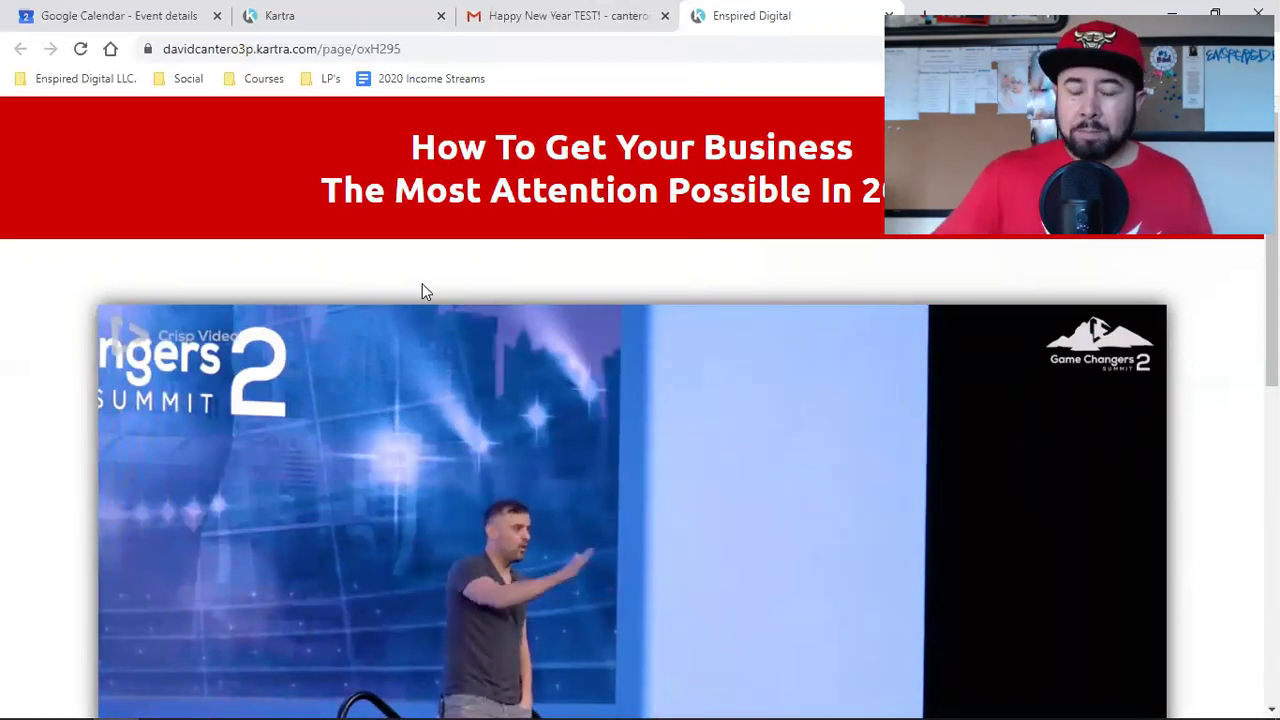
Step: Confirm the email's WATCH ON YOUTUBE button opens the landing page, then close the duplicate tab
left_click(545, 15)
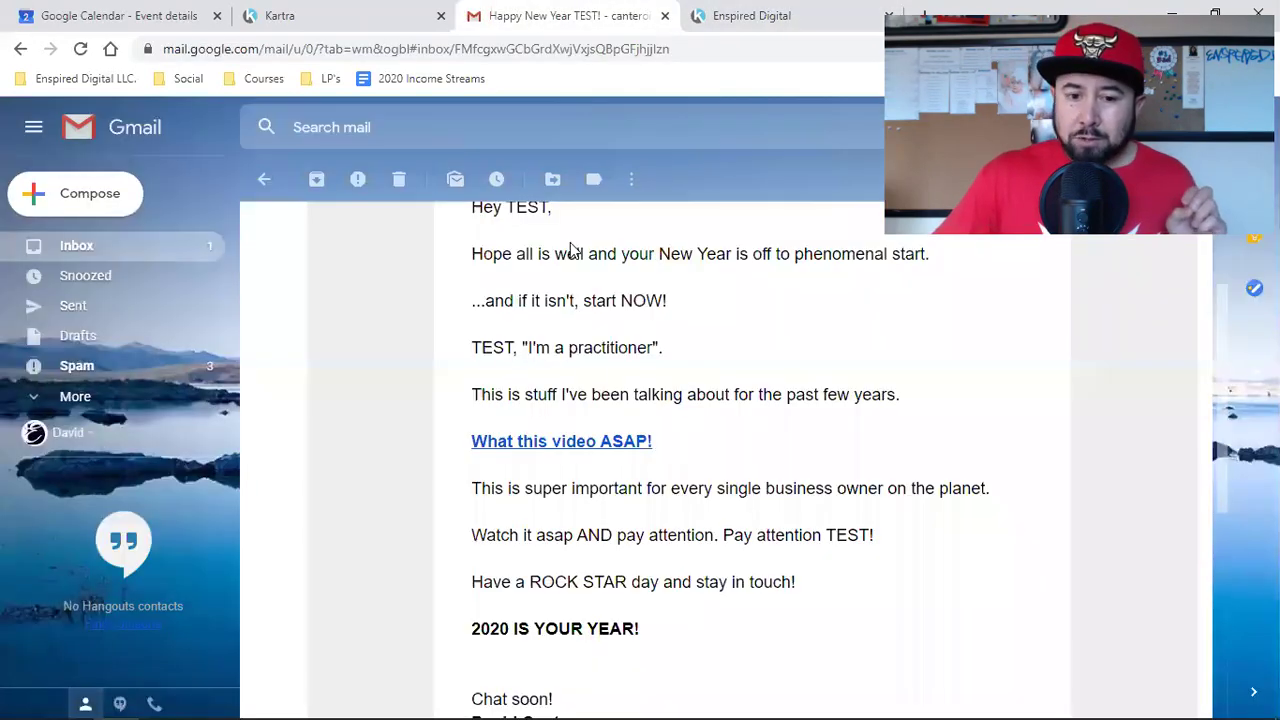
scroll(577, 410, "down", 2)
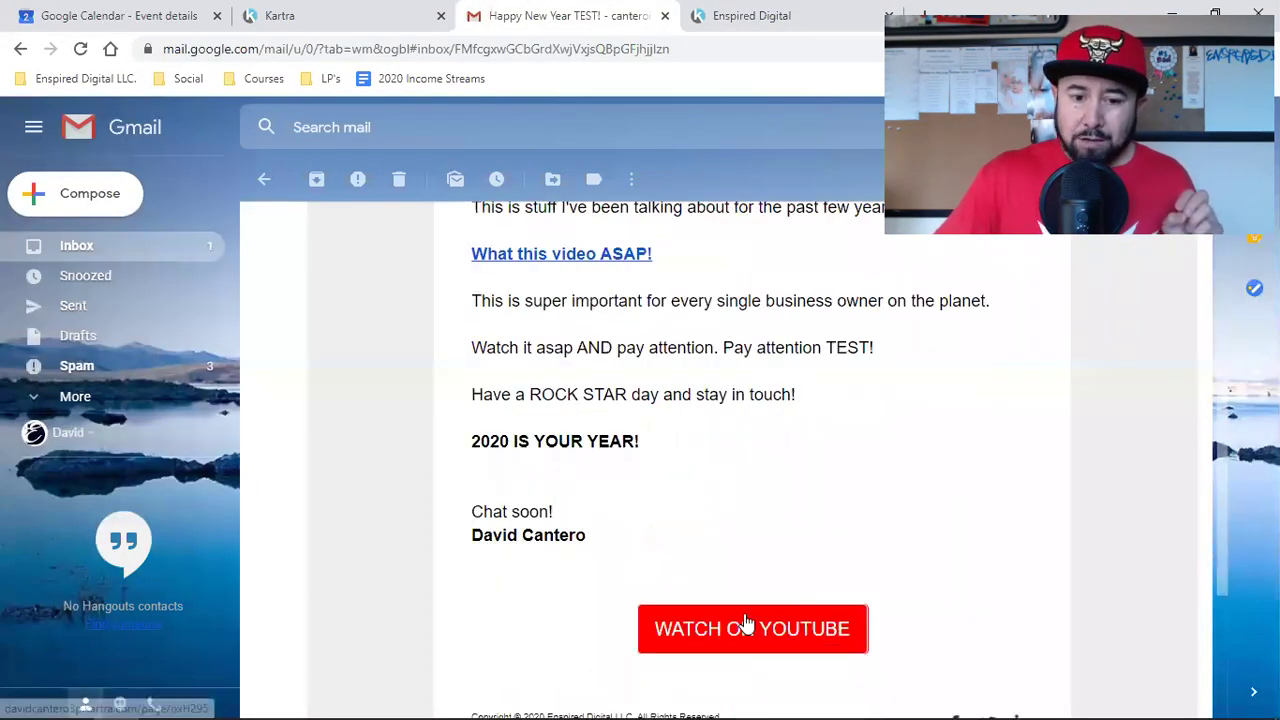
scroll(742, 488, "down", 2)
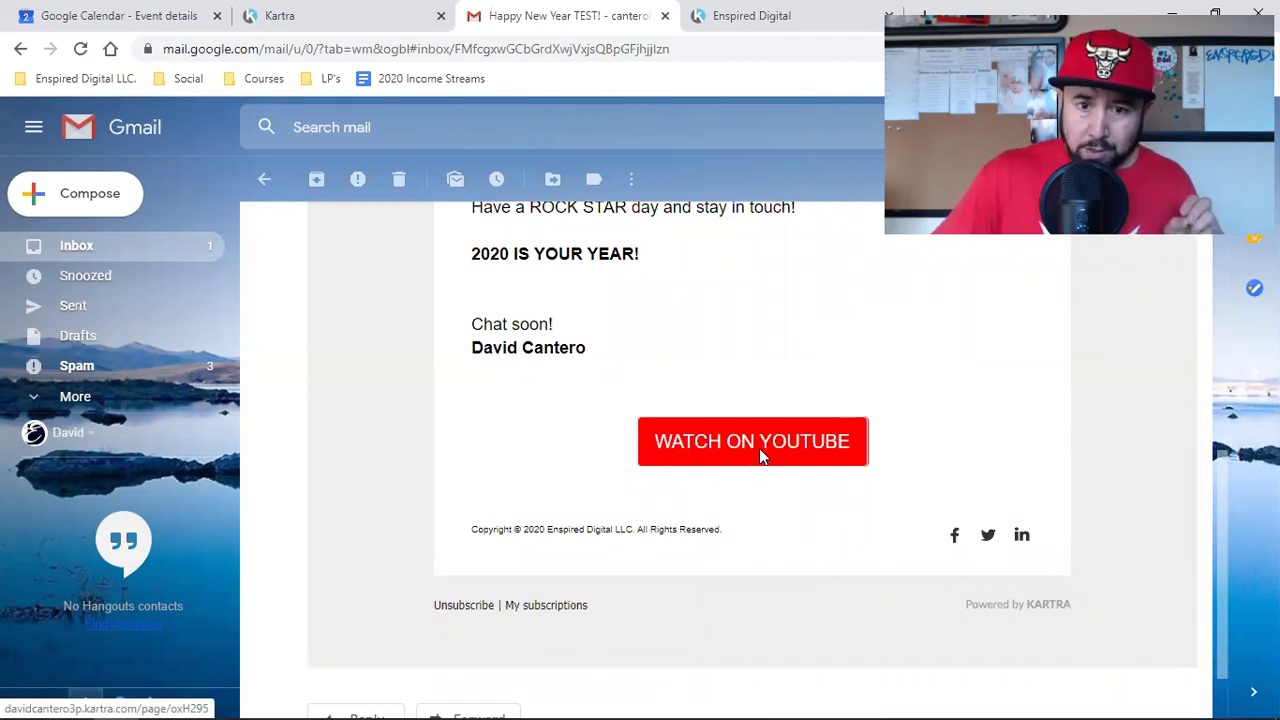
left_click(760, 455)
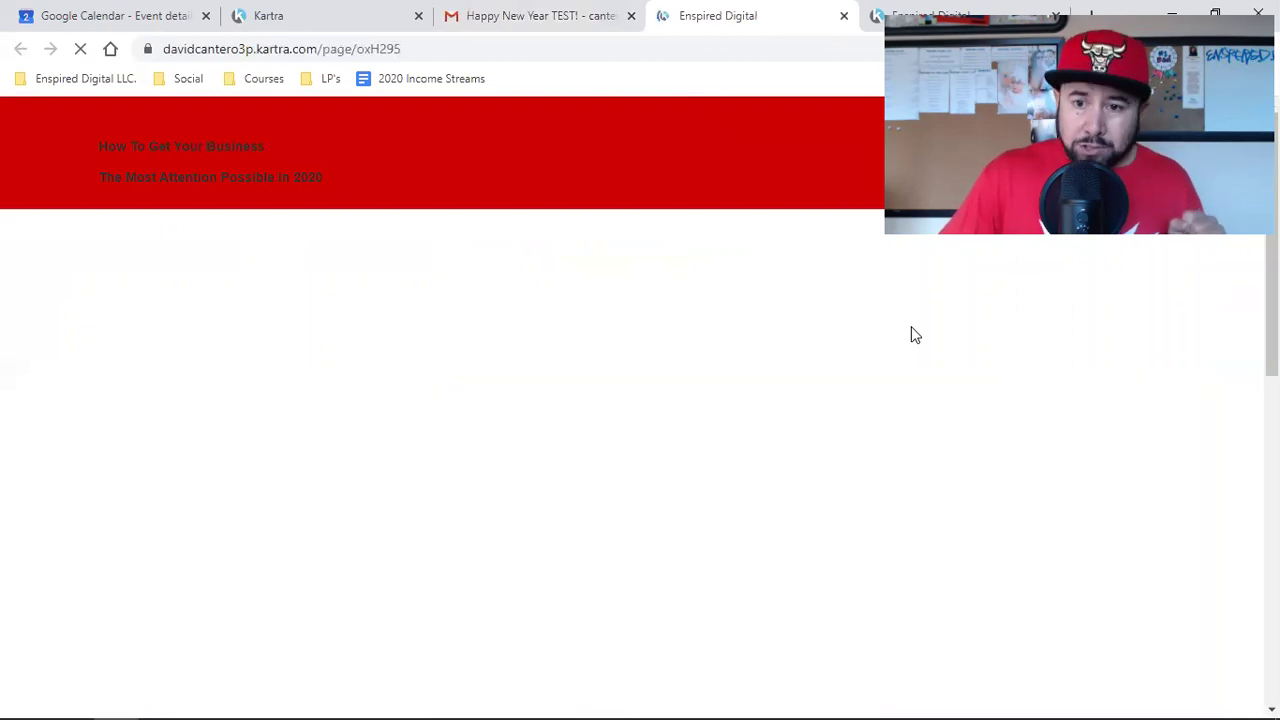
left_click(1055, 15)
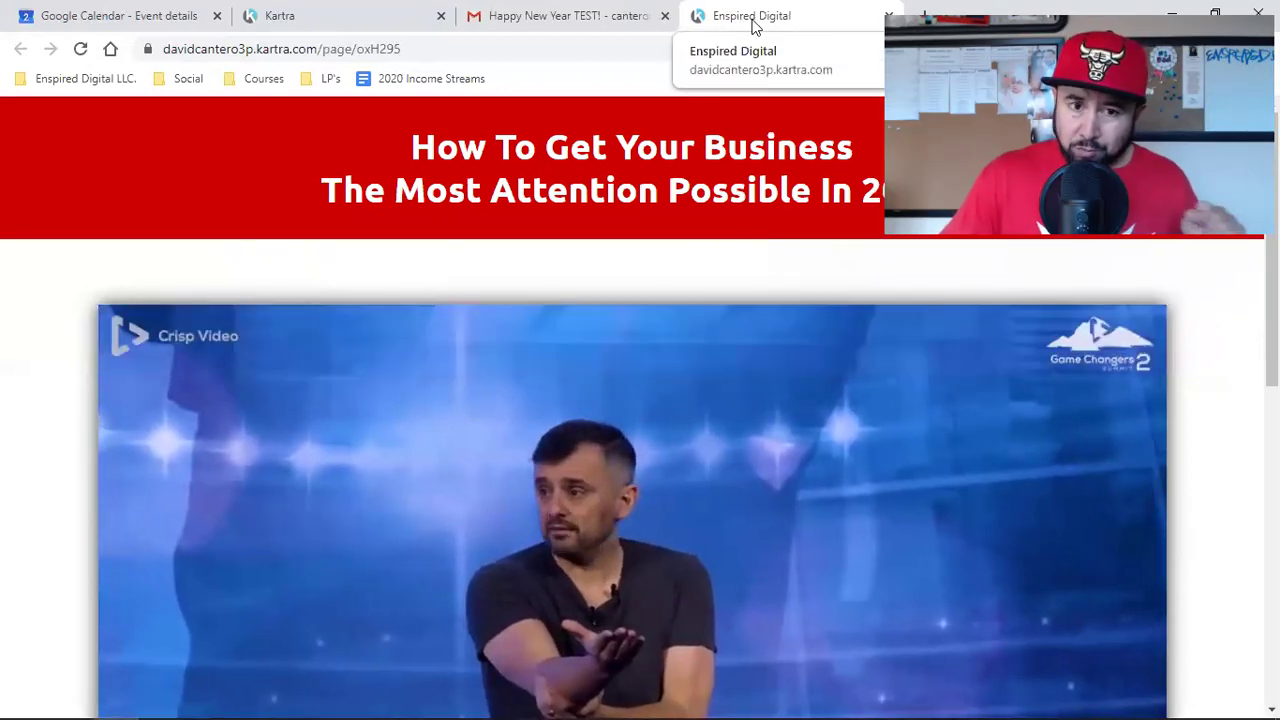
Step: Test the landing page's 'Make Sure You're Subscribed To My YouTube!' link
mouse_move(771, 392)
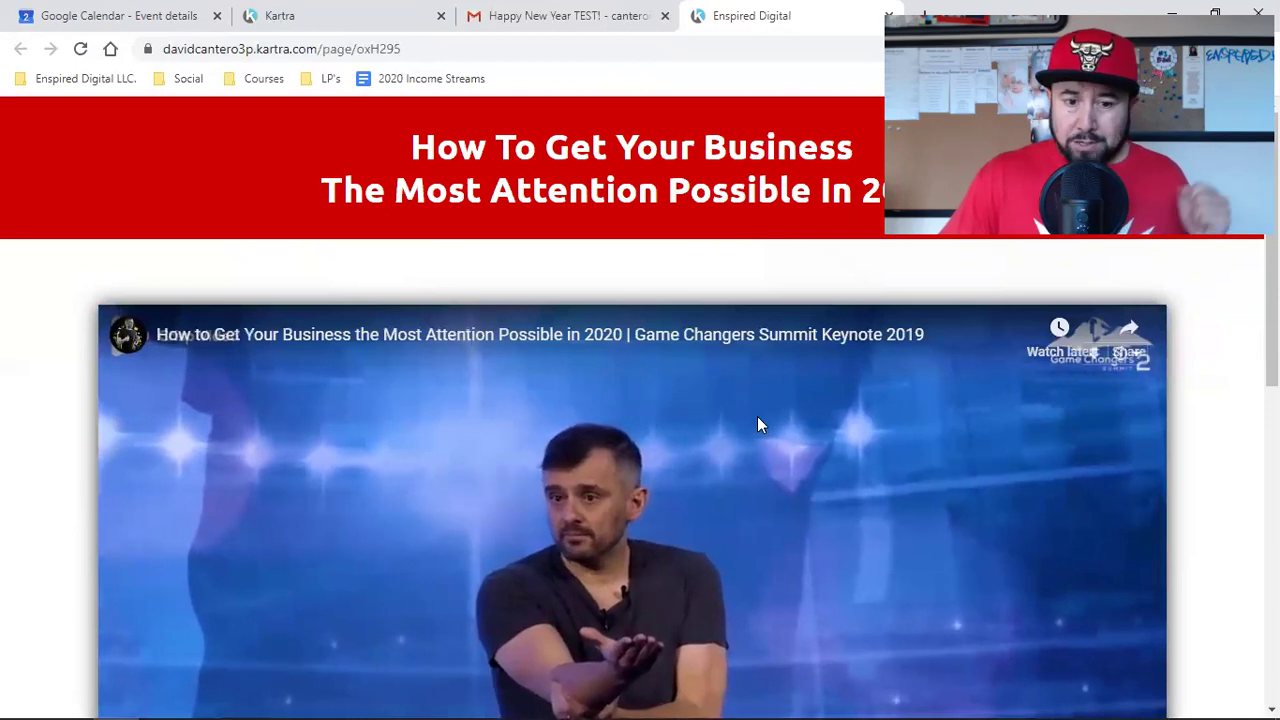
scroll(757, 420, "down", 5)
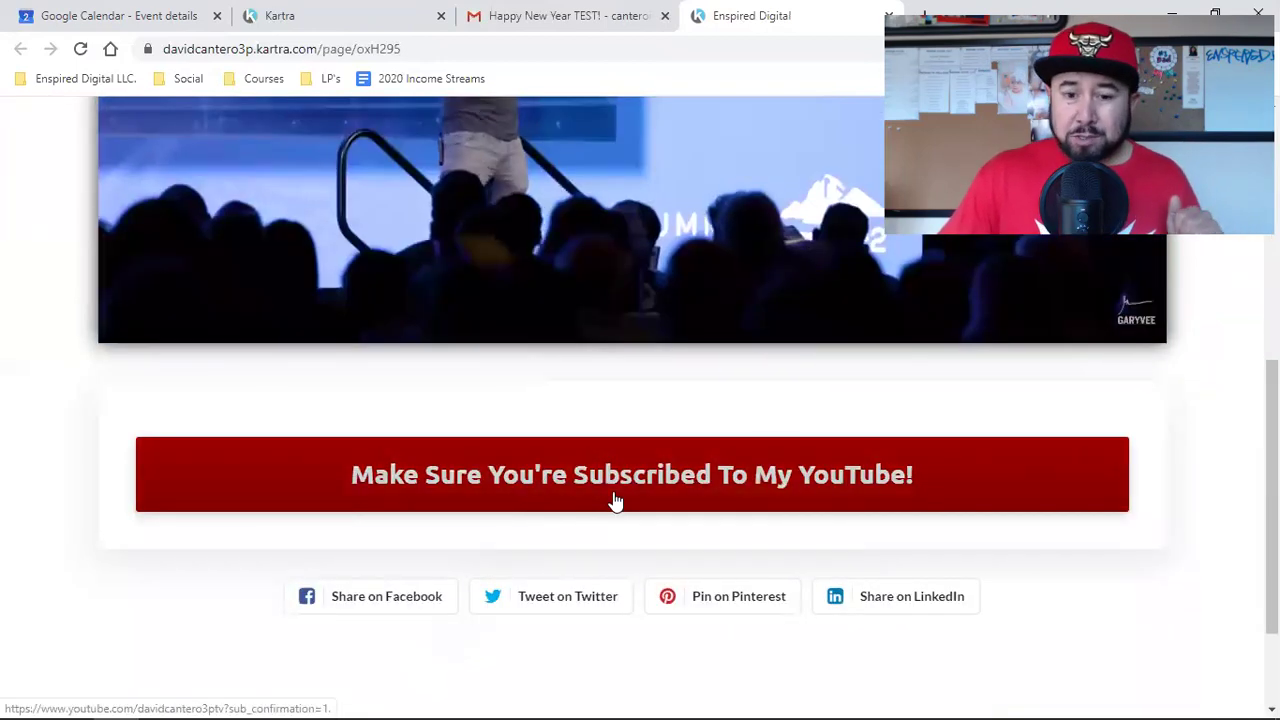
left_click(622, 485)
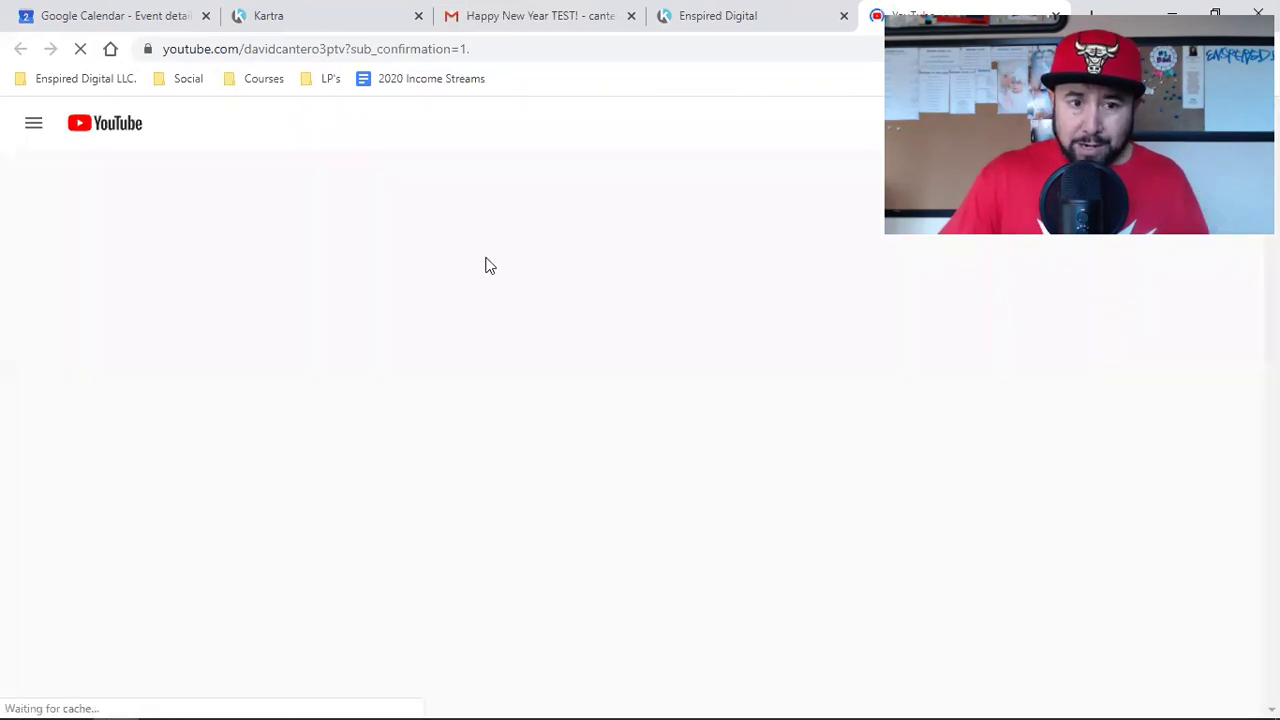
Step: Highlight 'sub_confirmation' in the YouTube address, then return to the Kartra broadcast's send step
left_click(444, 57)
double_click(443, 58)
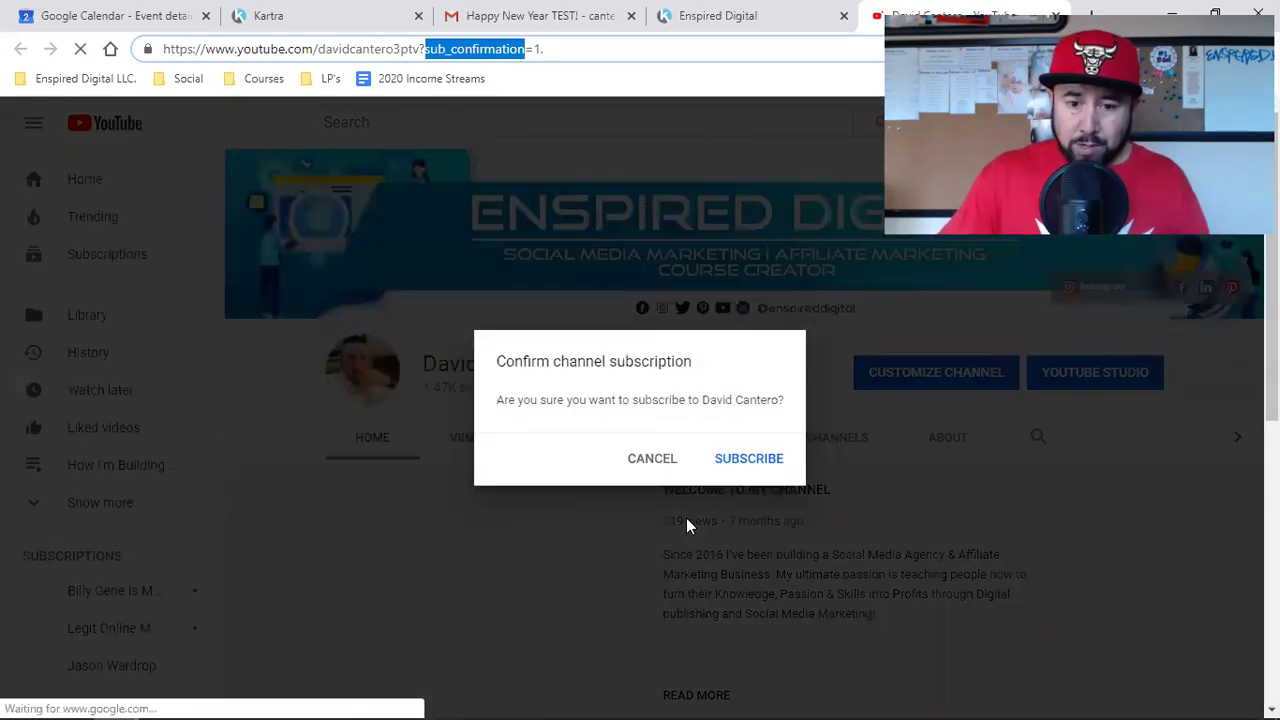
left_click(318, 12)
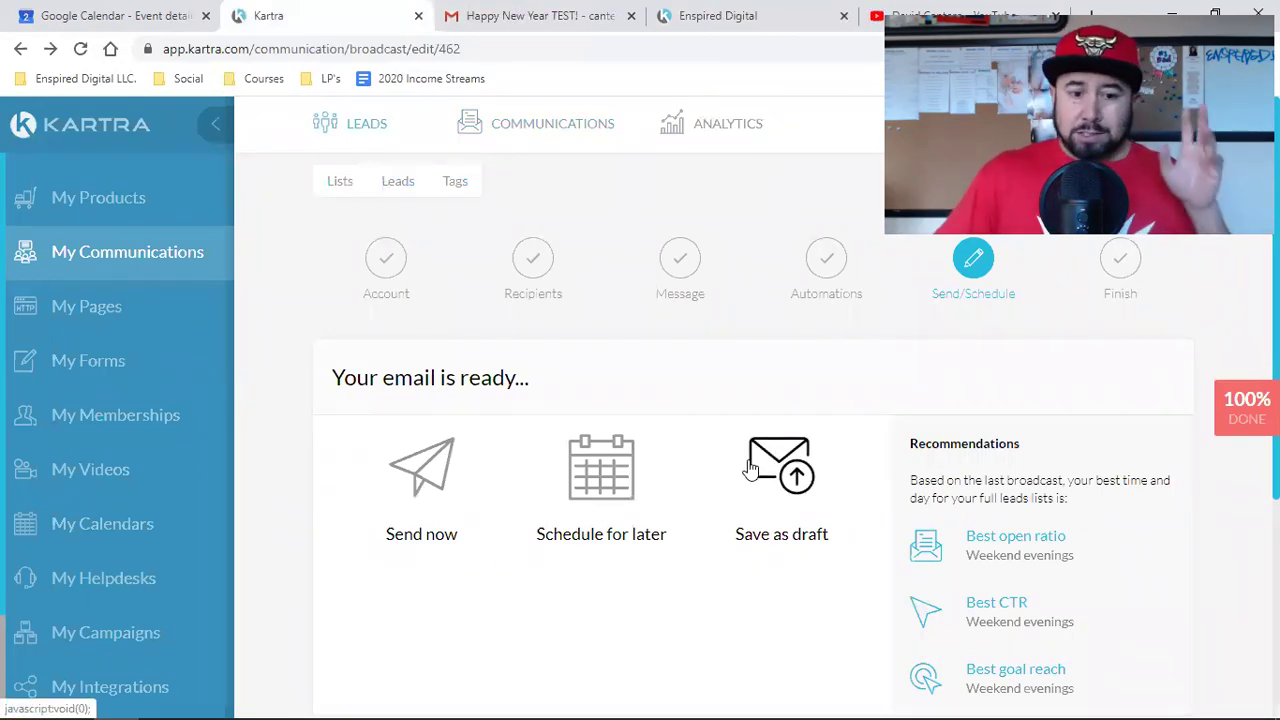
Step: Choose Send now as the broadcast's sending option and save to reach the send confirmation
left_click(410, 469)
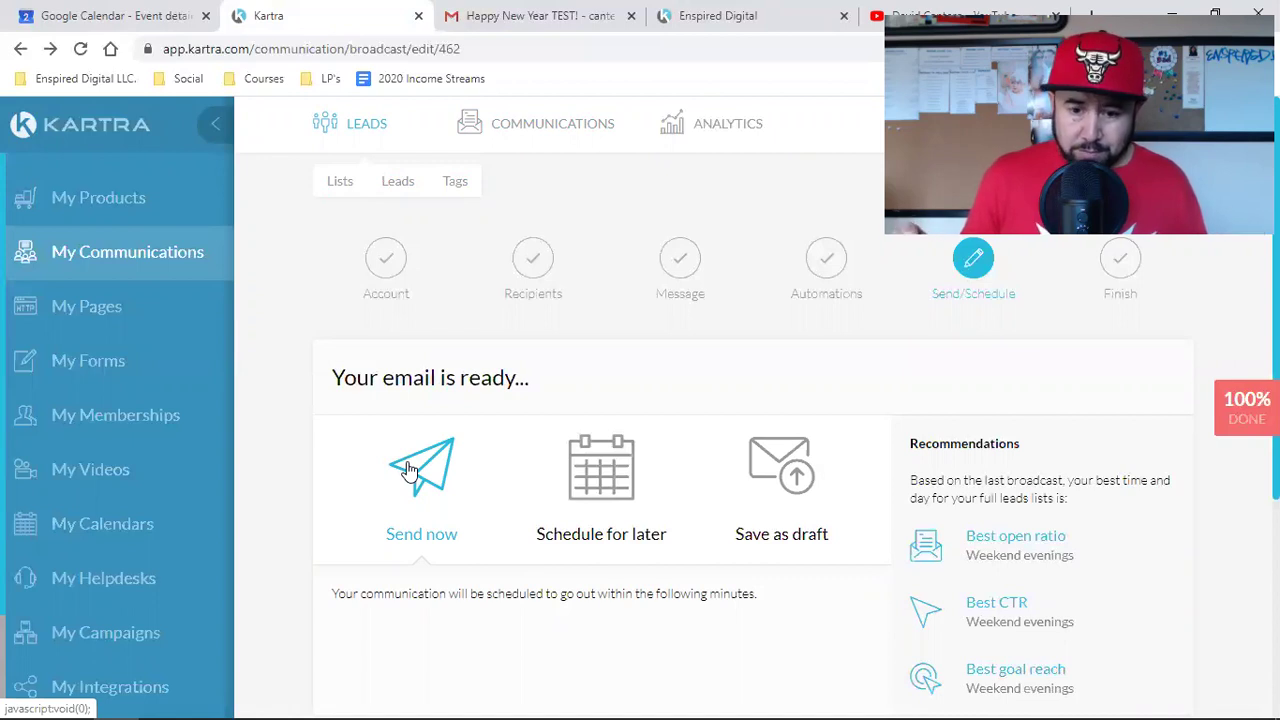
scroll(410, 470, "down", 3)
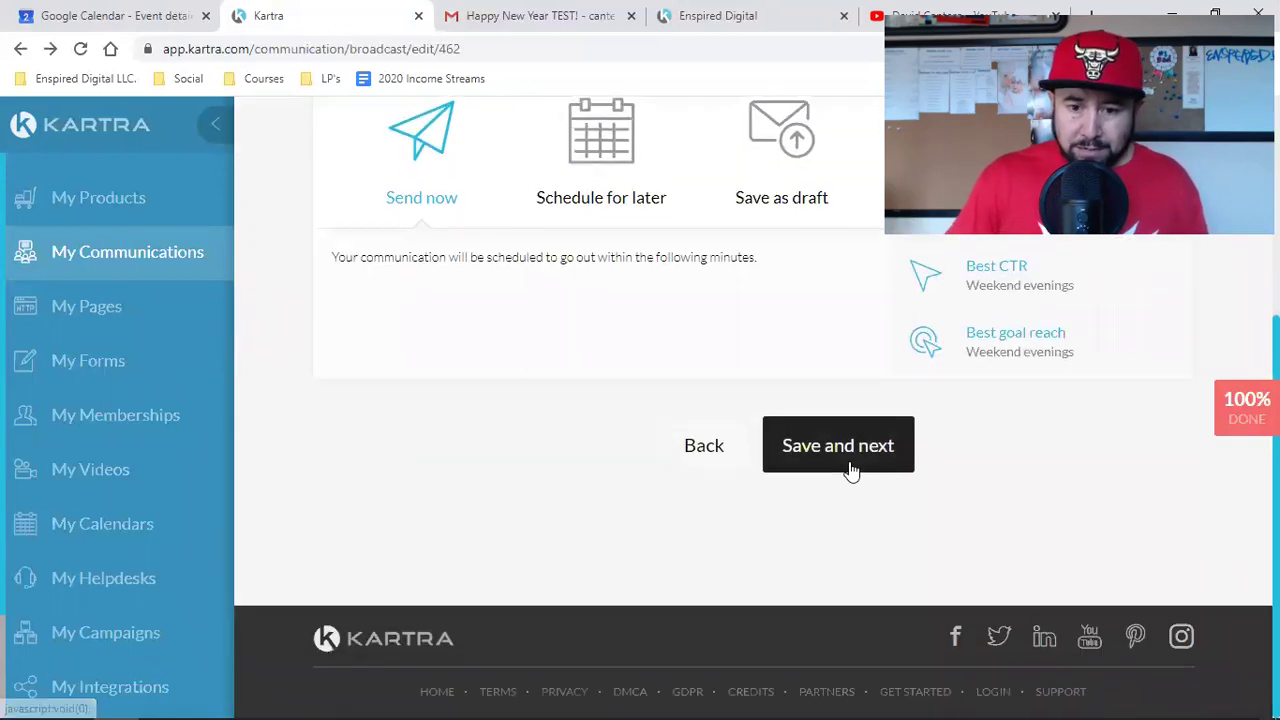
left_click(849, 466)
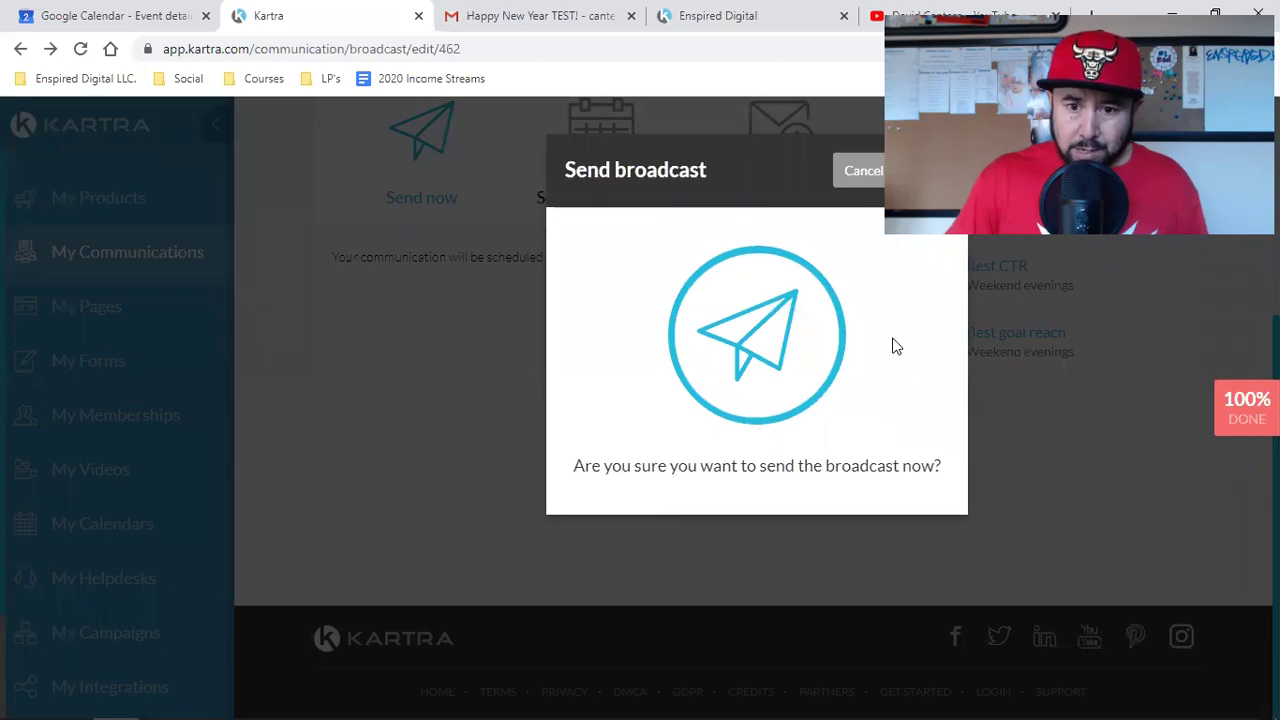